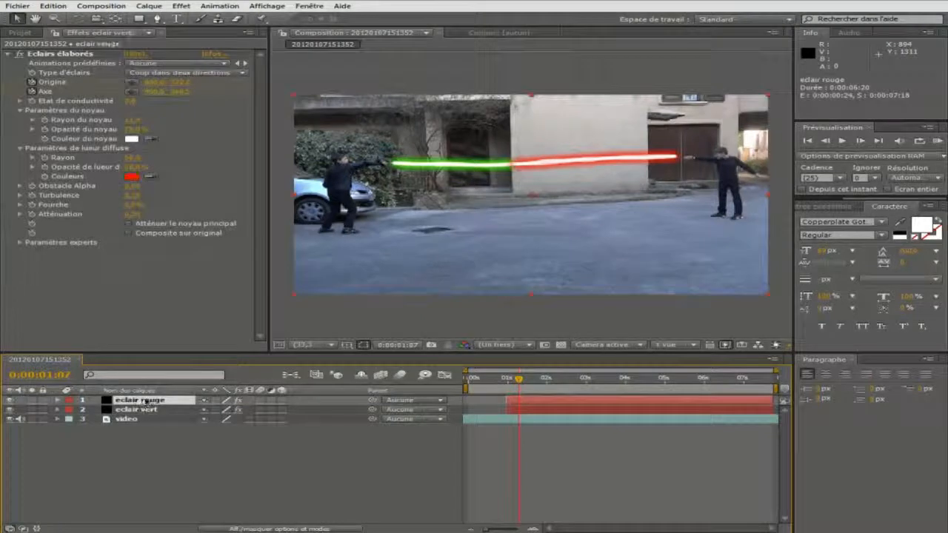
Step: Move the current time to 0:00:02:14 and deselect the eclair rouge layer
left_click(539, 379)
left_click_drag(538, 380, 569, 381)
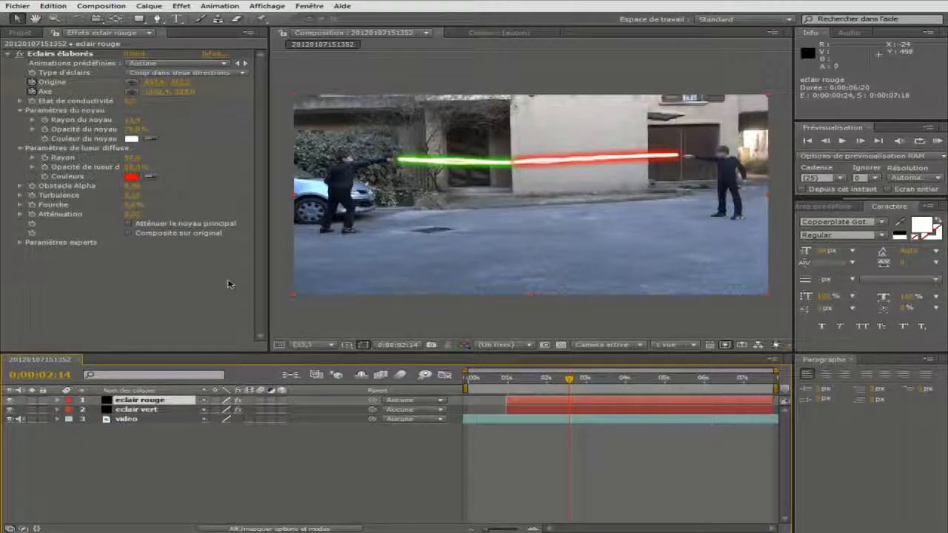
left_click(157, 430)
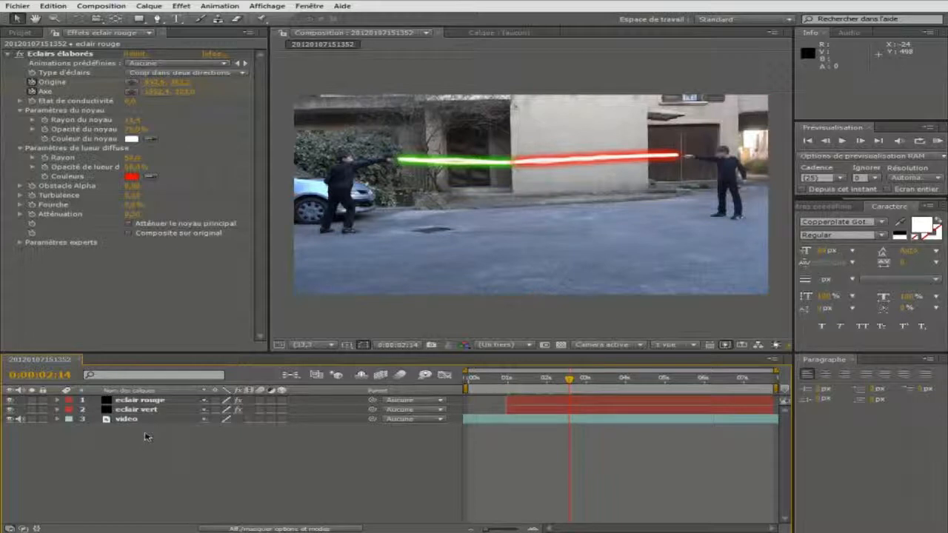
left_click(143, 421)
left_click(141, 431)
left_click(150, 8)
left_click(182, 7)
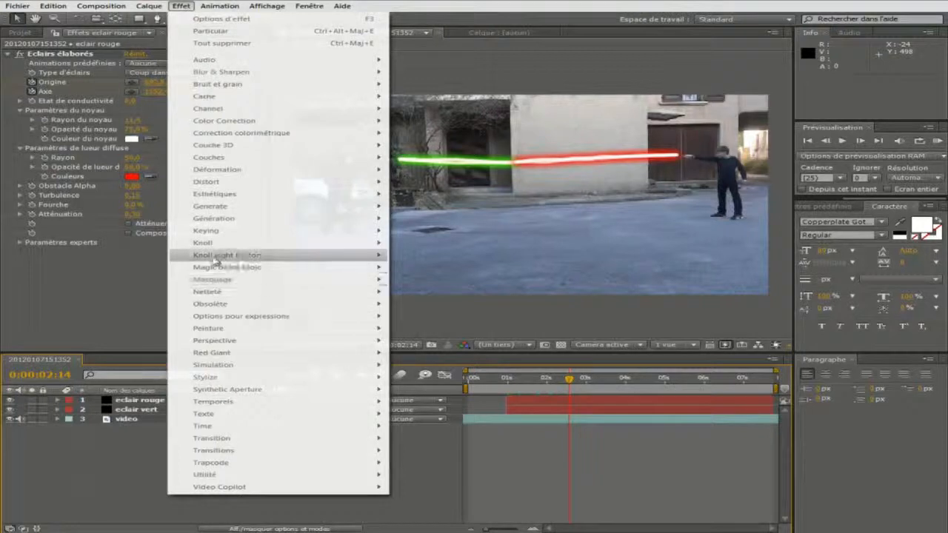
left_click(4, 454)
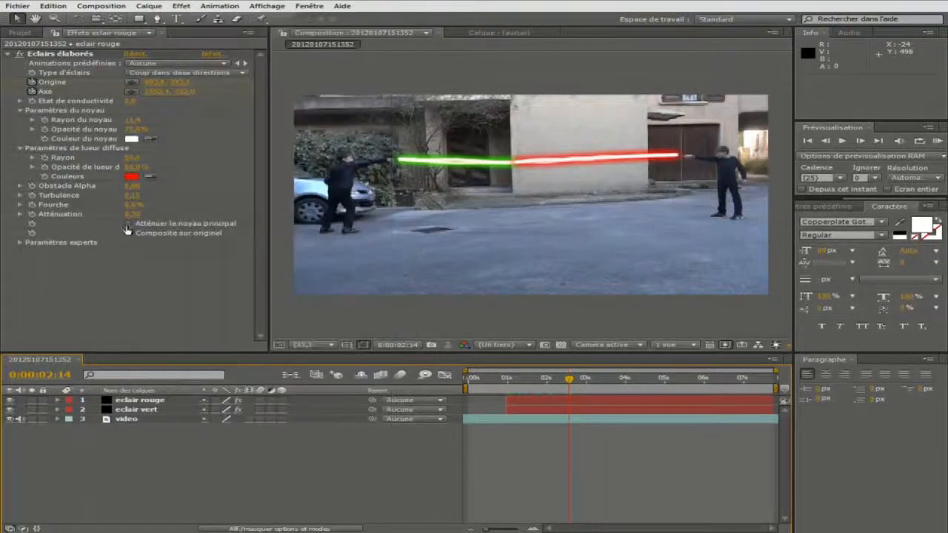
Step: Create a black composition-size solid layer named boule
left_click(148, 8)
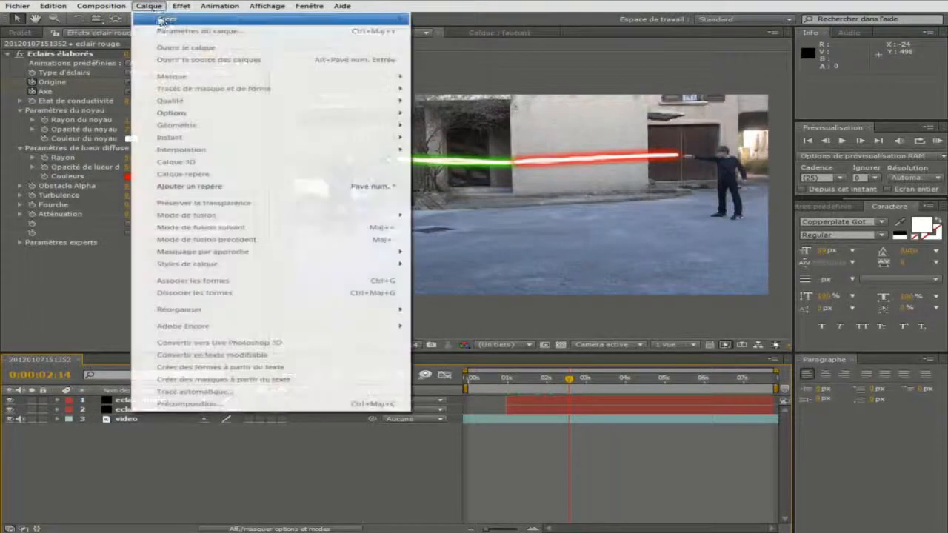
left_click(148, 8)
left_click(148, 7)
mouse_move(196, 26)
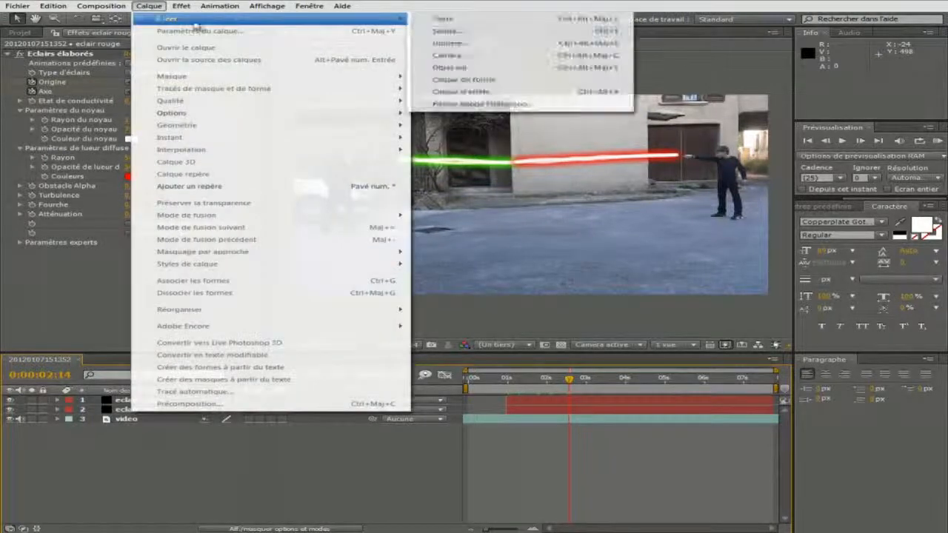
left_click(525, 37)
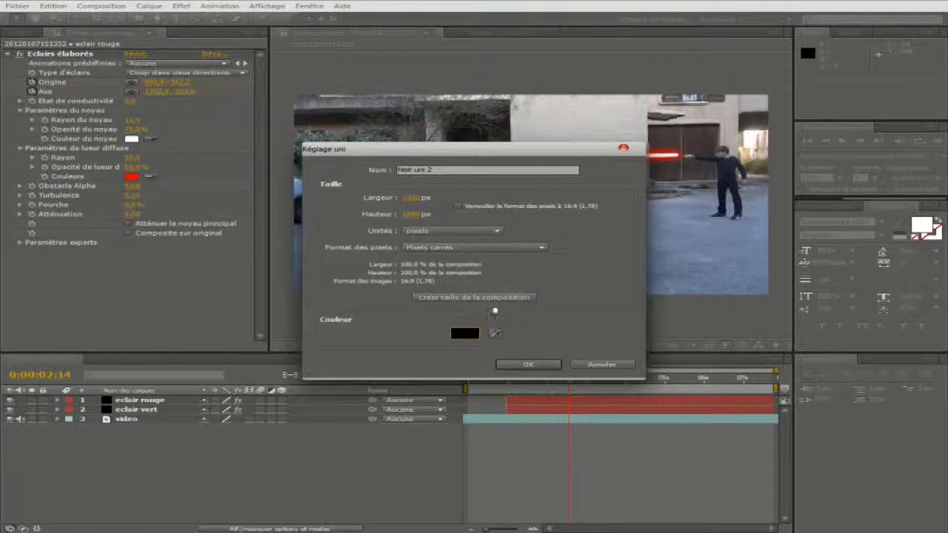
left_click(449, 171)
type("boule")
left_click(527, 365)
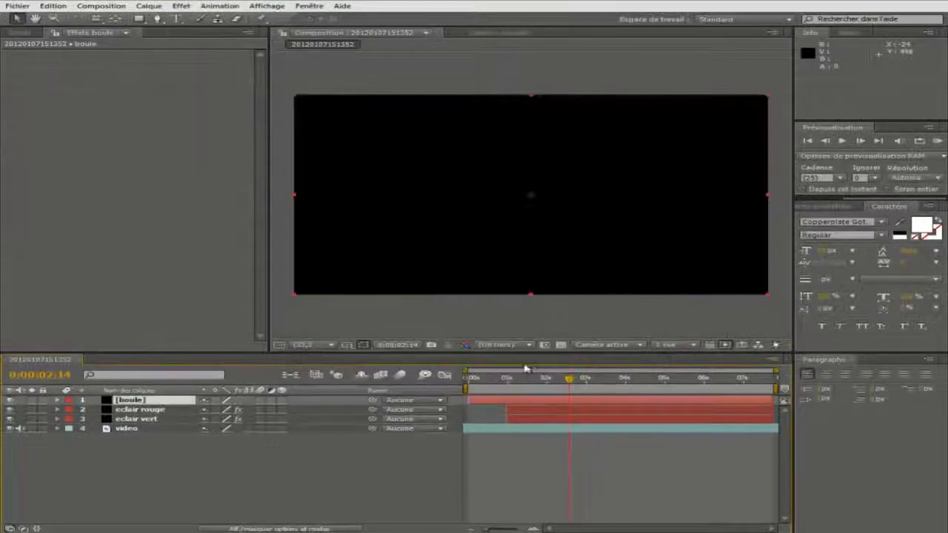
Step: Apply the Trapcode Particular effect to the boule layer and collapse its Preview and Settings groups
left_click(182, 6)
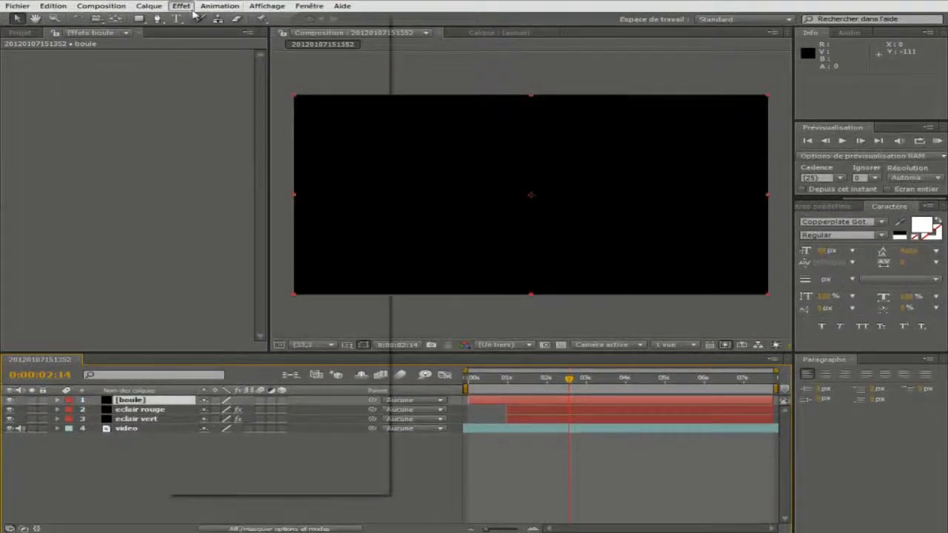
mouse_move(356, 463)
left_click(449, 479)
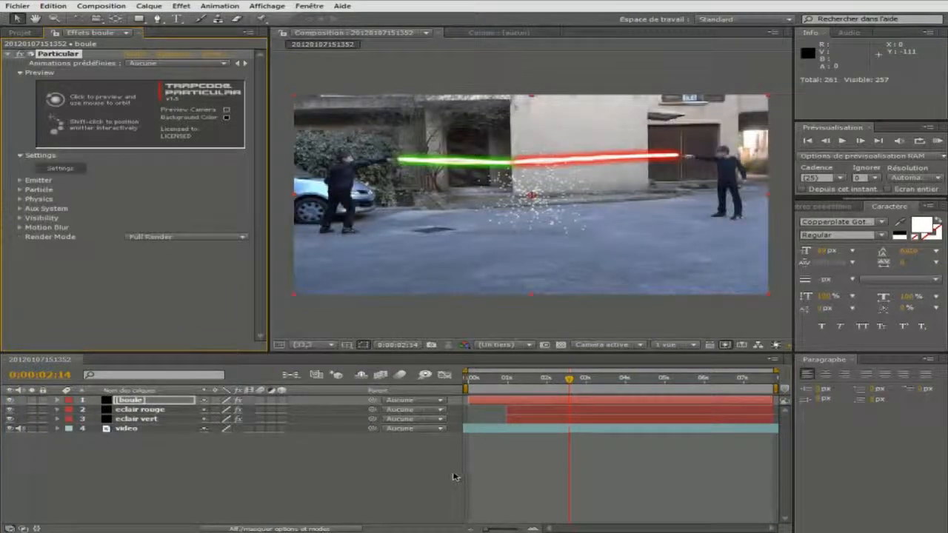
left_click(20, 72)
left_click(20, 82)
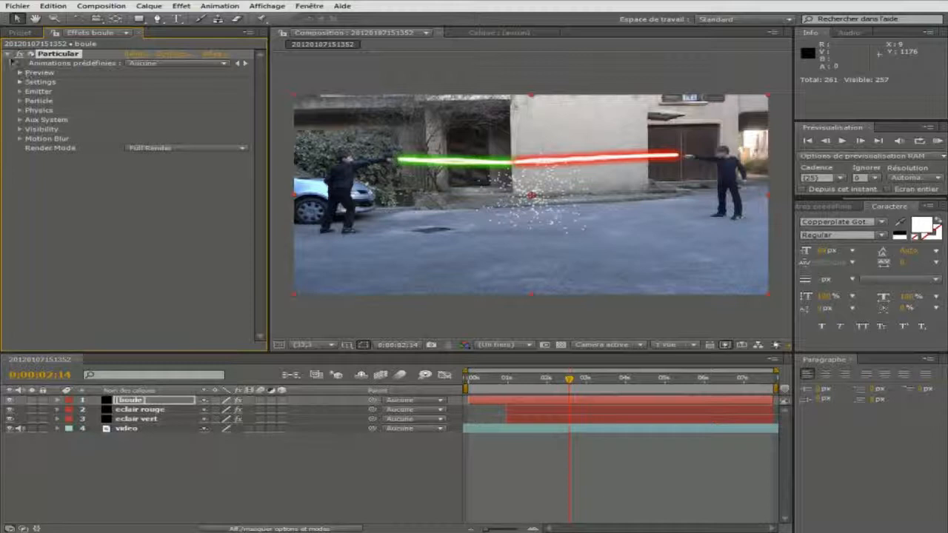
Step: Set Particular's physics gravity to 300 and its physics model to Bounce
left_click(20, 109)
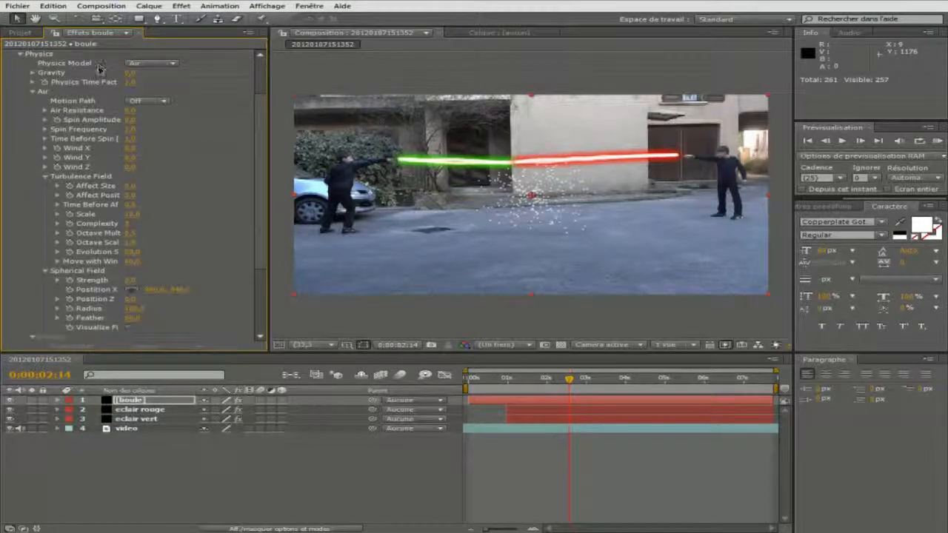
left_click(130, 72)
type("300")
key("Return")
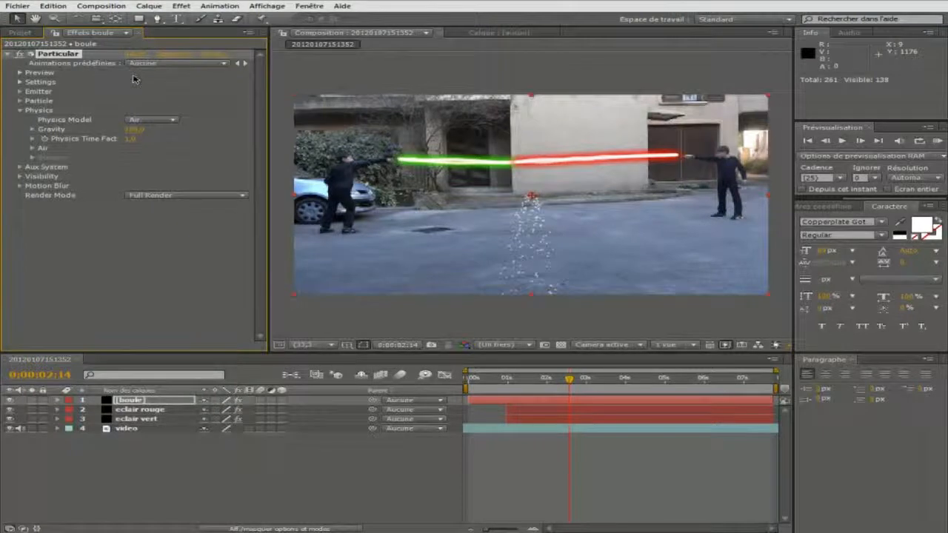
left_click(152, 119)
left_click(162, 134)
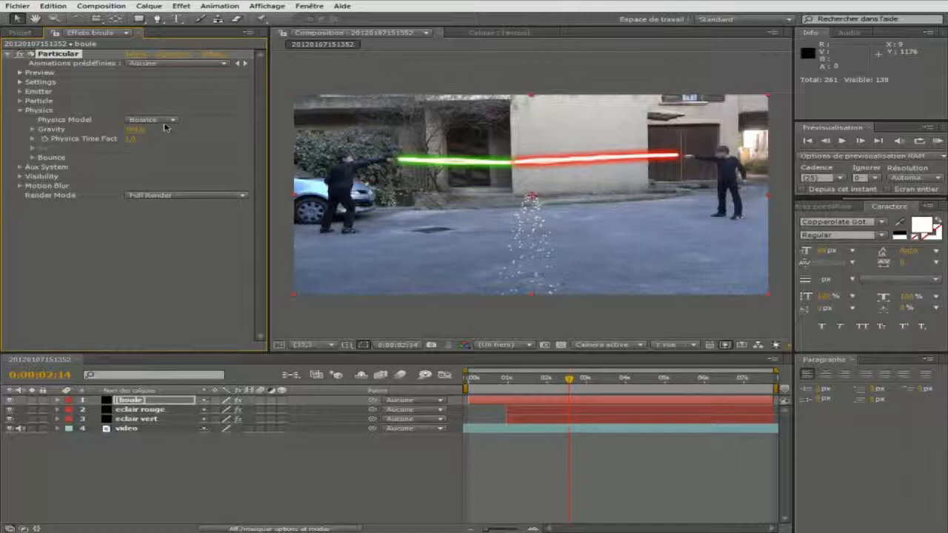
Step: Create a composition-size solid layer named sol in light grey A0A0A0
left_click(157, 6)
mouse_move(159, 20)
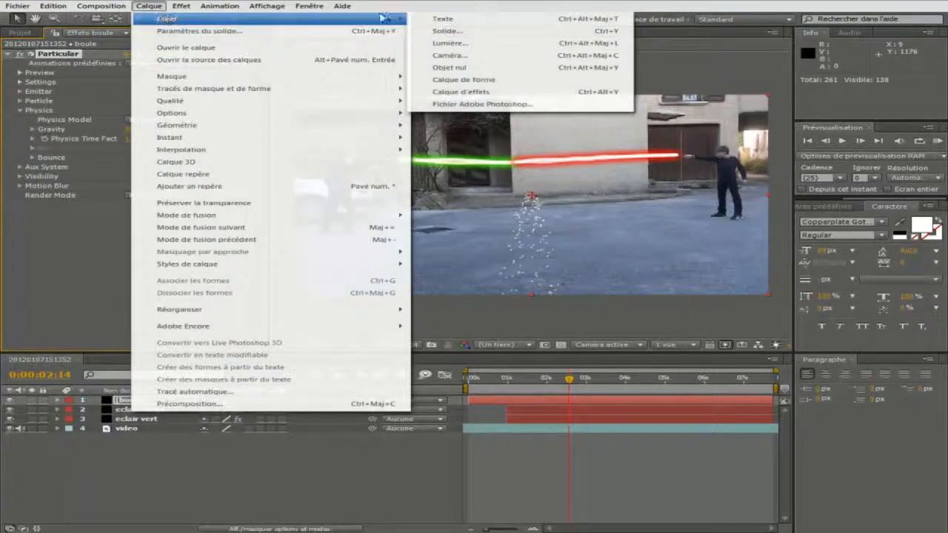
left_click(472, 32)
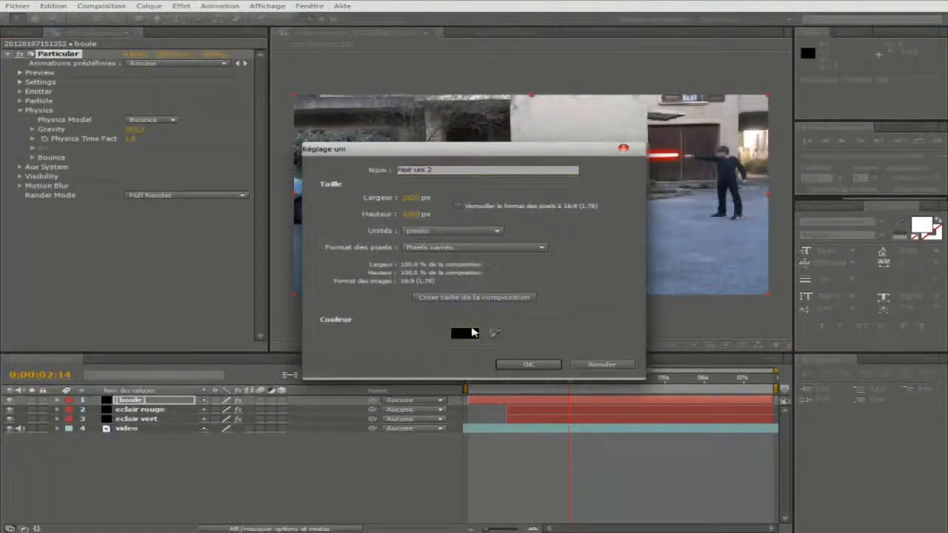
left_click(467, 332)
left_click_drag(213, 330, 189, 319)
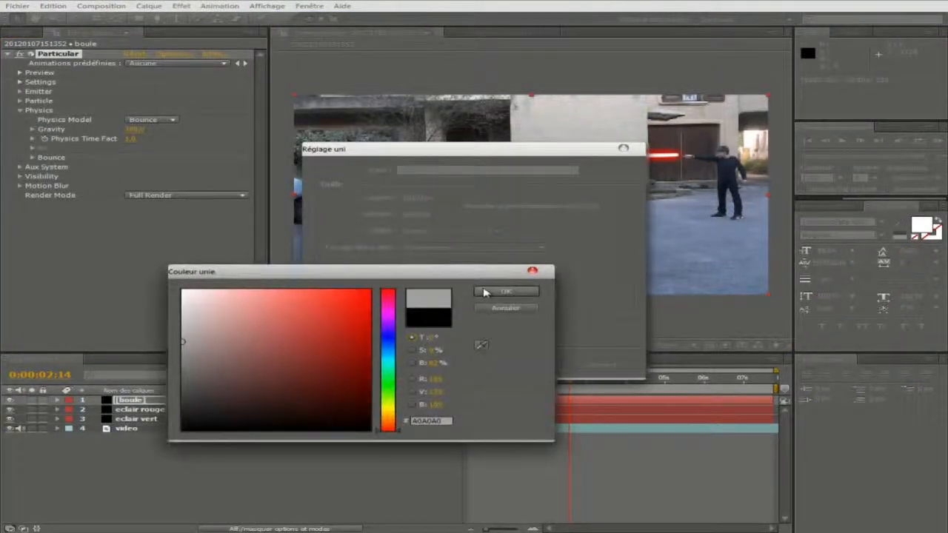
left_click(482, 291)
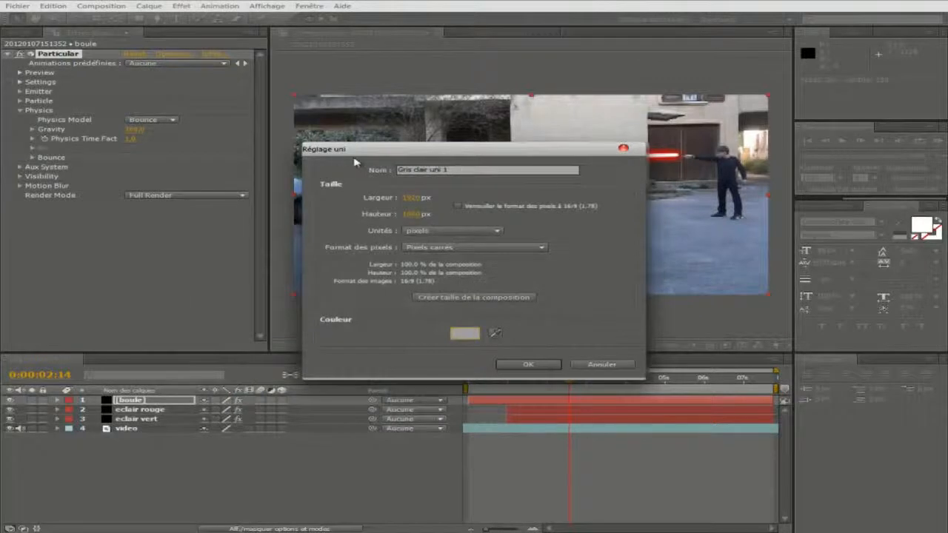
left_click(408, 173)
type("f")
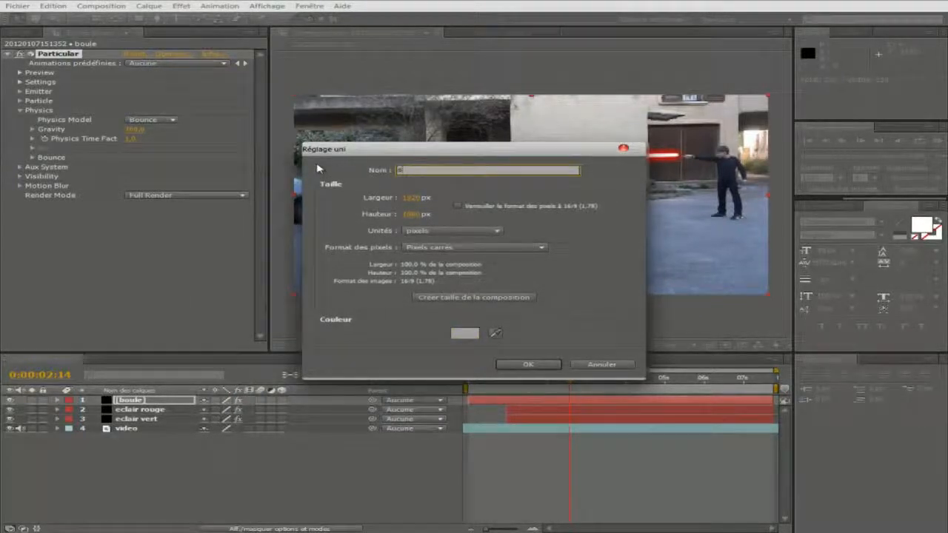
type("ol")
left_click(528, 365)
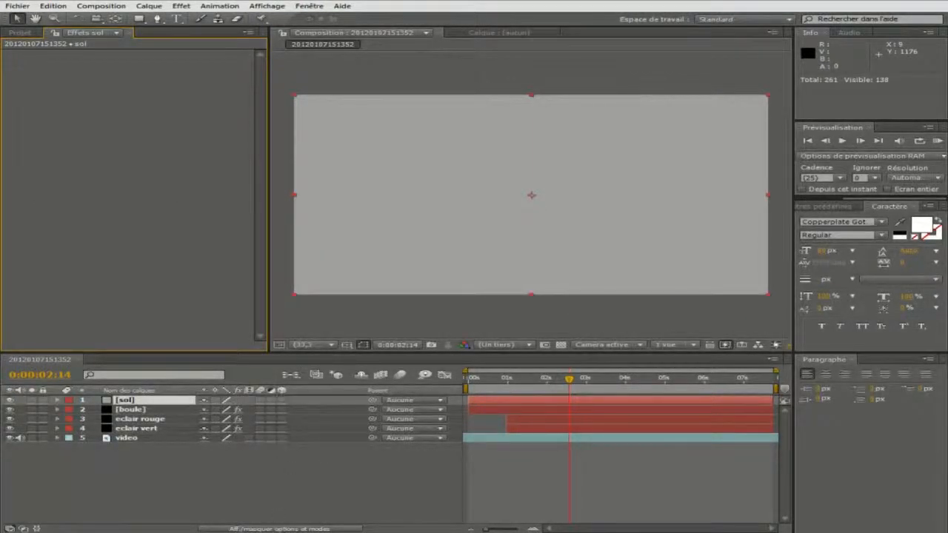
Step: Make the sol layer 3D and rotate it about its X axis to an orientation of 270°
left_click(289, 529)
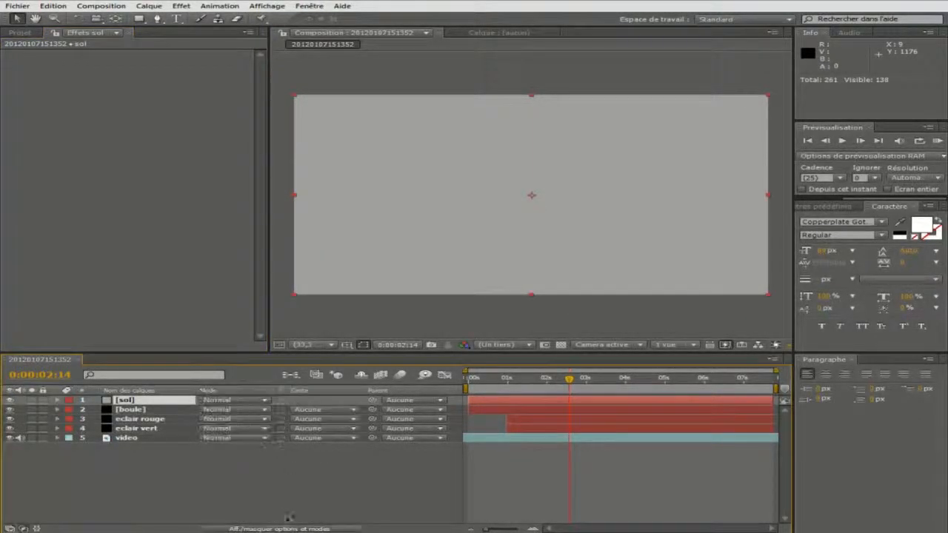
left_click(254, 529)
left_click(283, 401)
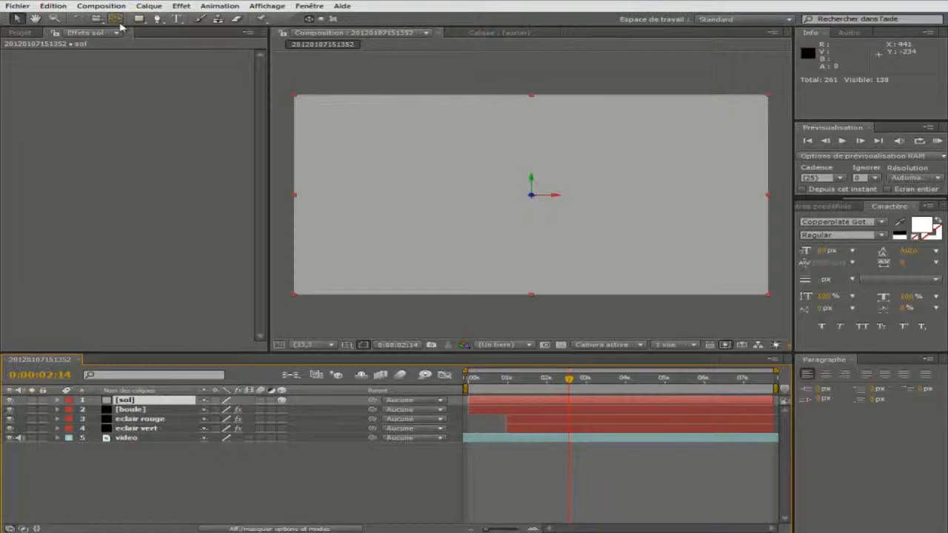
left_click(83, 24)
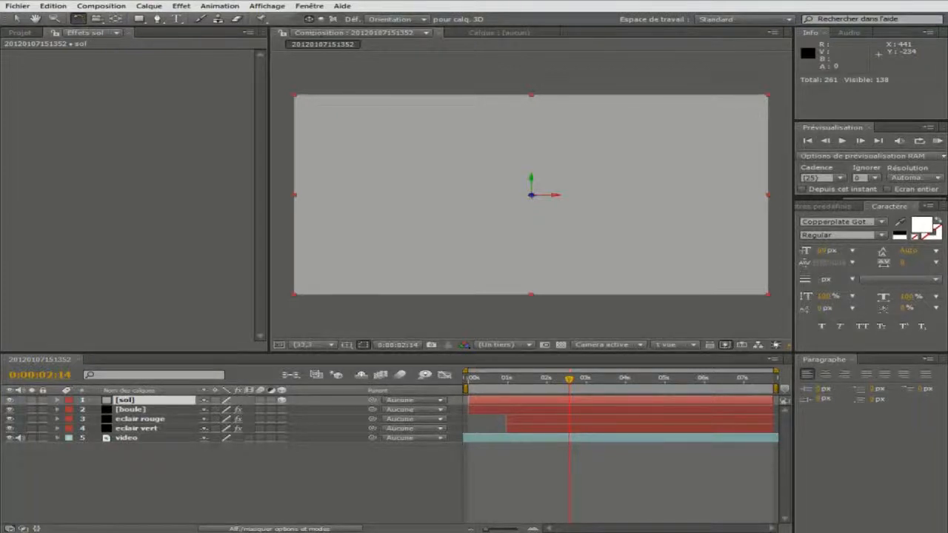
left_click_drag(557, 195, 561, 179)
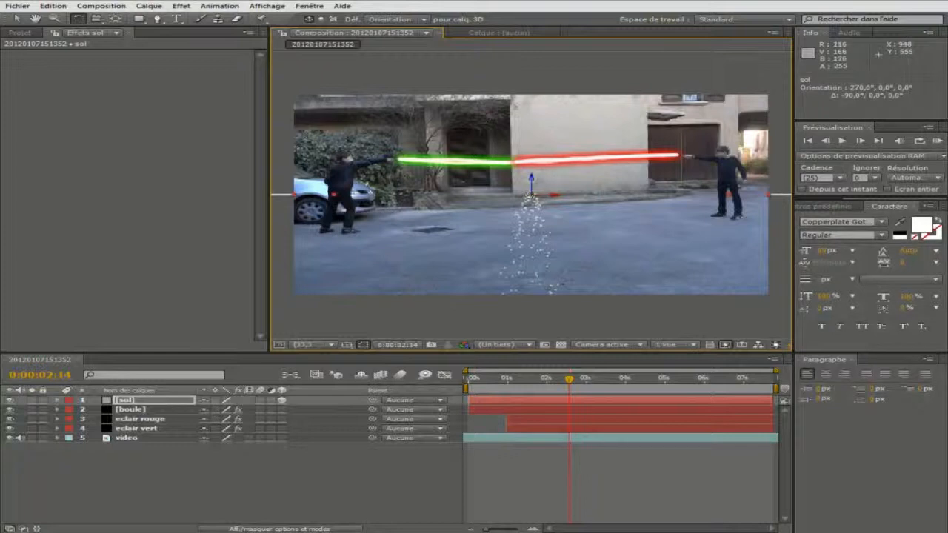
Step: Lower the sol plane vertically to a Y position of 989 so it lies along the ground
left_click(16, 19)
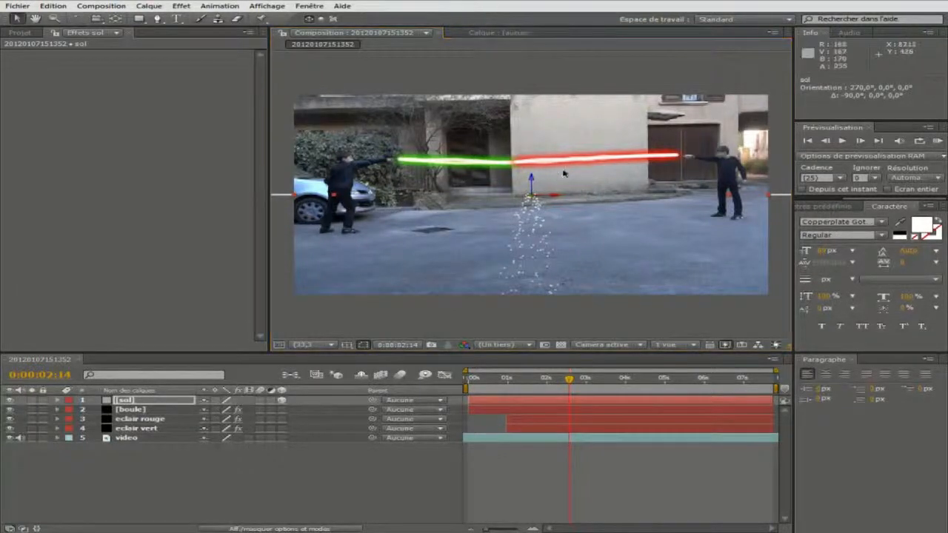
left_click_drag(531, 180, 524, 264)
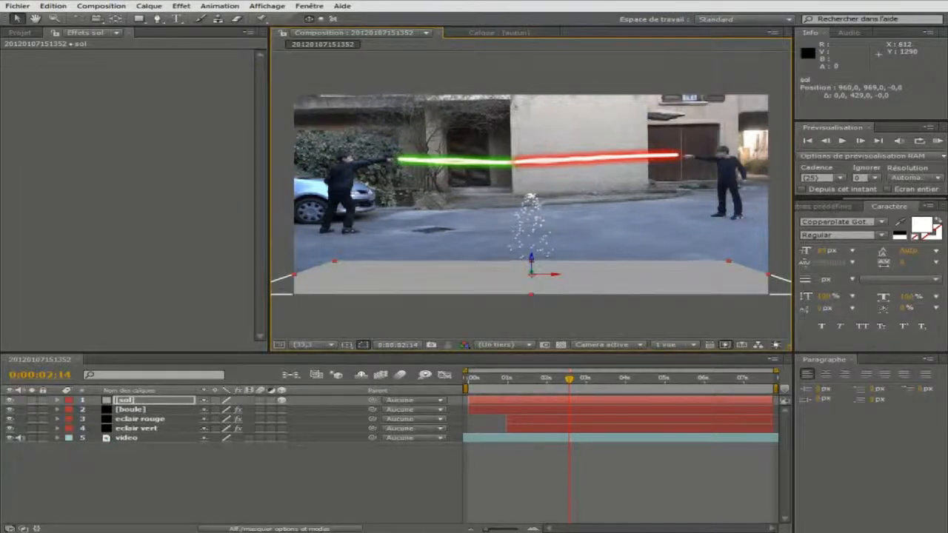
left_click(375, 466)
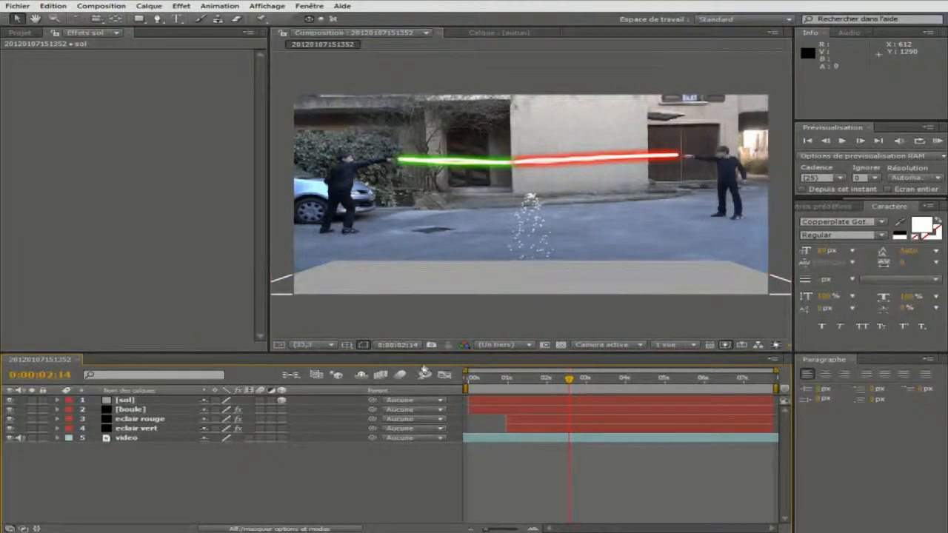
Step: Reorder the sol layer so it sits between eclair vert and video
left_click_drag(117, 401, 138, 449)
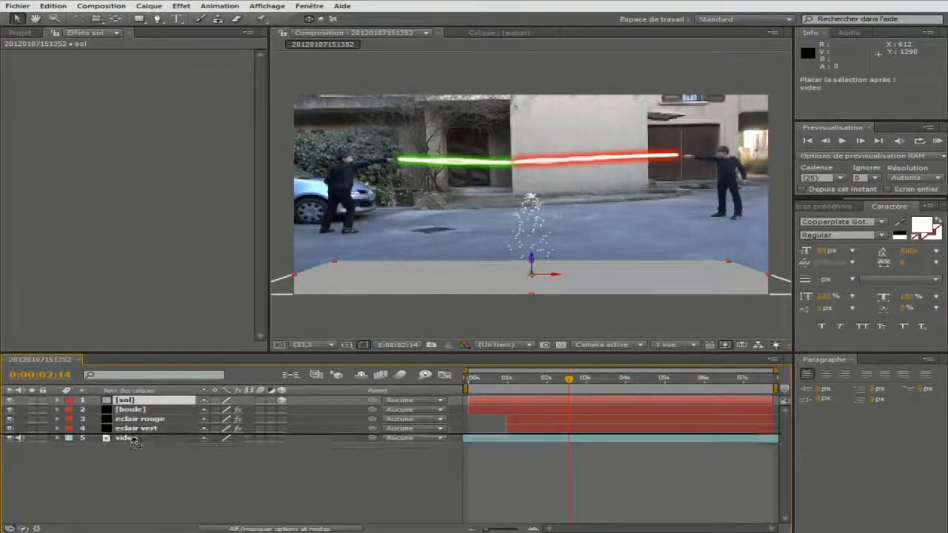
left_click(169, 473)
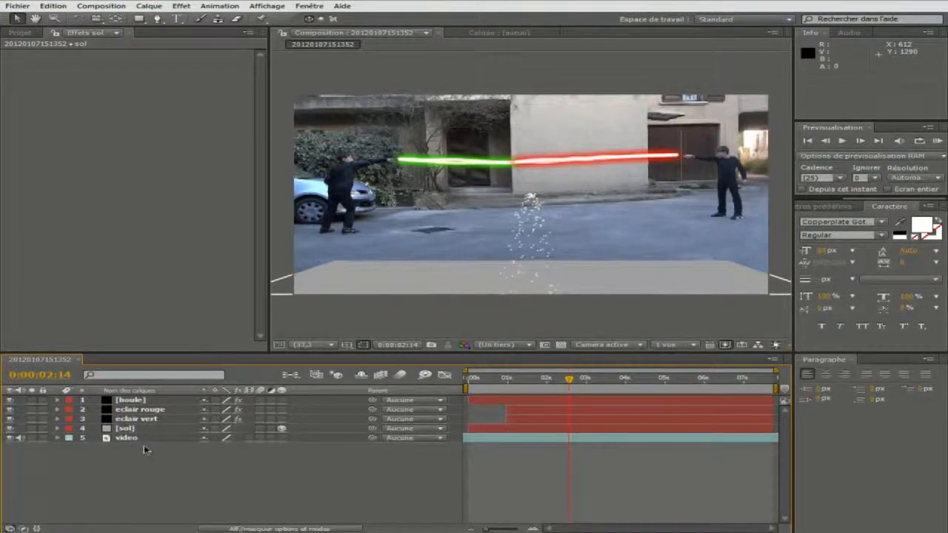
left_click(135, 429)
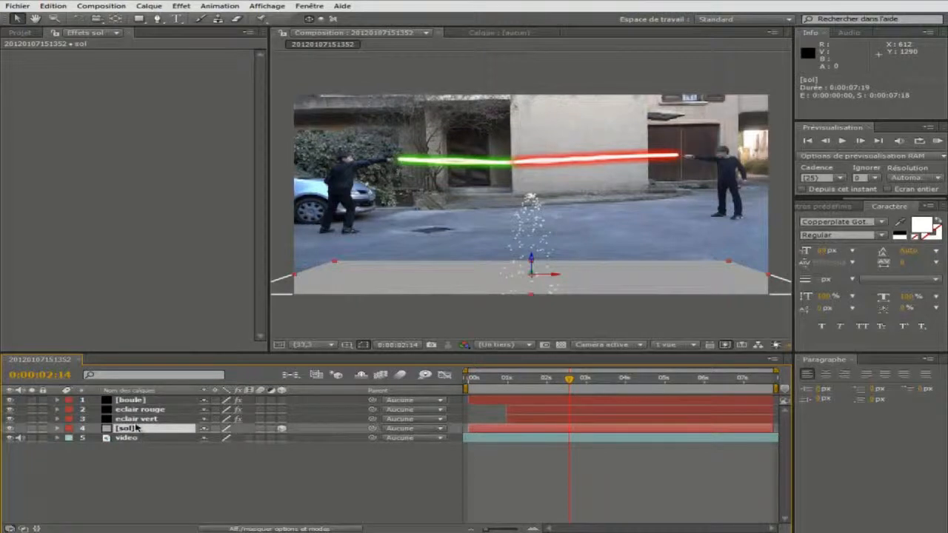
Step: In the boule layer's Particular bounce settings, assign sol as the floor layer and set the collision event to Stick
left_click(126, 410)
left_click(126, 400)
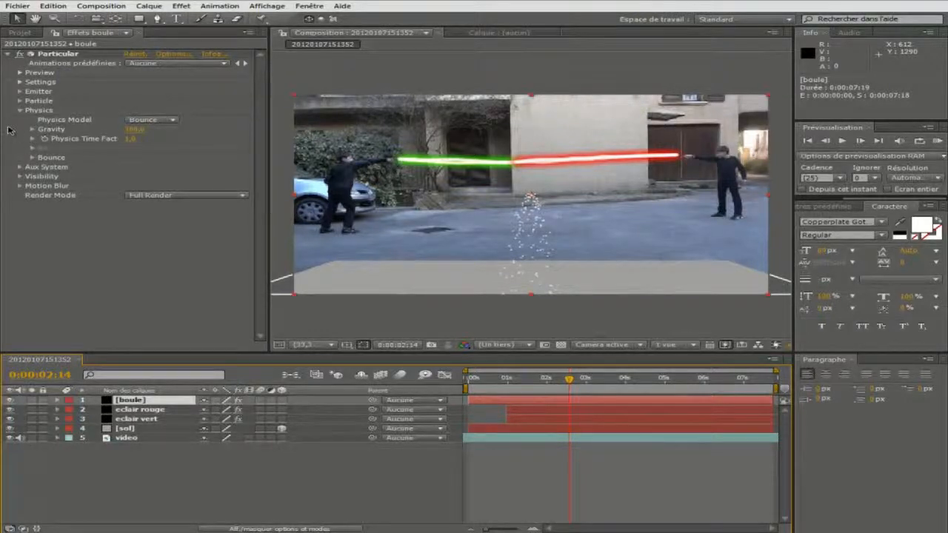
left_click(32, 158)
left_click(157, 170)
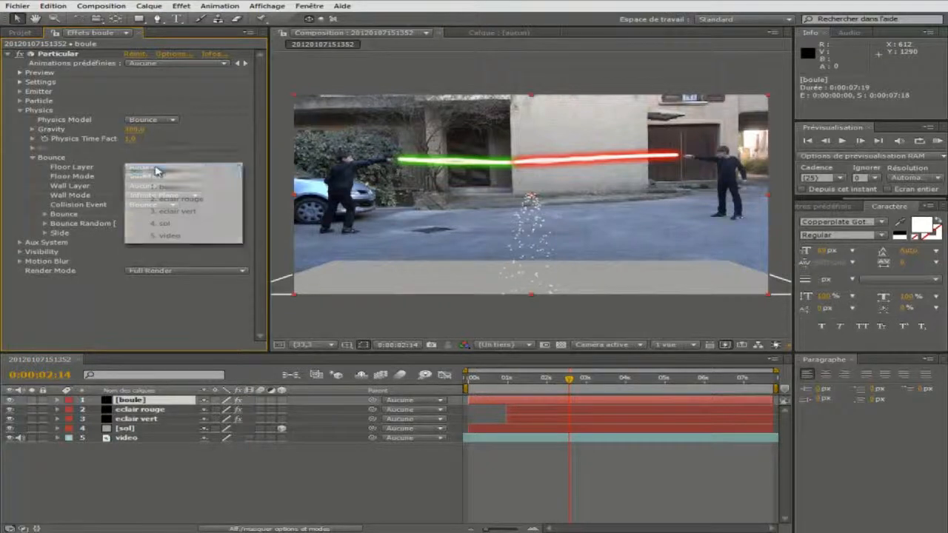
left_click(165, 224)
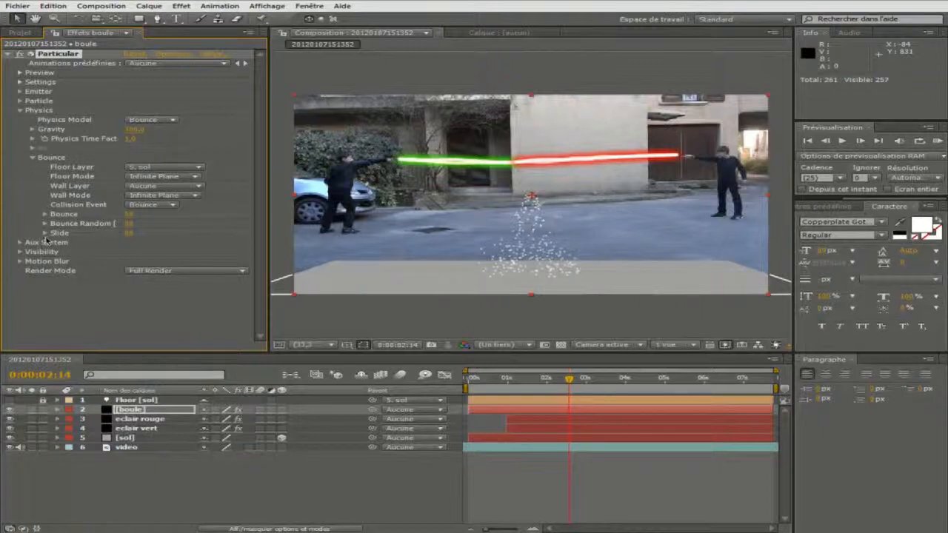
left_click(144, 206)
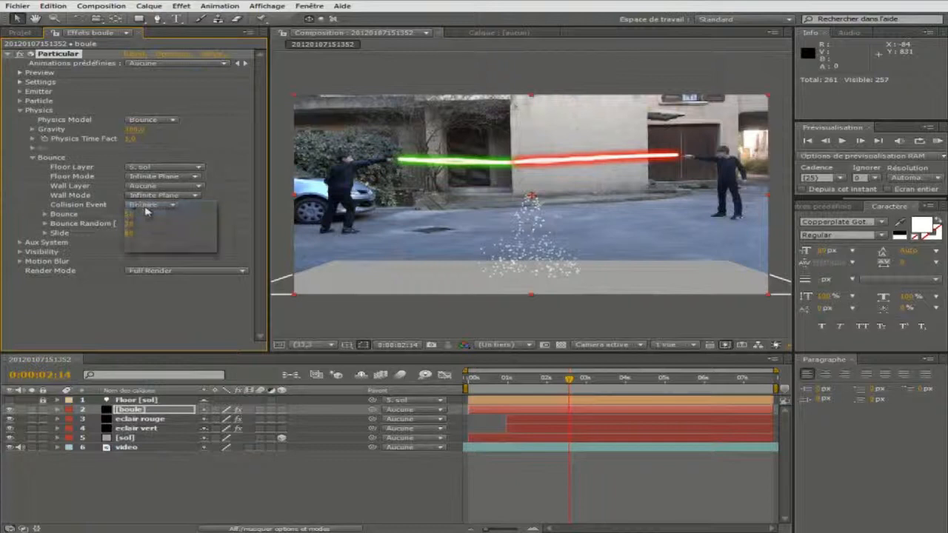
left_click(157, 234)
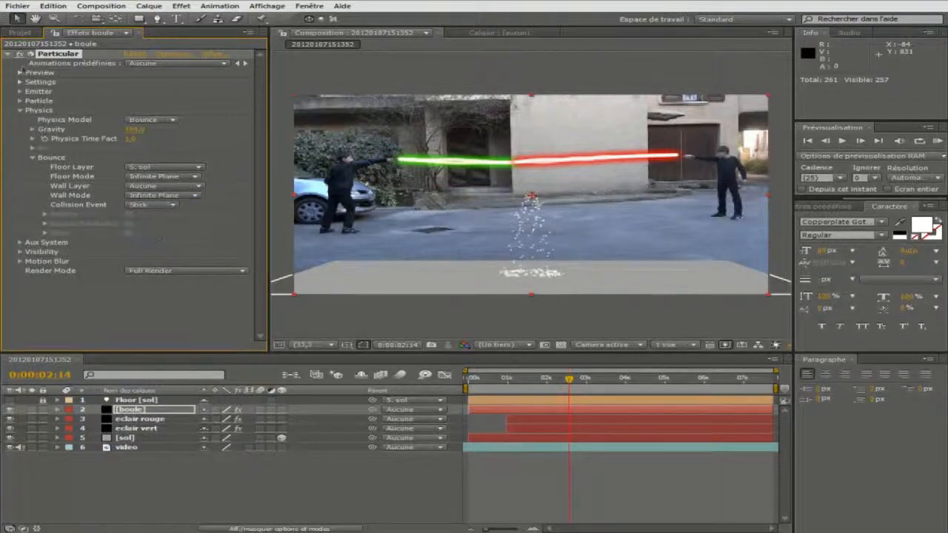
Step: Set the boule emitter's velocity to 420 and move its XY position to the point where the green and red beams meet
left_click(21, 91)
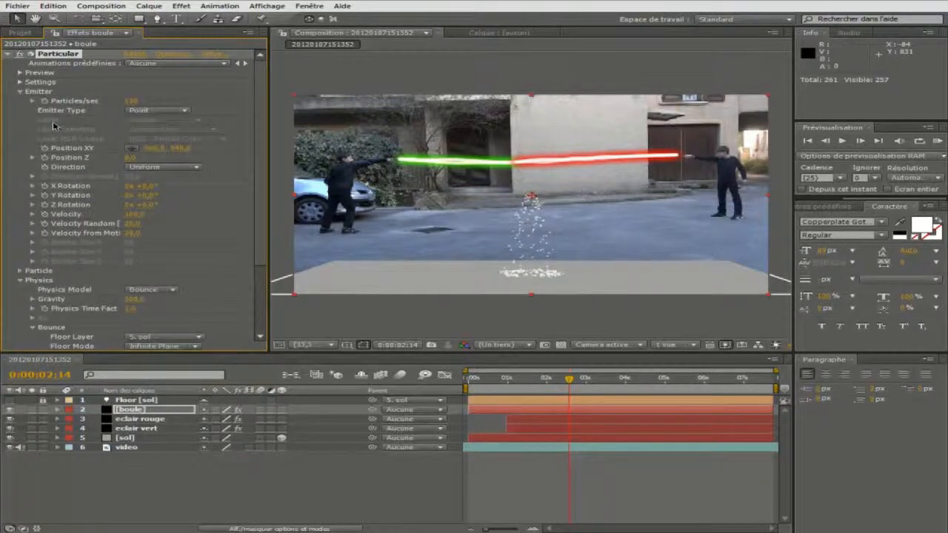
left_click(136, 214)
type("420")
key("Return")
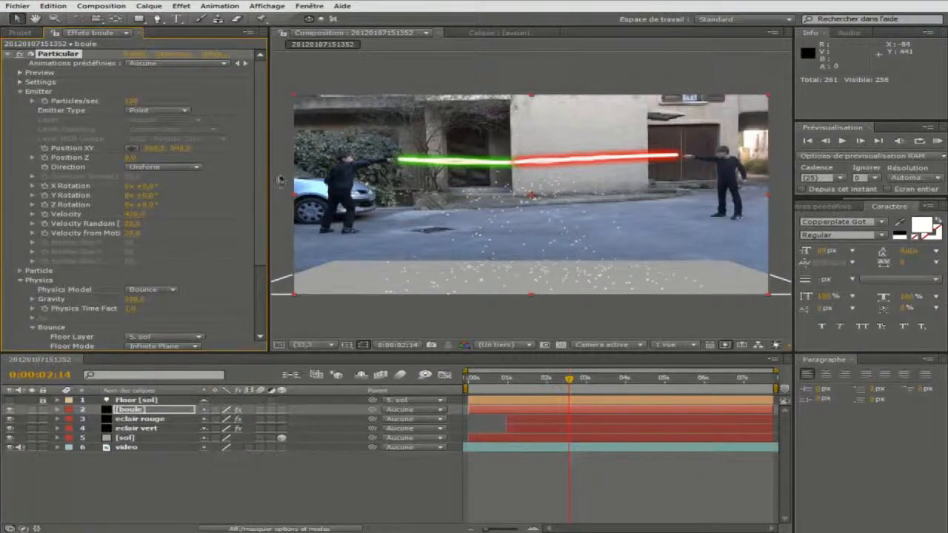
left_click(132, 147)
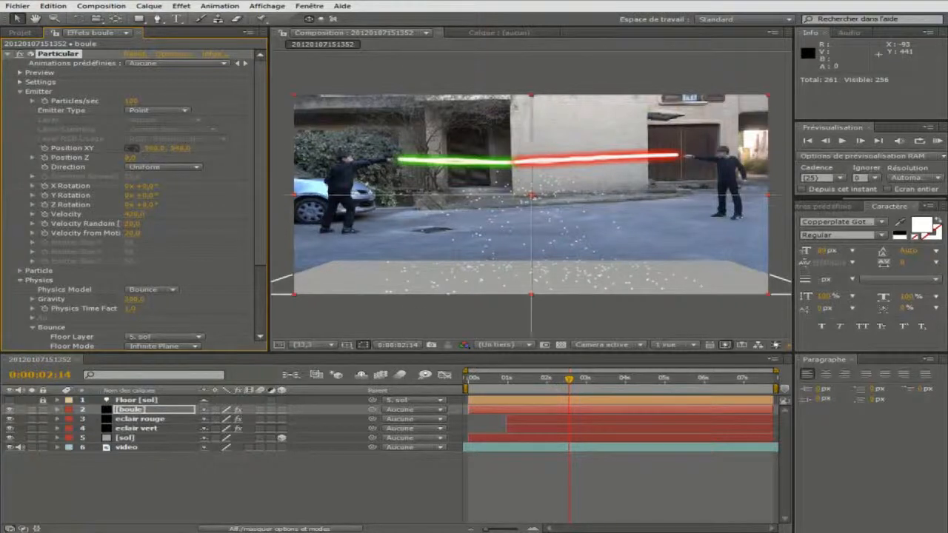
left_click(515, 162)
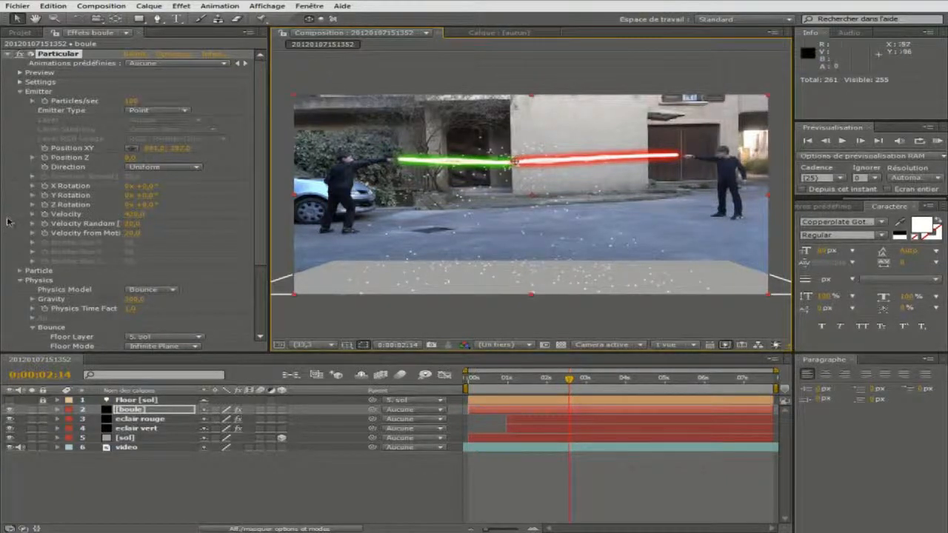
Step: Change the particle type to Cloudlet and set the particle life to 1.5 seconds
left_click(20, 272)
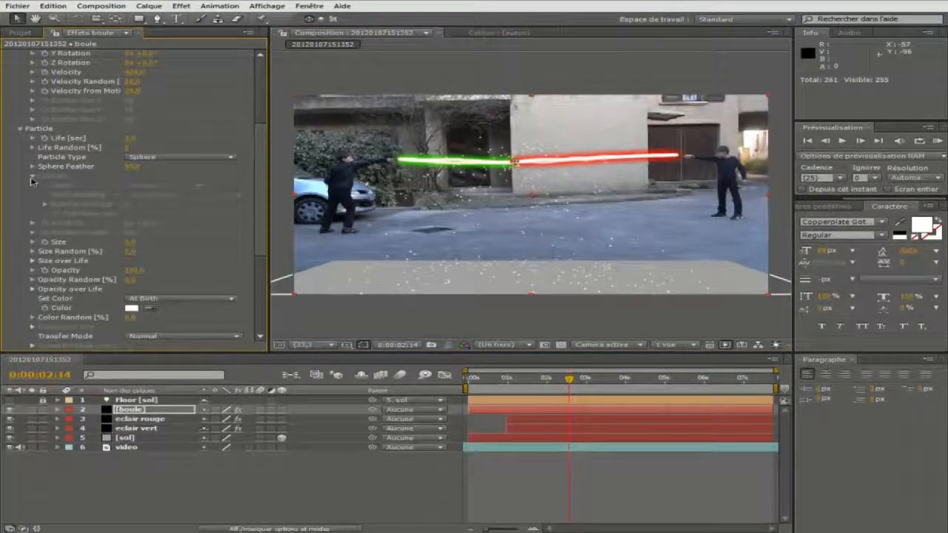
left_click(151, 160)
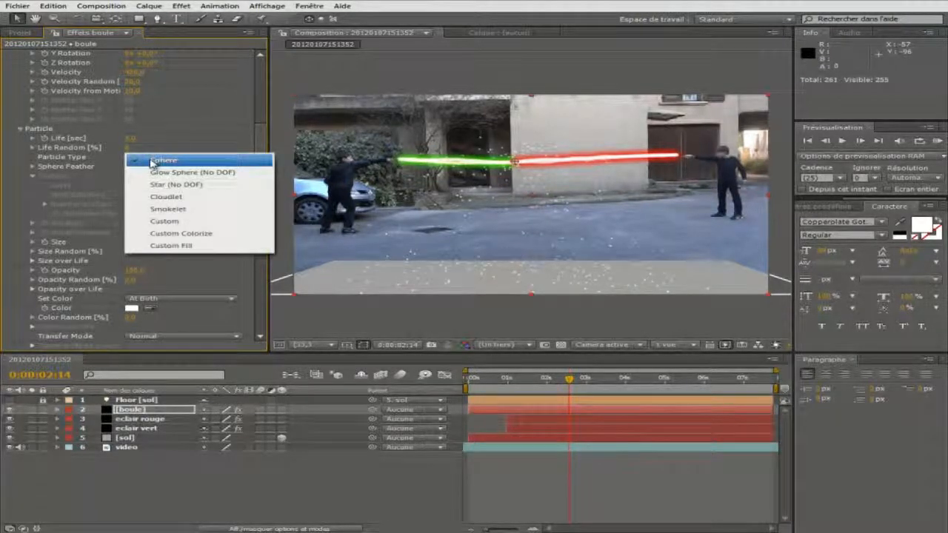
left_click(183, 197)
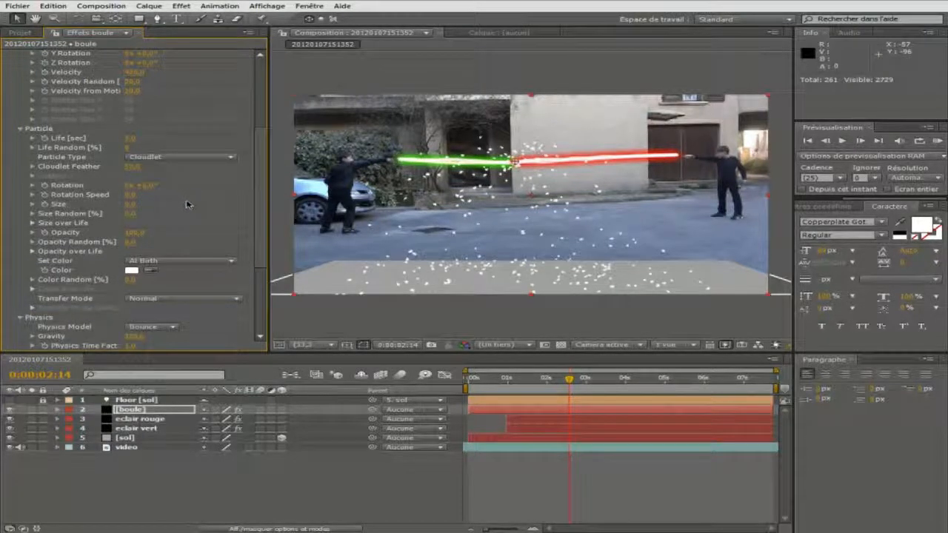
left_click(130, 139)
type("1,5")
key("Return")
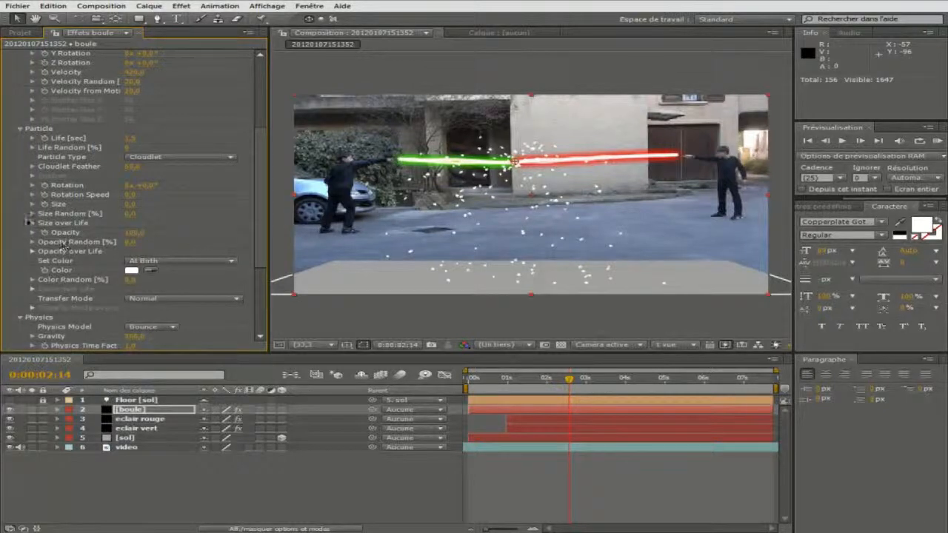
Step: Draw the particles' Size over Life curve so it slopes steadily down from full at birth to near zero at death
left_click(32, 223)
left_click(32, 296)
scroll(36, 300, "down", 1)
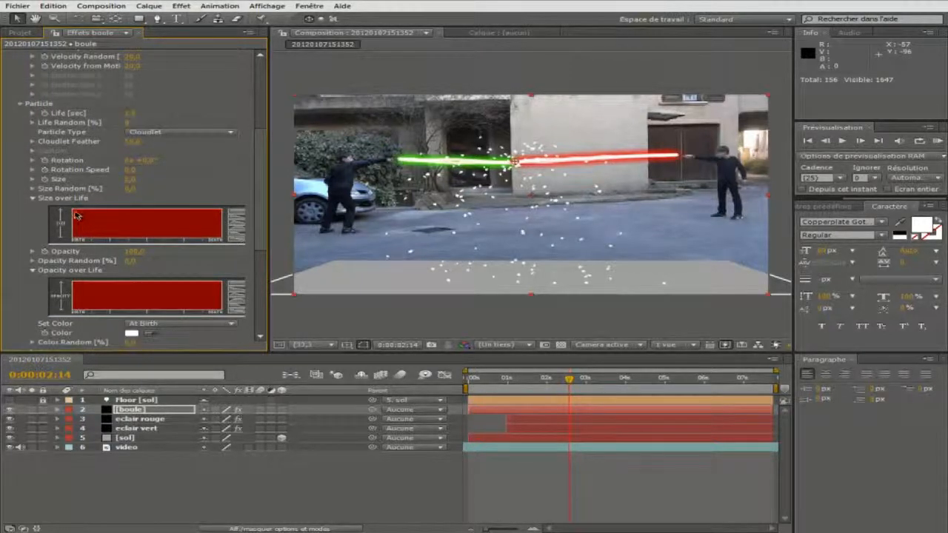
left_click_drag(82, 212, 222, 234)
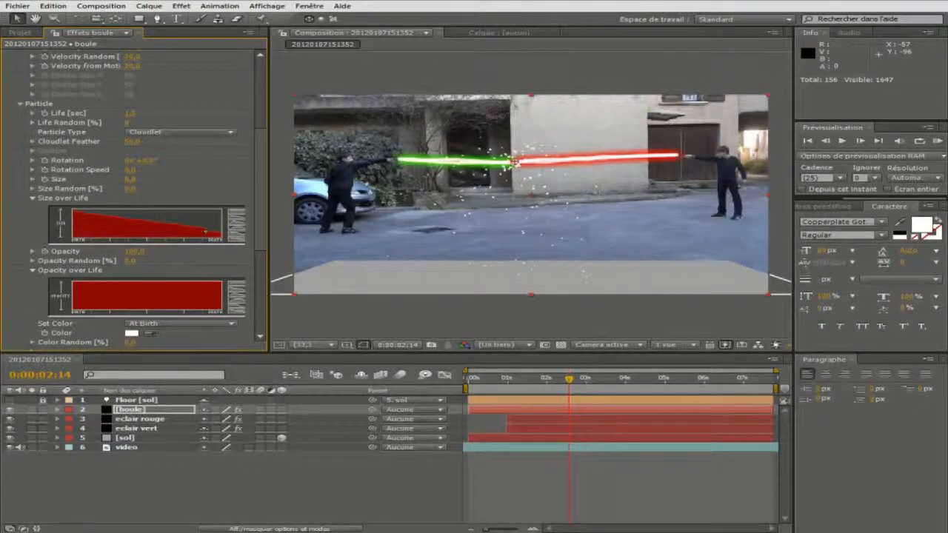
left_click(238, 215)
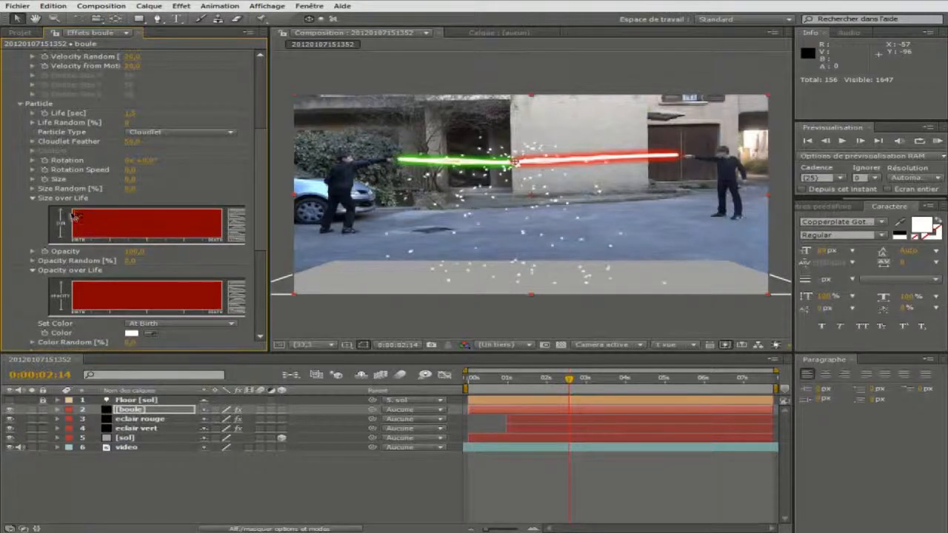
left_click_drag(74, 211, 223, 238)
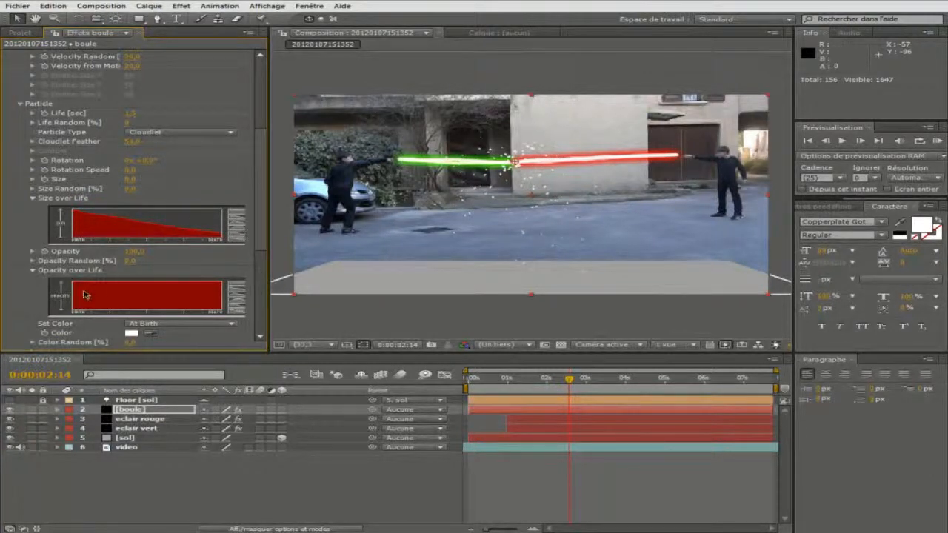
Step: Draw the particles' Opacity over Life curve as a steady decline from birth to death, resetting the first uneven attempt
left_click_drag(74, 286, 151, 298)
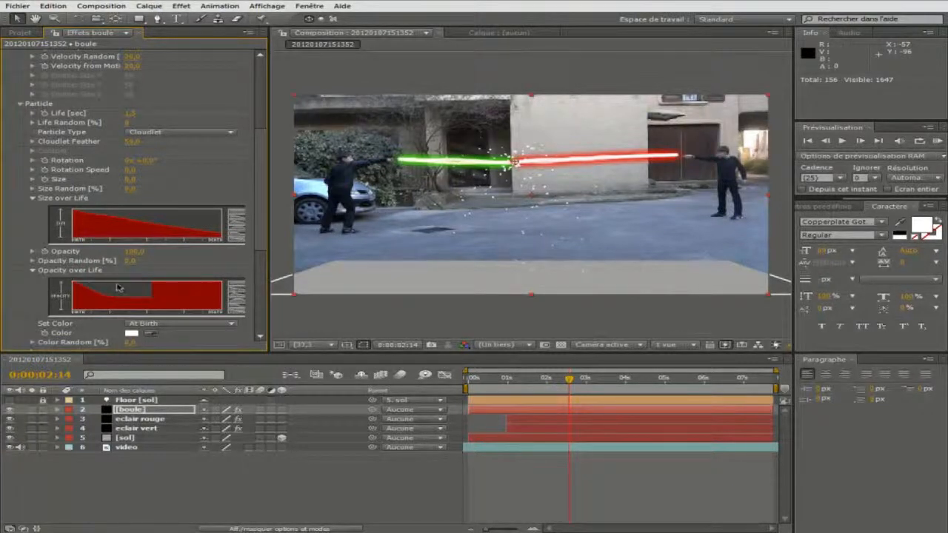
left_click(237, 285)
left_click_drag(72, 283, 226, 304)
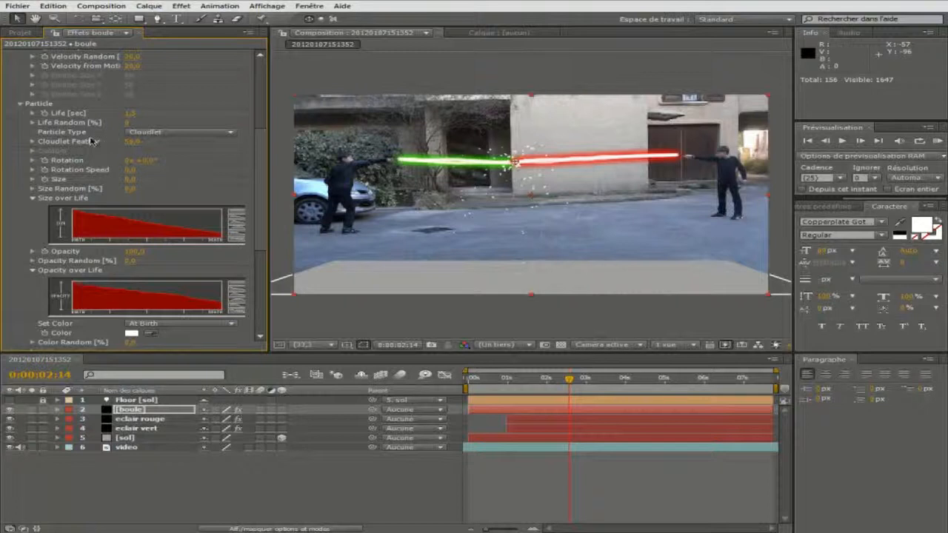
Step: Increase the size of the particles and set Size Random to 100%
left_click(129, 179)
key("Return")
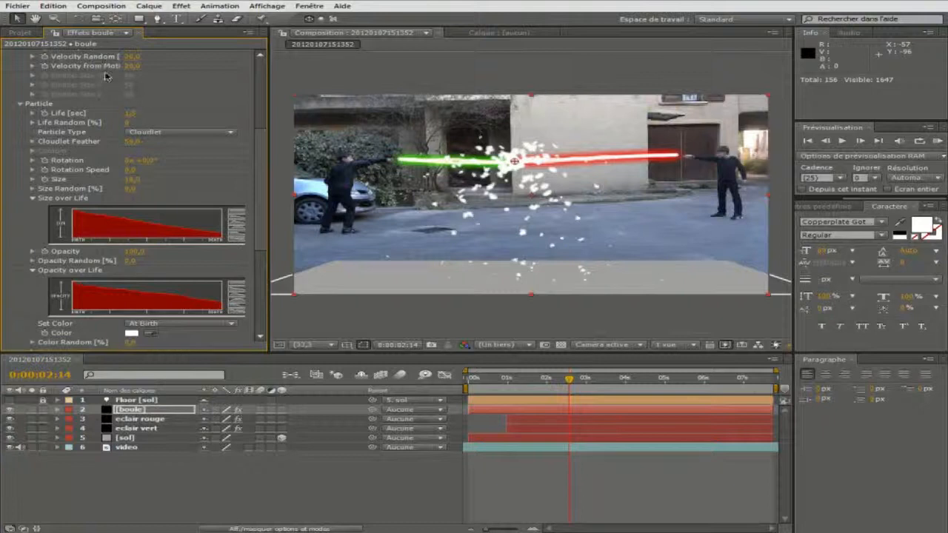
left_click(135, 185)
type("30")
key("Return")
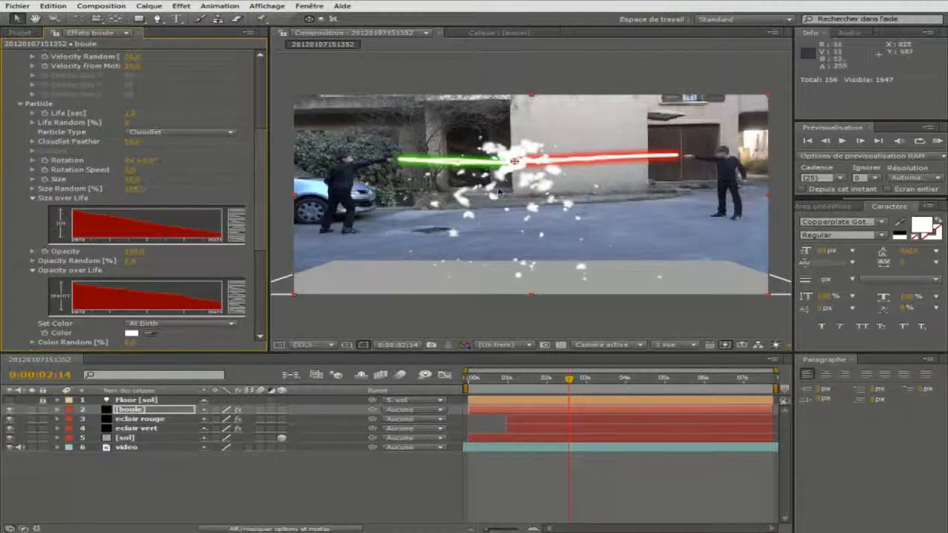
Step: At 0:00:00:24, turn on keyframing for the emitter's Particles/sec
left_click(495, 380)
left_click_drag(500, 390, 507, 389)
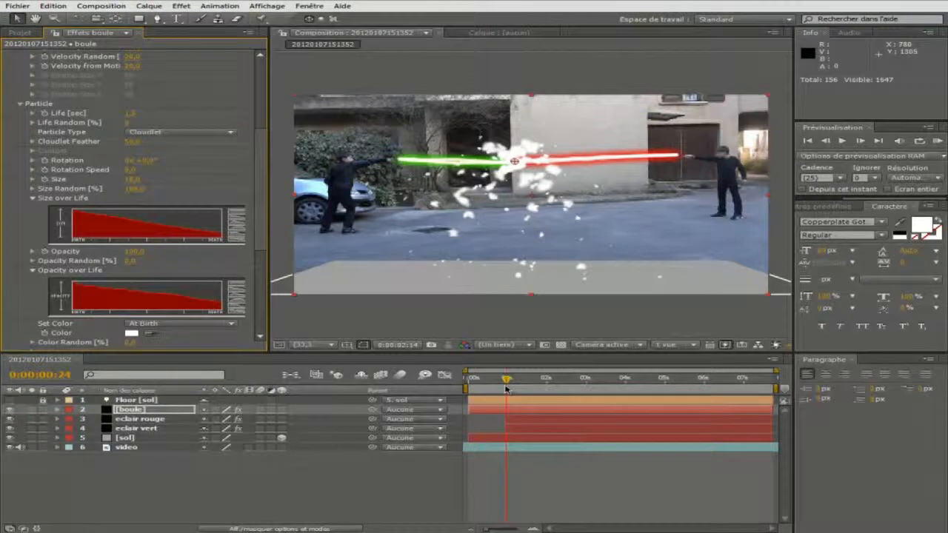
scroll(130, 192, "up", 5)
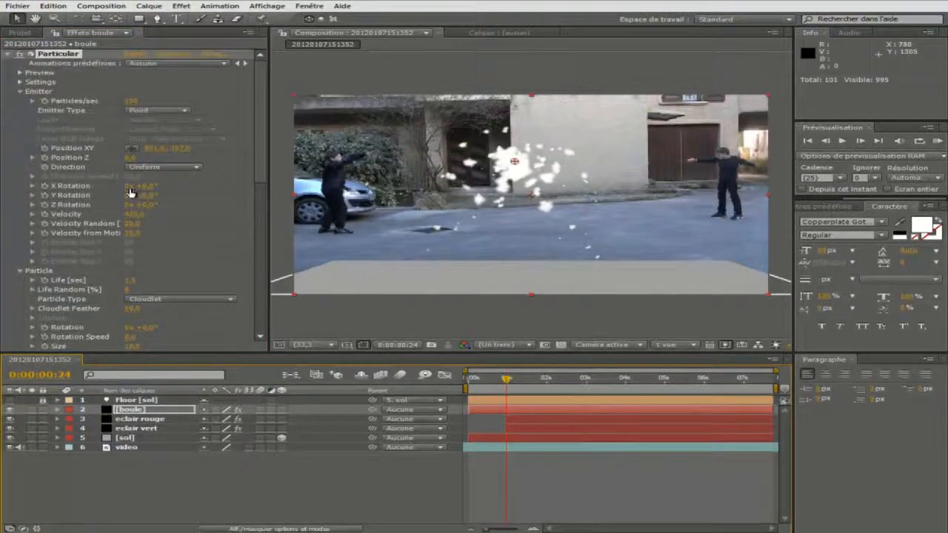
left_click(45, 101)
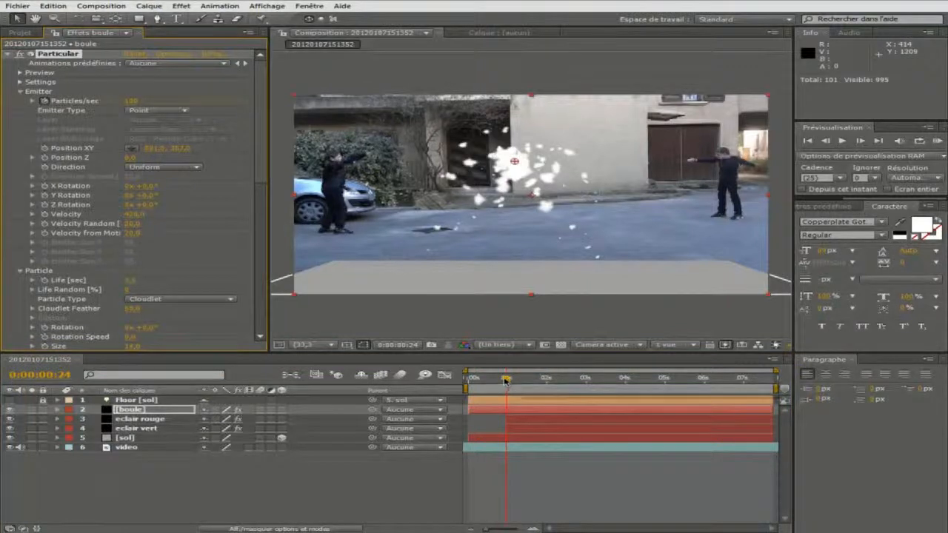
Step: Reveal the boule layer's Particles/sec keyframe, place it at 0:00:01:10 and set its value to 75
left_click_drag(505, 380, 526, 380)
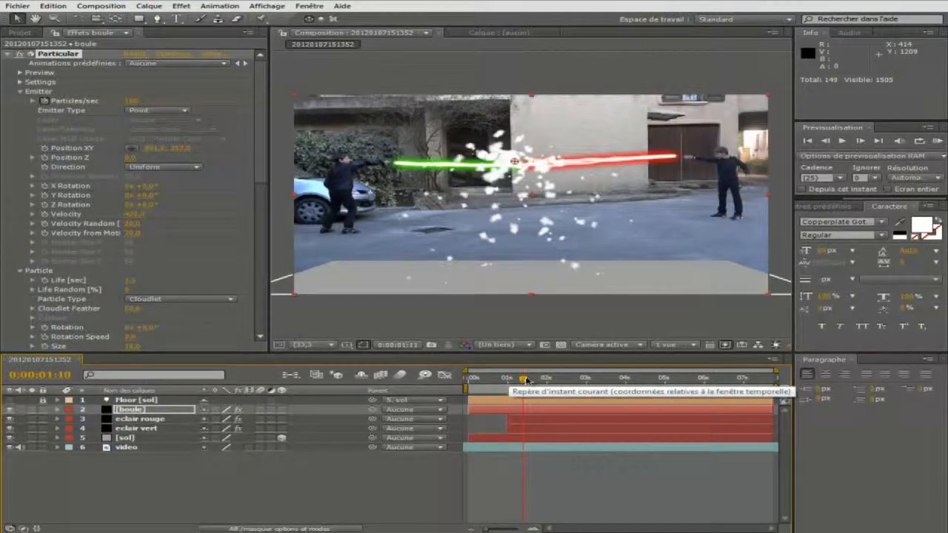
left_click(127, 103)
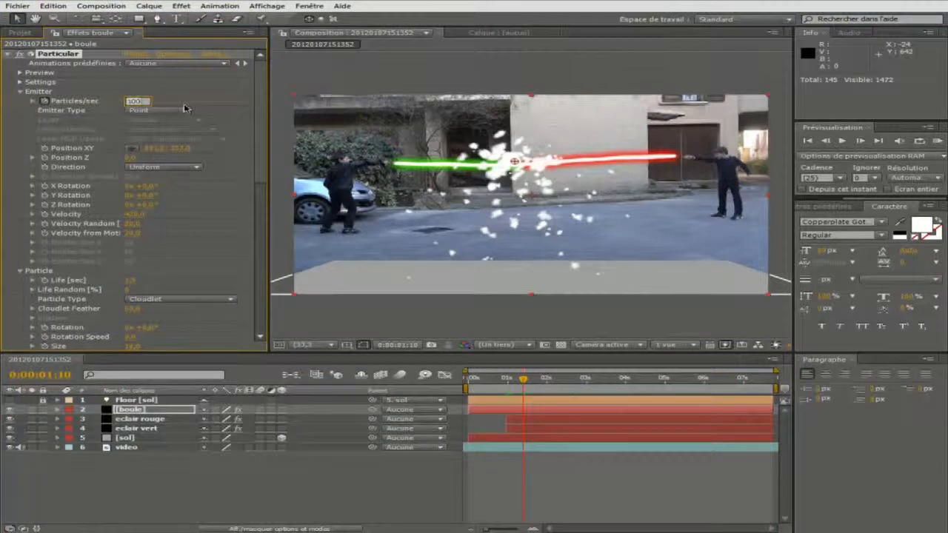
left_click(168, 411)
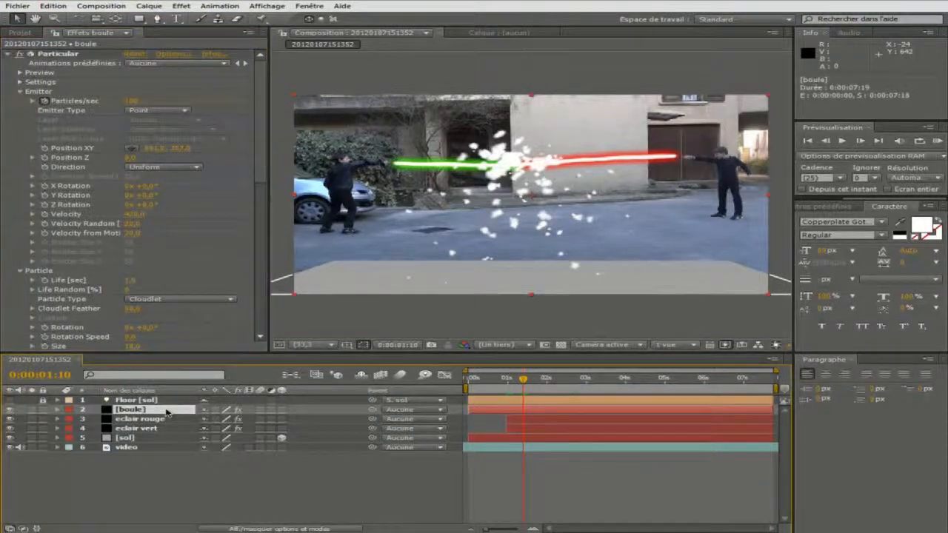
key("u")
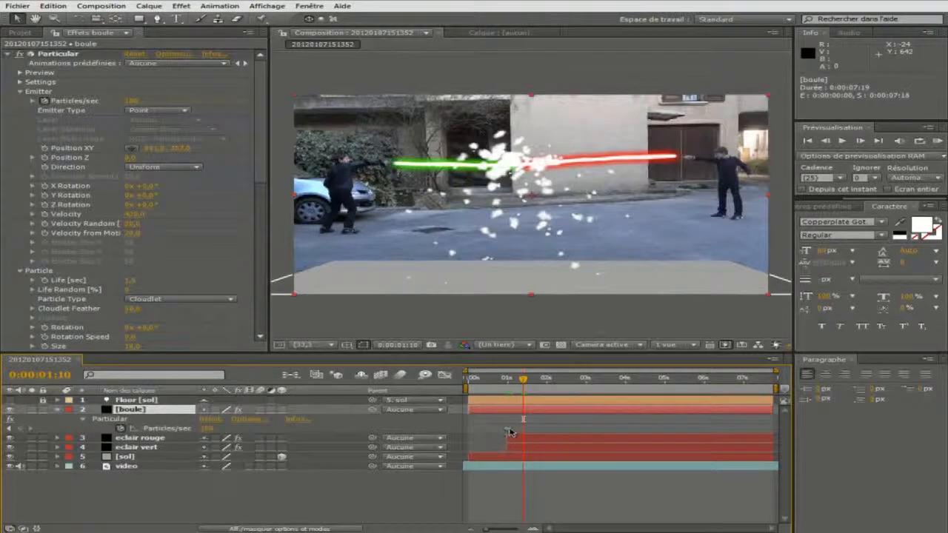
left_click(519, 429)
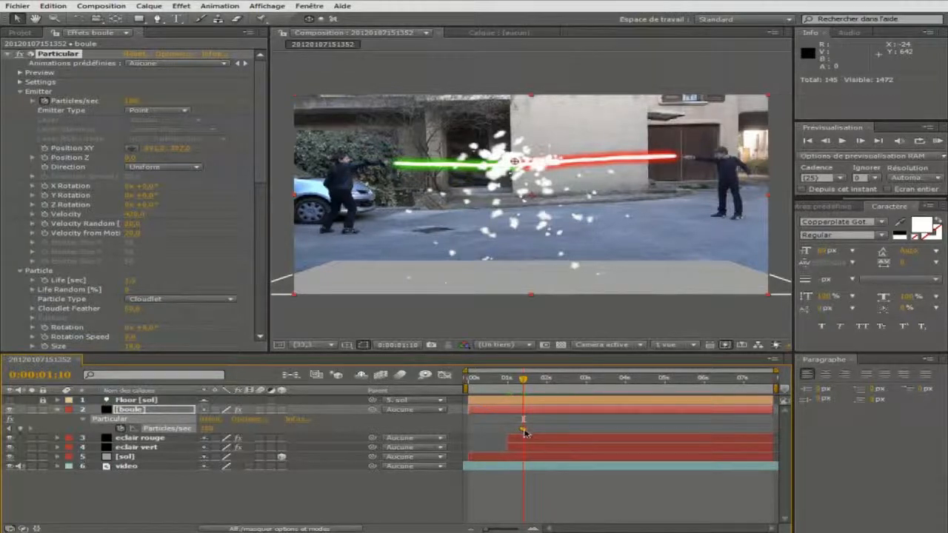
left_click(133, 101)
type("75")
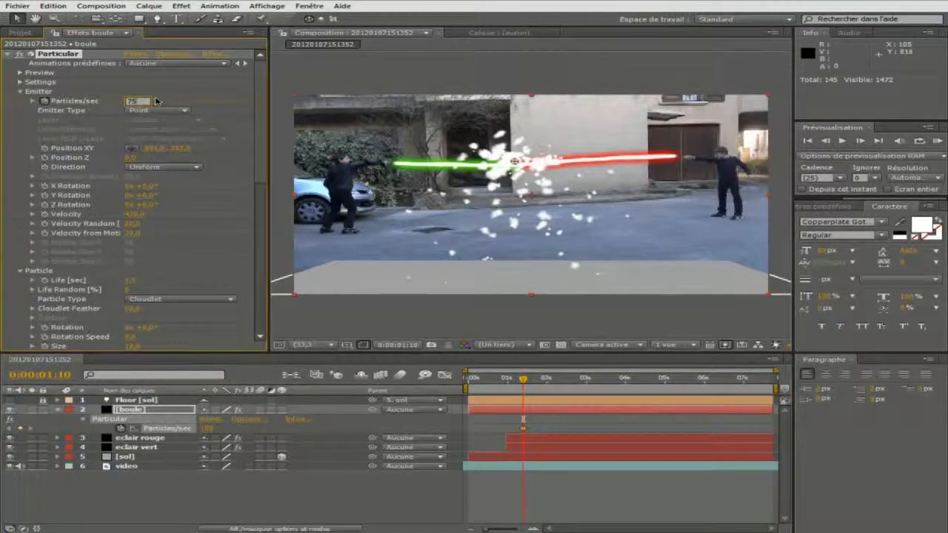
key("Return")
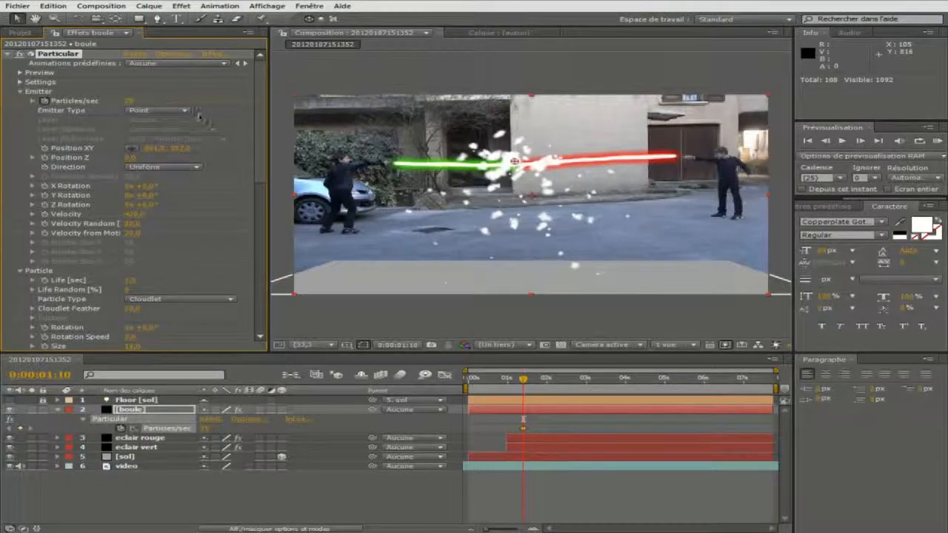
Step: Enable motion blur for the composition and for the boule layer
left_click(163, 490)
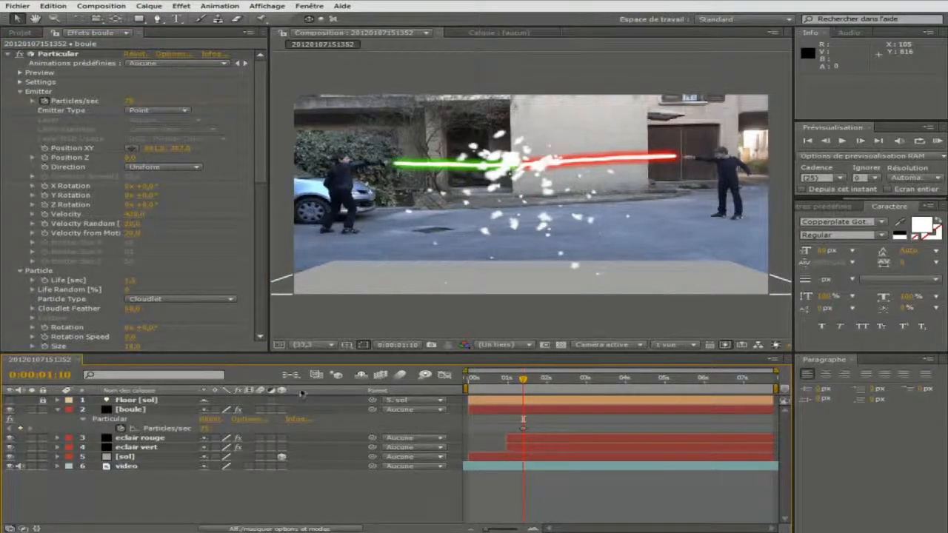
left_click(397, 377)
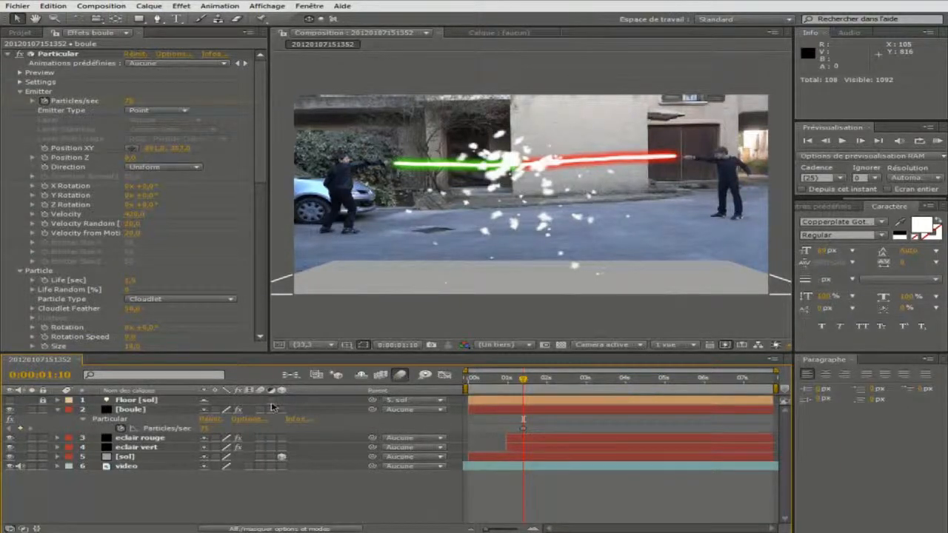
left_click(259, 410)
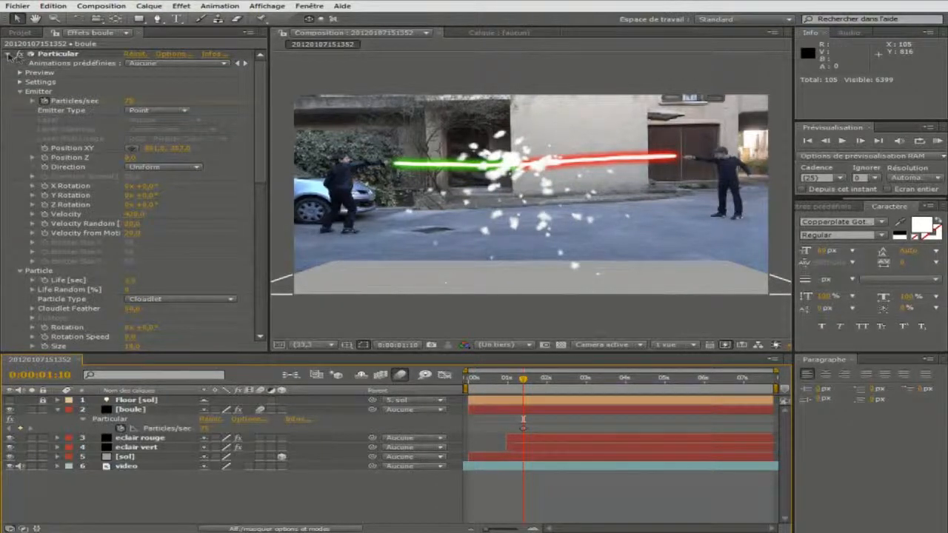
Step: Collapse the Particular settings, find the Lueur diffuse effect and apply it to the boule layer
left_click(12, 56)
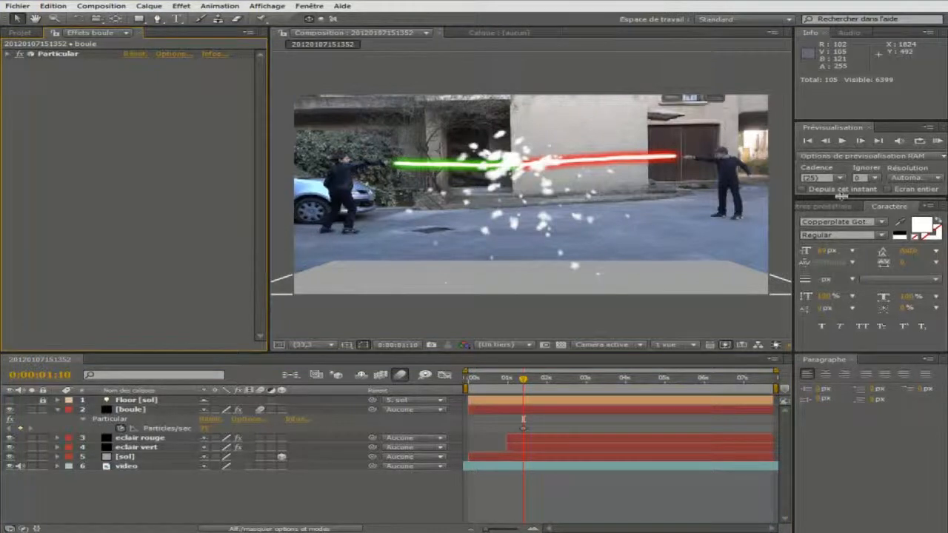
left_click(834, 207)
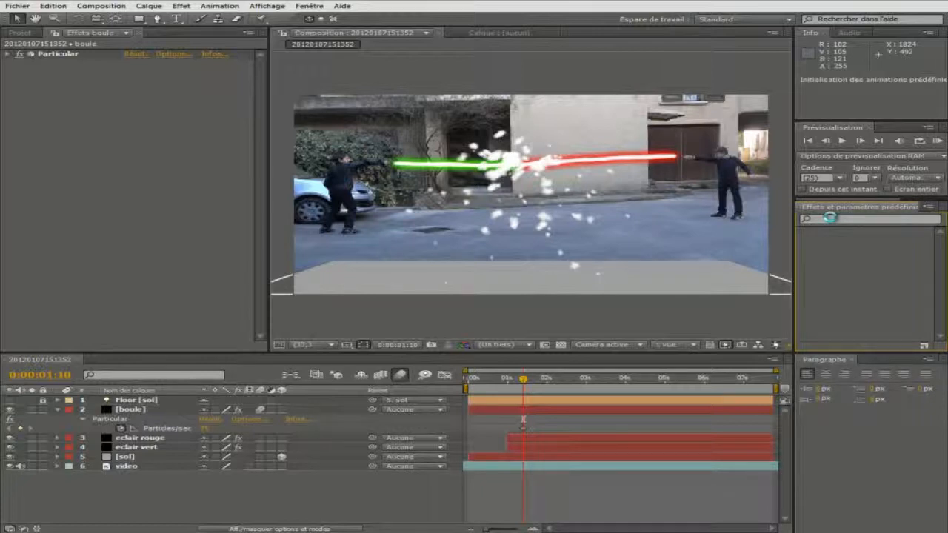
type("ueur diffuse")
left_click_drag(863, 247, 95, 138)
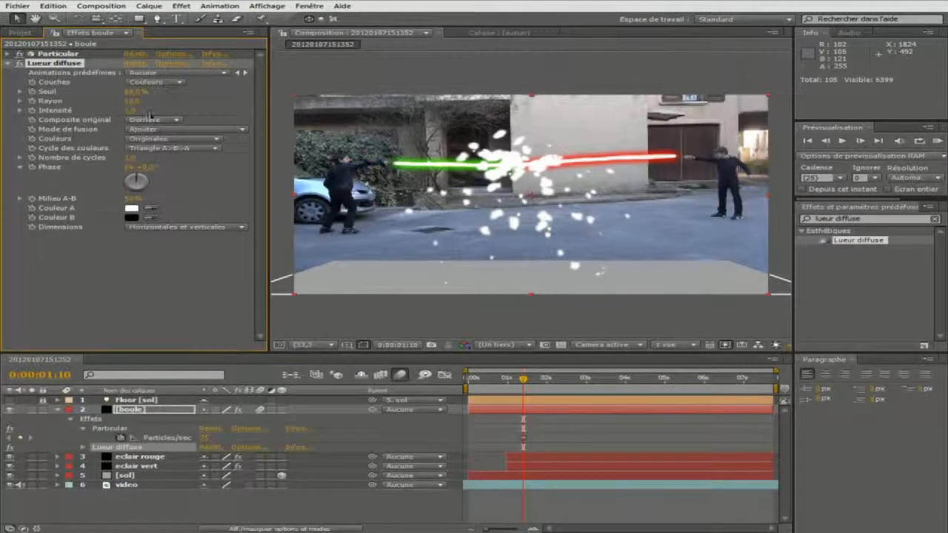
Step: Switch the Lueur diffuse colours to A et B and set Couleur A to orange FF8A00
left_click(146, 140)
left_click(149, 152)
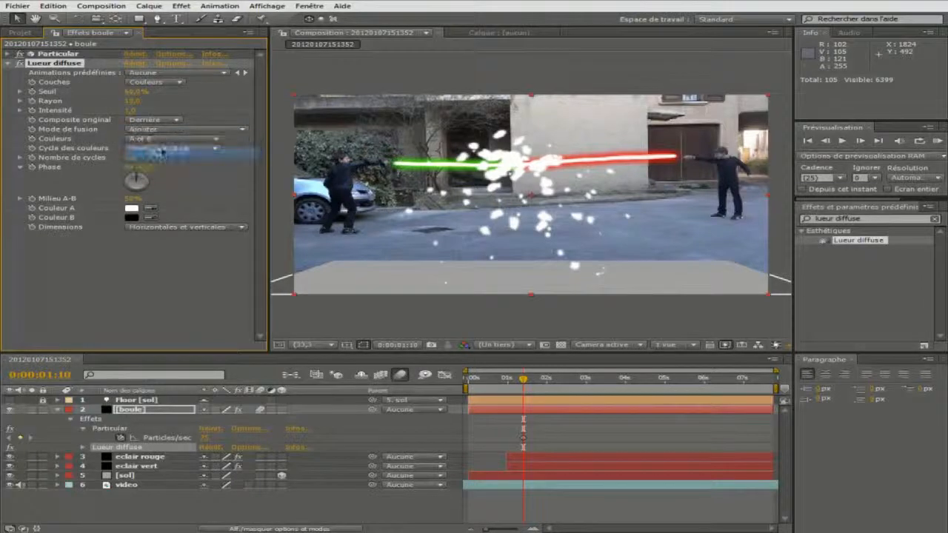
left_click(133, 209)
left_click(428, 421)
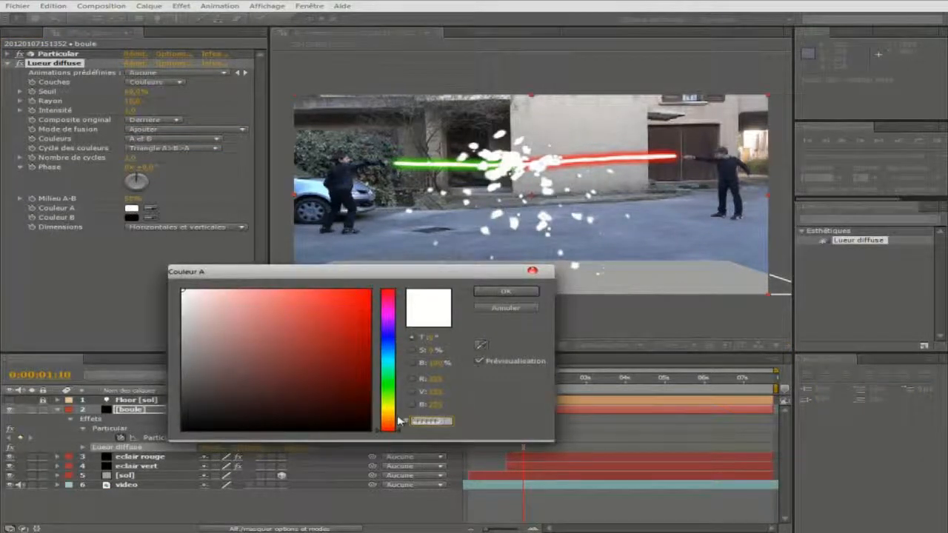
type("0000FF")
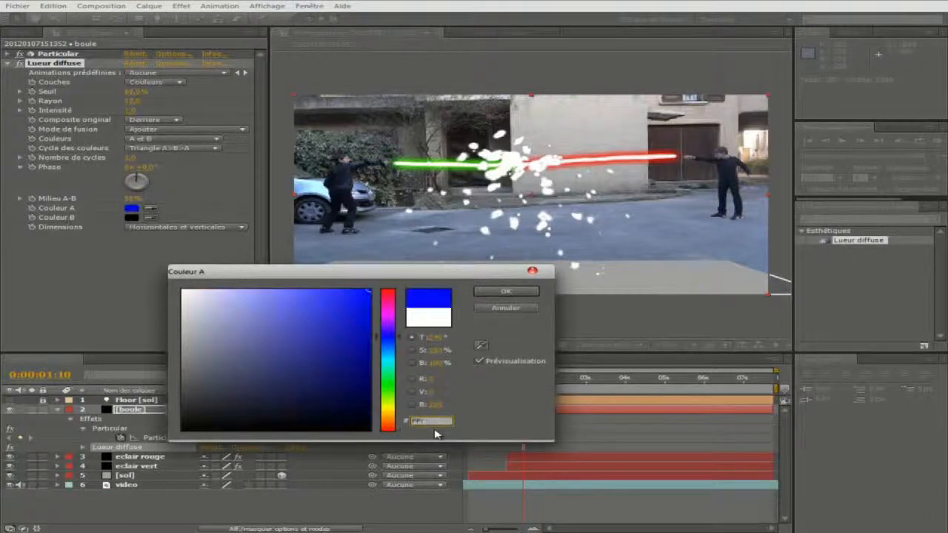
type("00FF8A")
type("0")
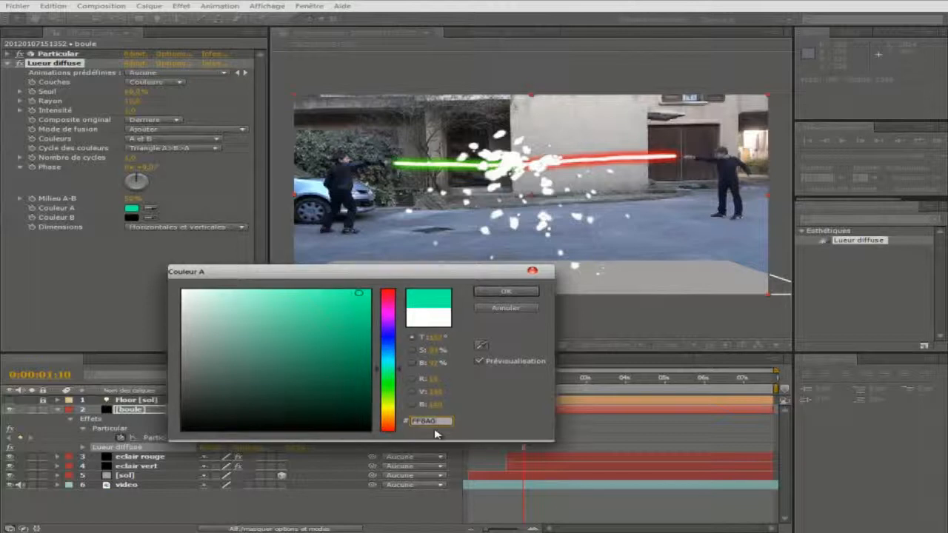
type("0")
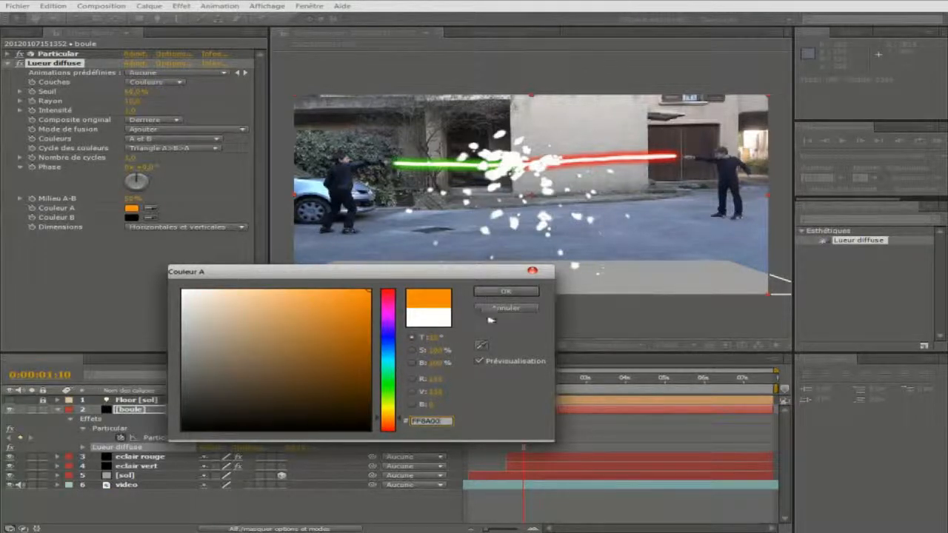
left_click(489, 292)
Step: Set Couleur B of the Lueur diffuse effect to orange FF8A00
left_click(131, 217)
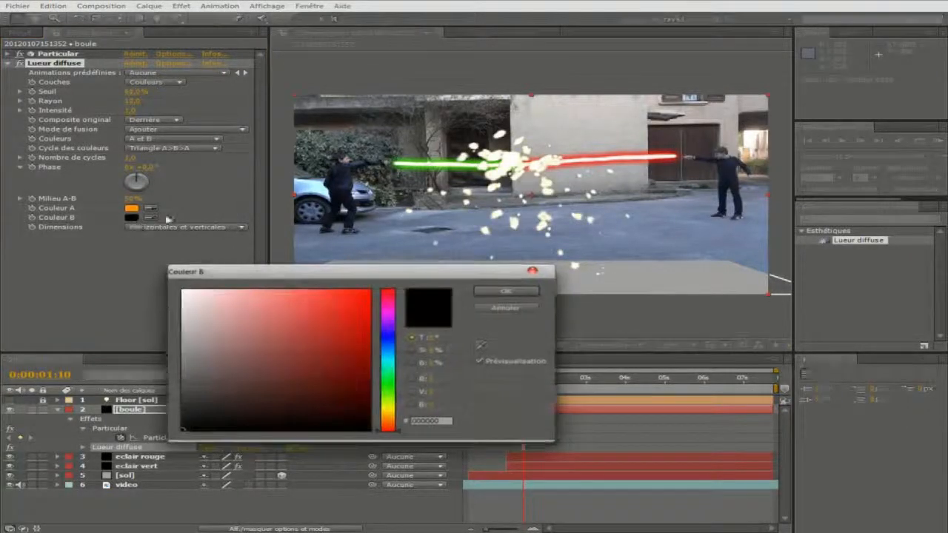
left_click_drag(447, 421, 339, 410)
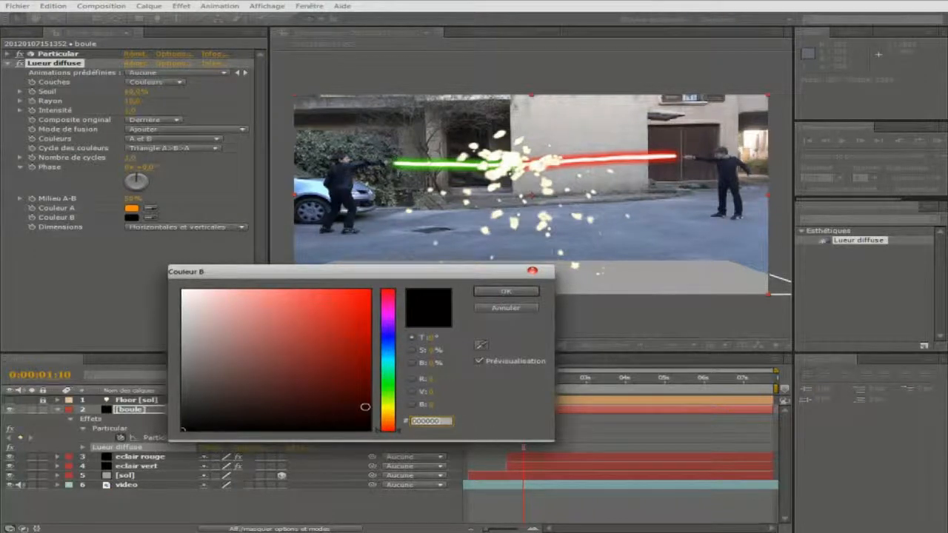
type("FFB")
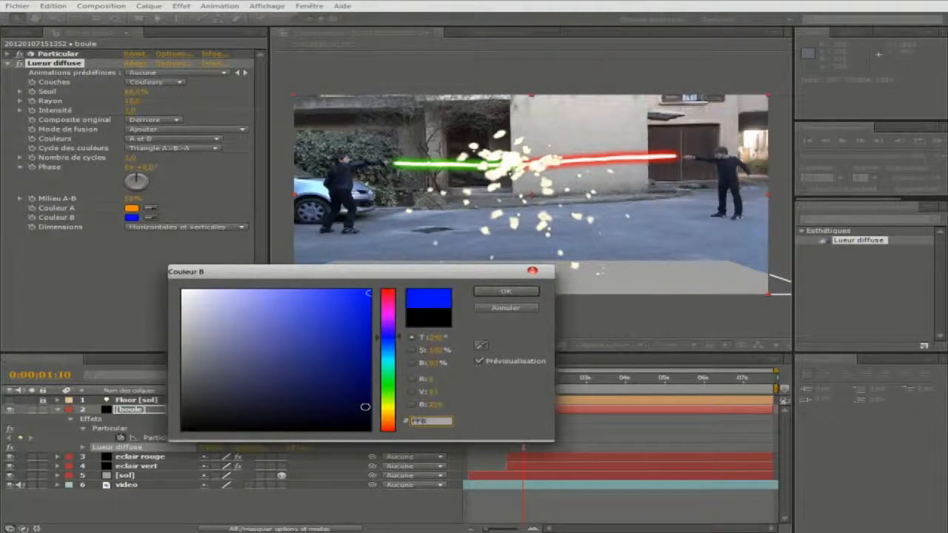
type("A00")
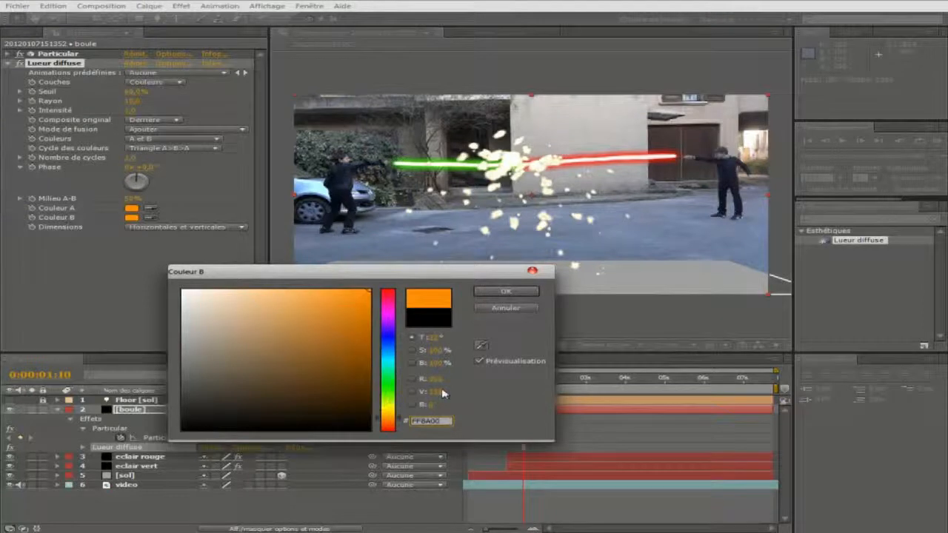
left_click(495, 295)
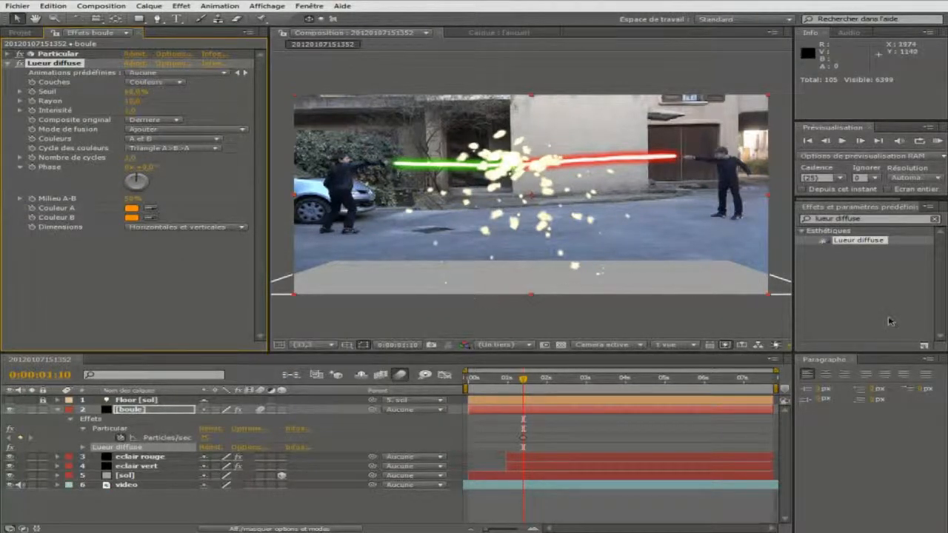
Step: Apply a second Lueur diffuse effect to the boule layer and increase its radius (Rayon)
double_click(859, 240)
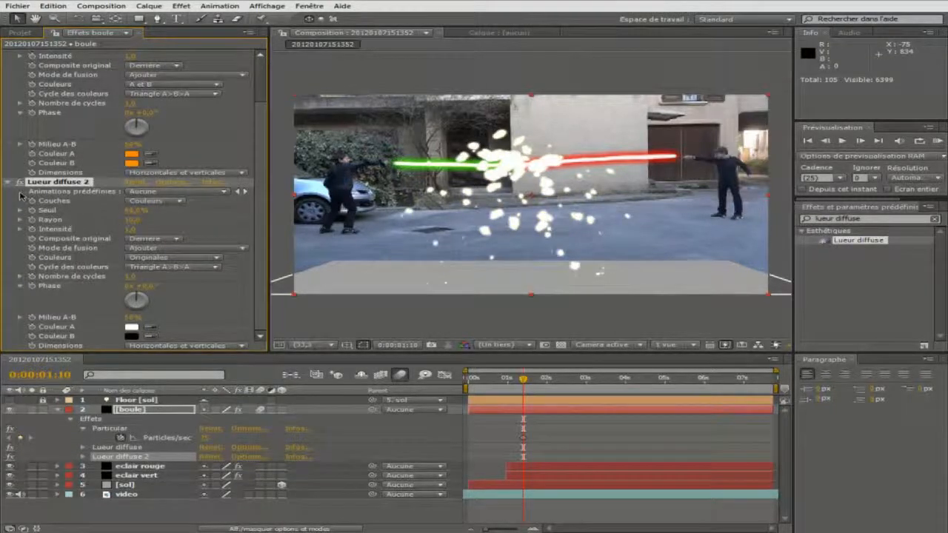
scroll(13, 83, "up", 2)
left_click(11, 64)
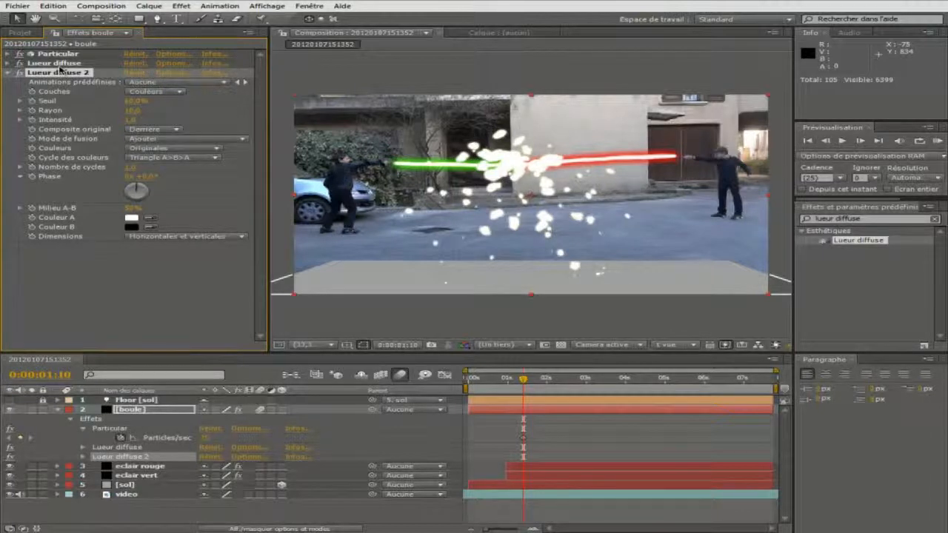
left_click(137, 111)
key("Return")
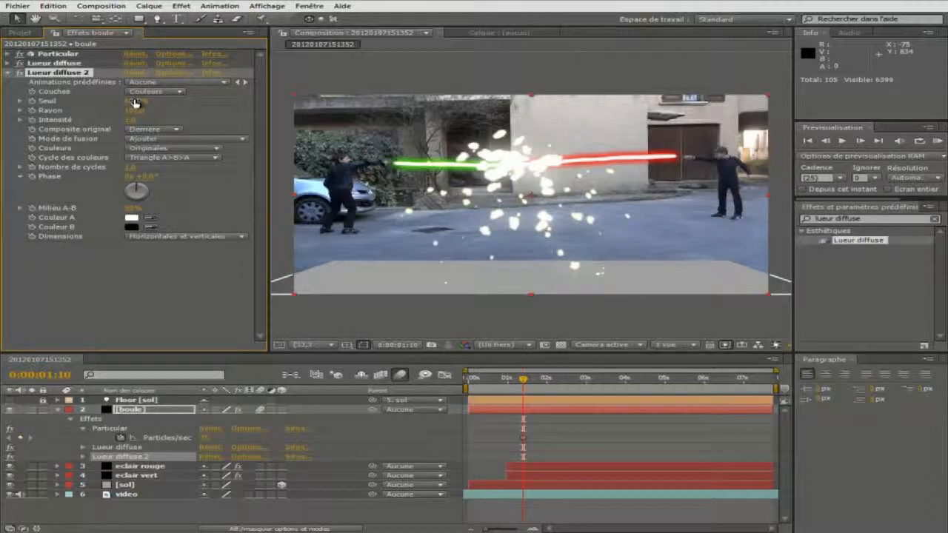
Step: Switch the Lueur diffuse 2 colours to A et B and set Couleur A to orange FF7200
left_click(154, 148)
left_click(152, 161)
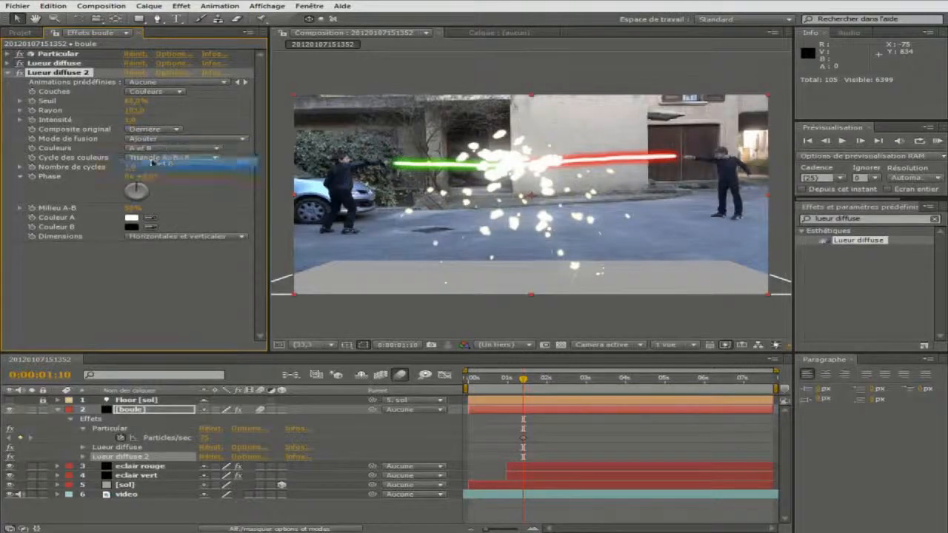
left_click(132, 218)
left_click(419, 422)
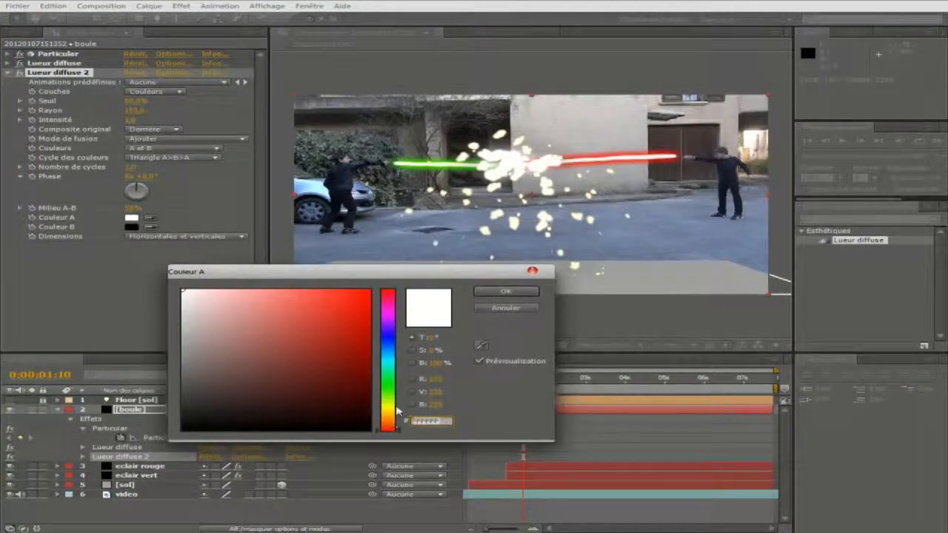
type("FF")
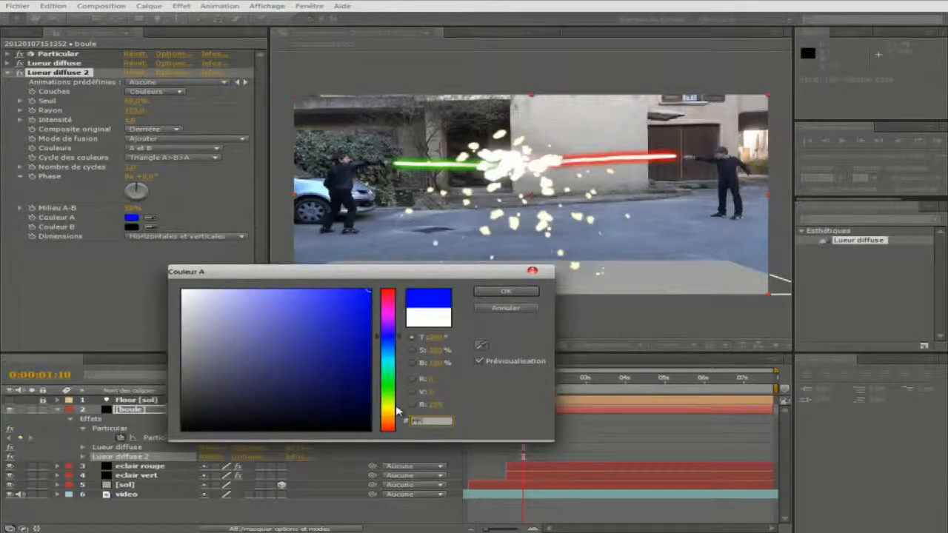
type("7200")
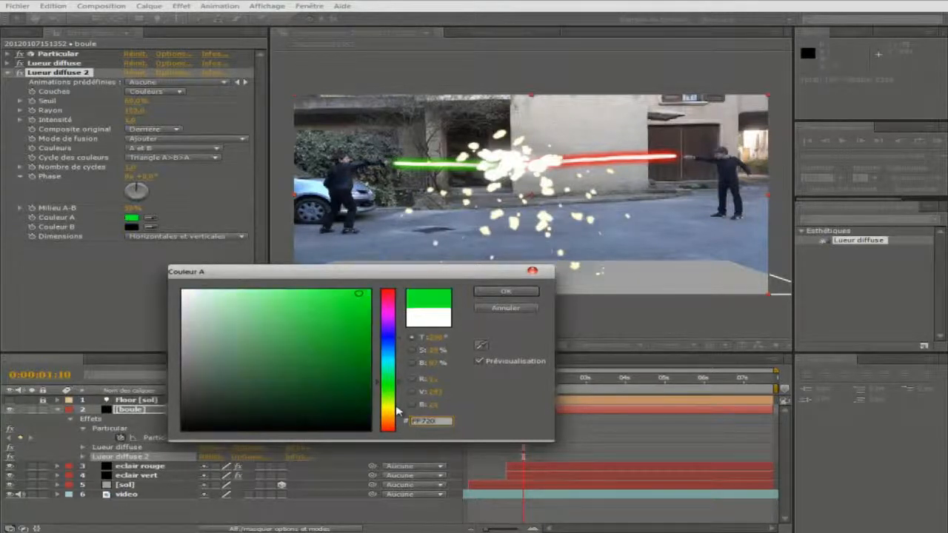
left_click(533, 294)
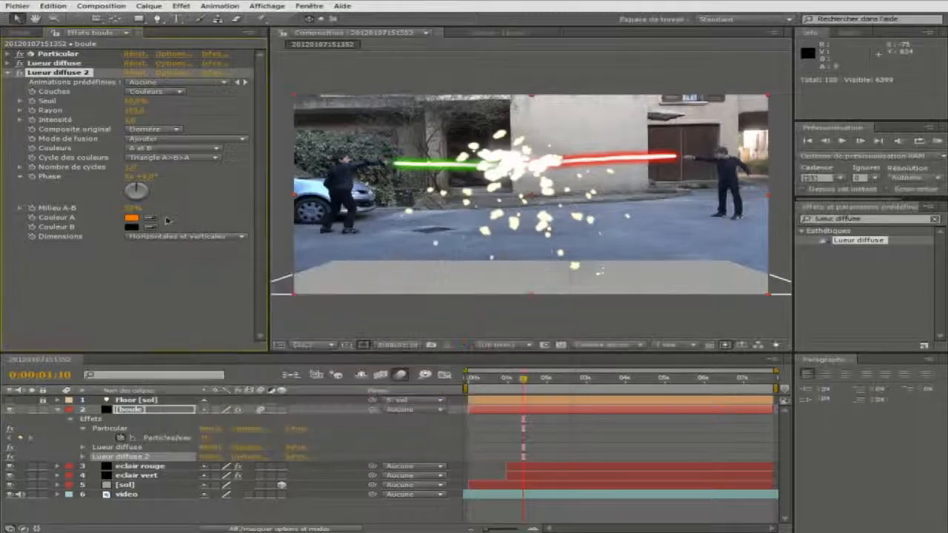
Step: Set Couleur B of the Lueur diffuse 2 effect to orange FF7200
left_click(132, 226)
left_click(430, 421)
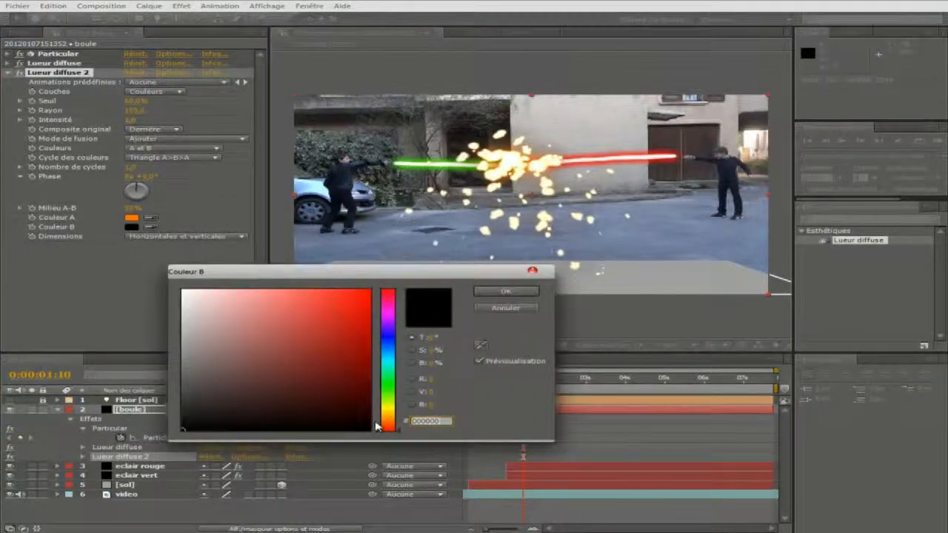
type("7")
type("F7200")
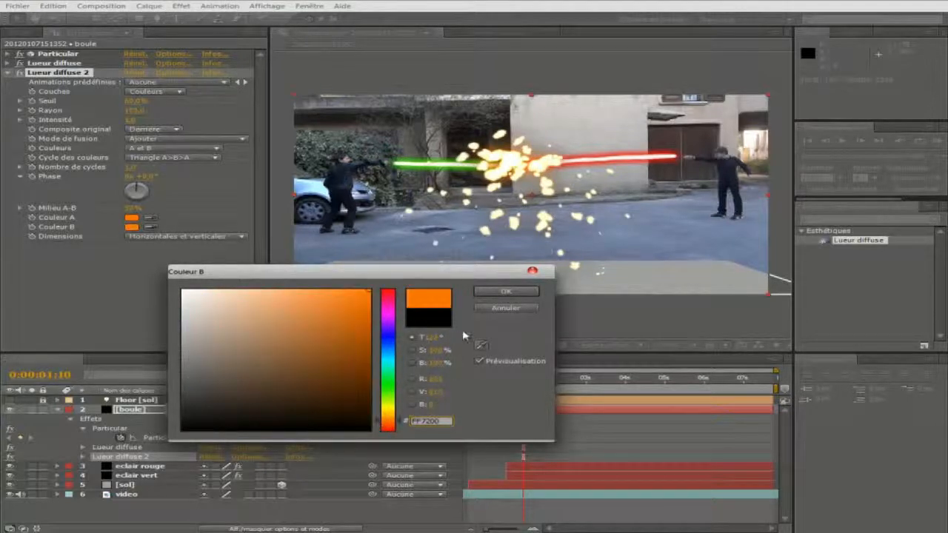
left_click(494, 292)
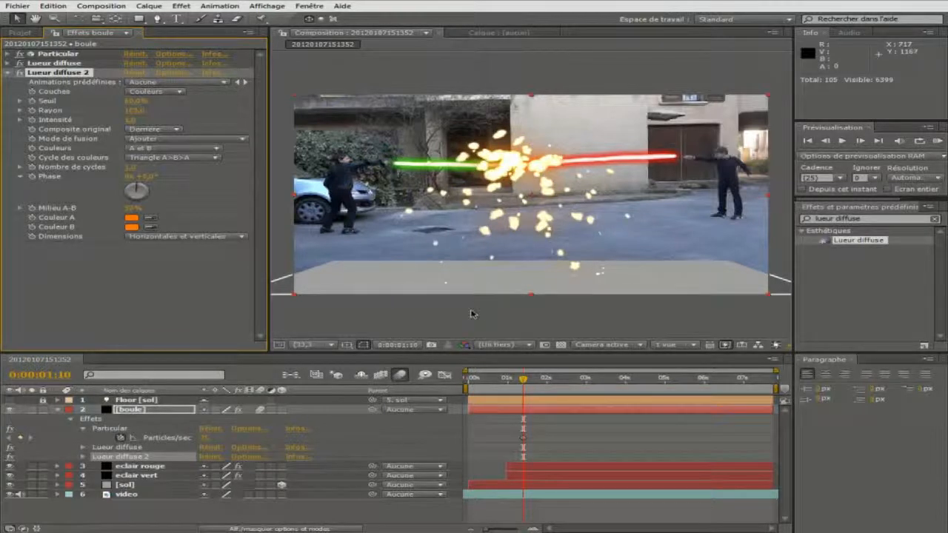
Step: Show the layer modes and set the boule layer's blending mode to Addition
left_click(158, 409)
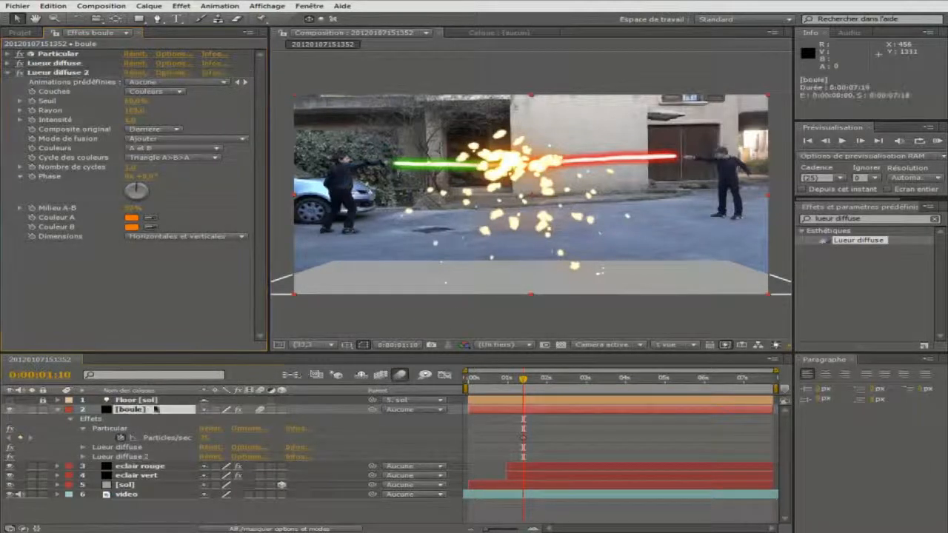
left_click(226, 527)
left_click(223, 410)
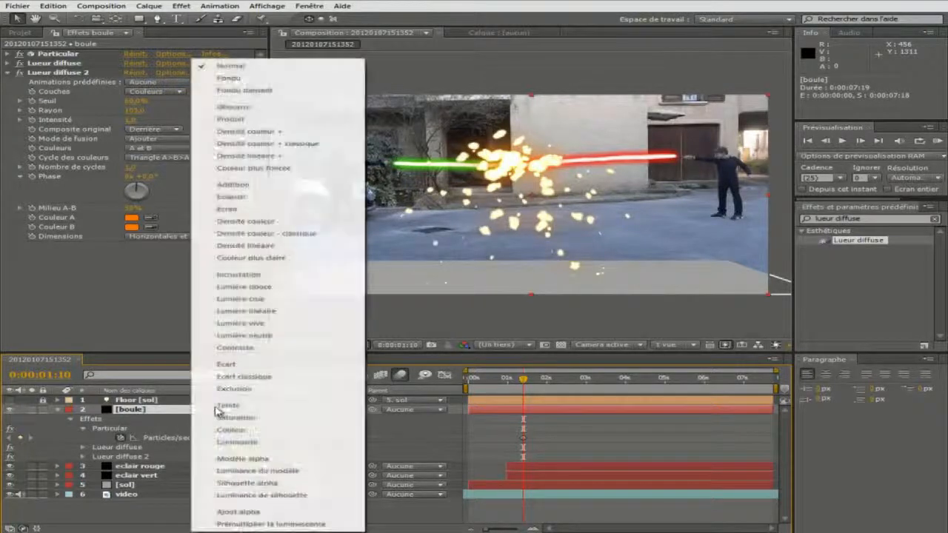
left_click(278, 184)
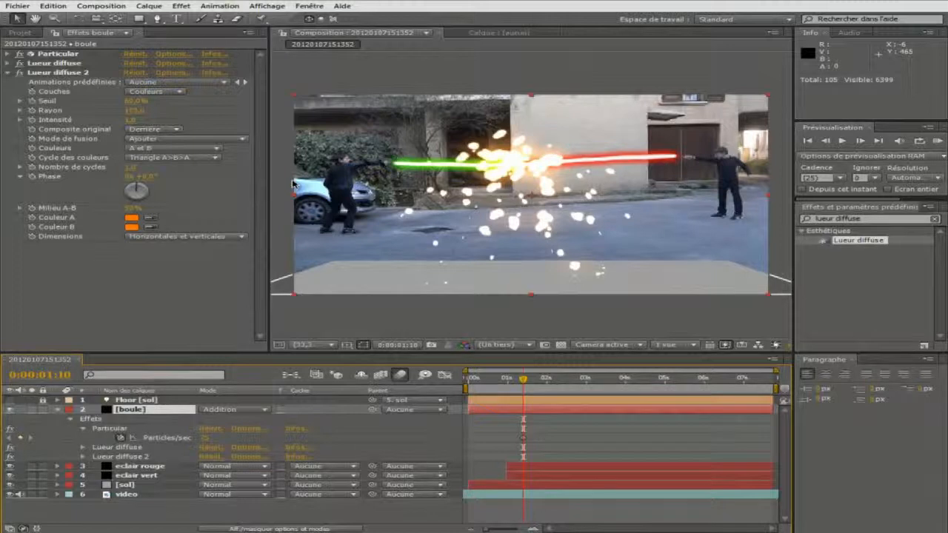
Step: Hide the sol layer, then move the current time to 0:00:01:11 and collapse the boule layer's properties
left_click(15, 485)
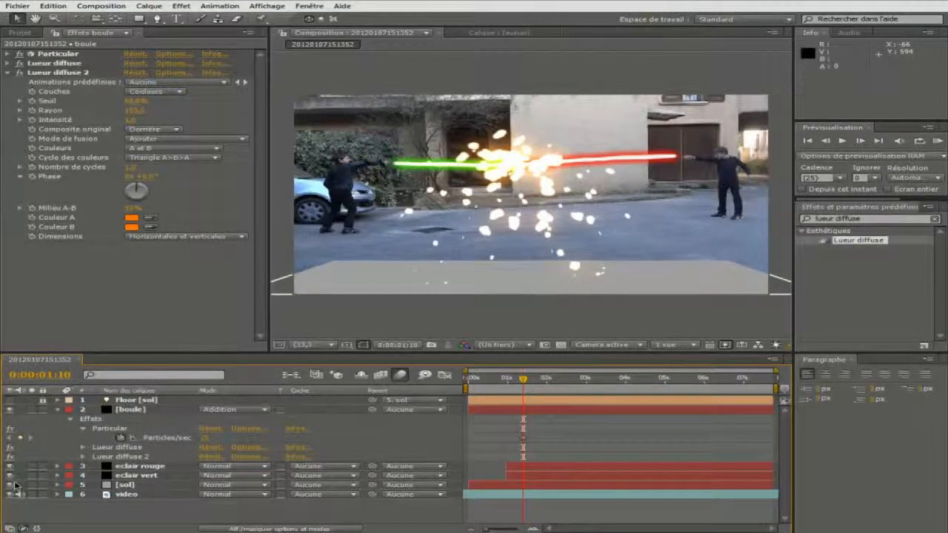
left_click(13, 486)
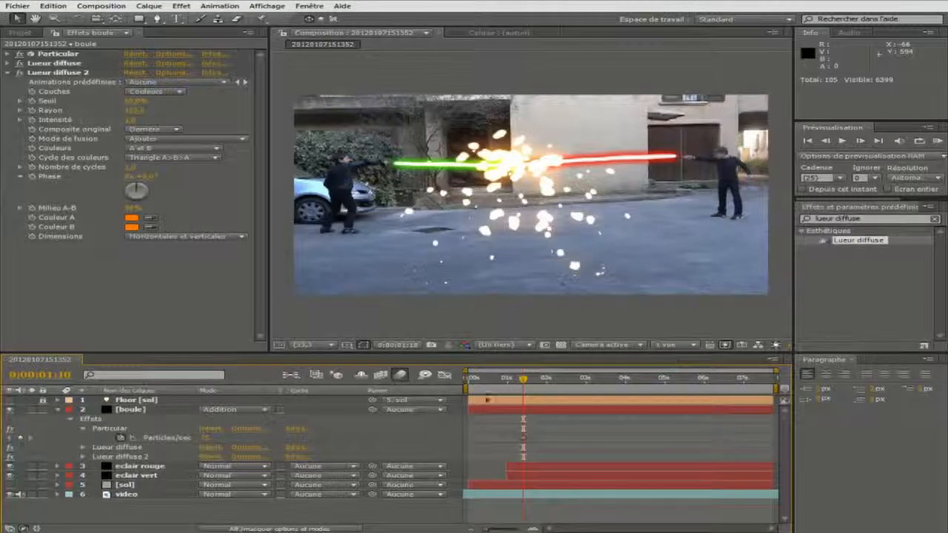
left_click(544, 381)
left_click_drag(545, 381, 525, 381)
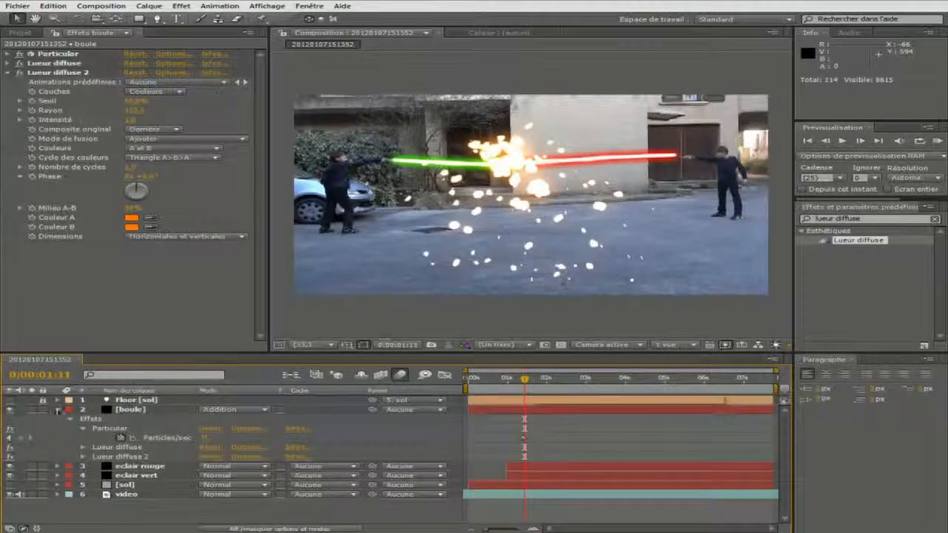
left_click(58, 411)
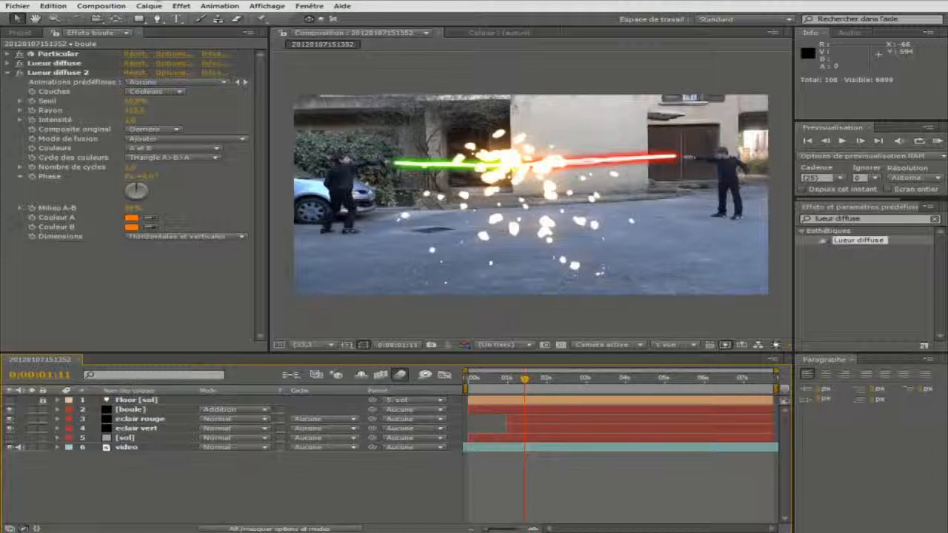
Step: Create a composition-size solid layer named sparks with the colour black (000000)
left_click(149, 6)
mouse_move(152, 18)
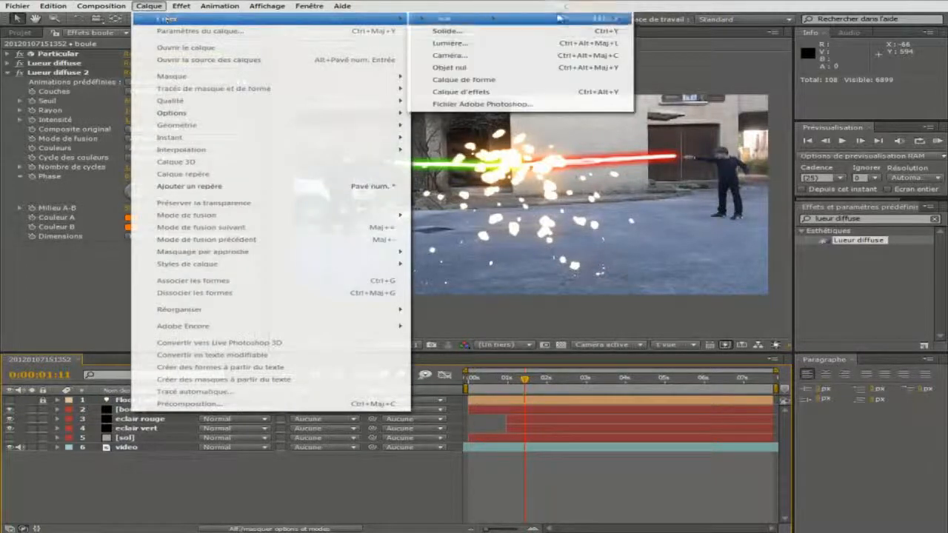
left_click(445, 31)
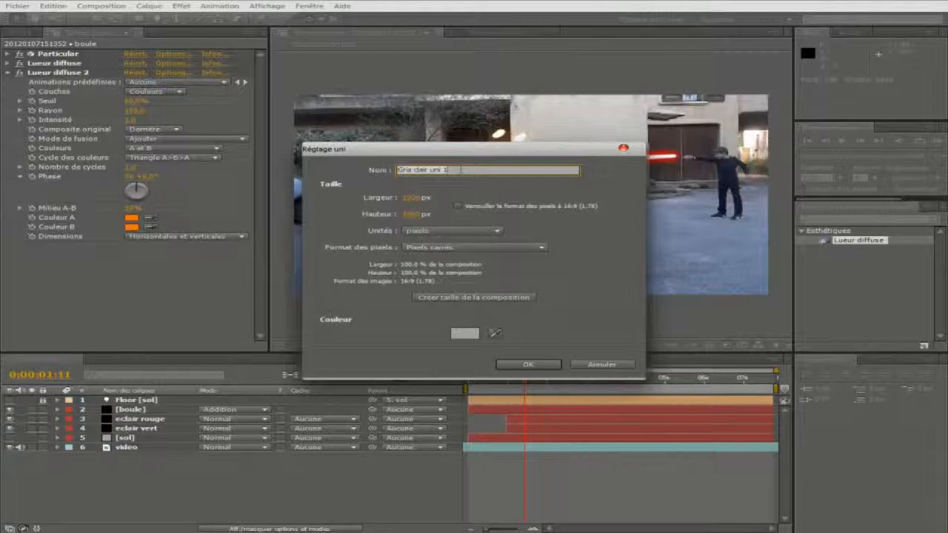
type("sol")
left_click(465, 334)
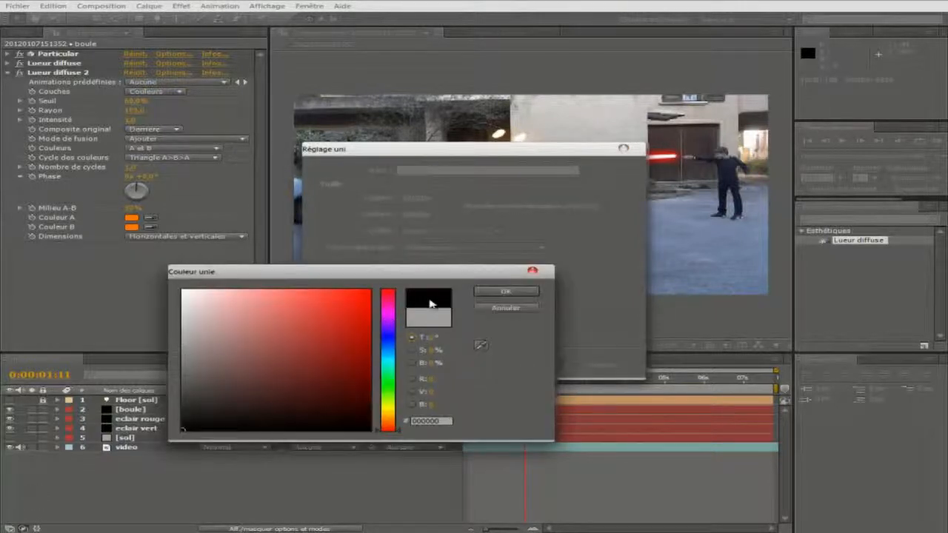
left_click(501, 293)
left_click(528, 364)
key("F9")
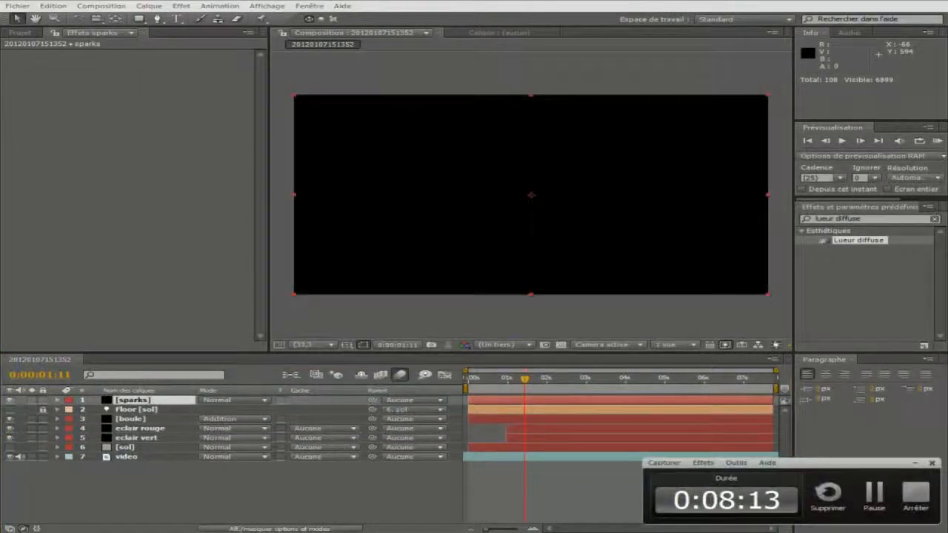
Step: Set the blending mode of the sparks layer to Addition
left_click(133, 400)
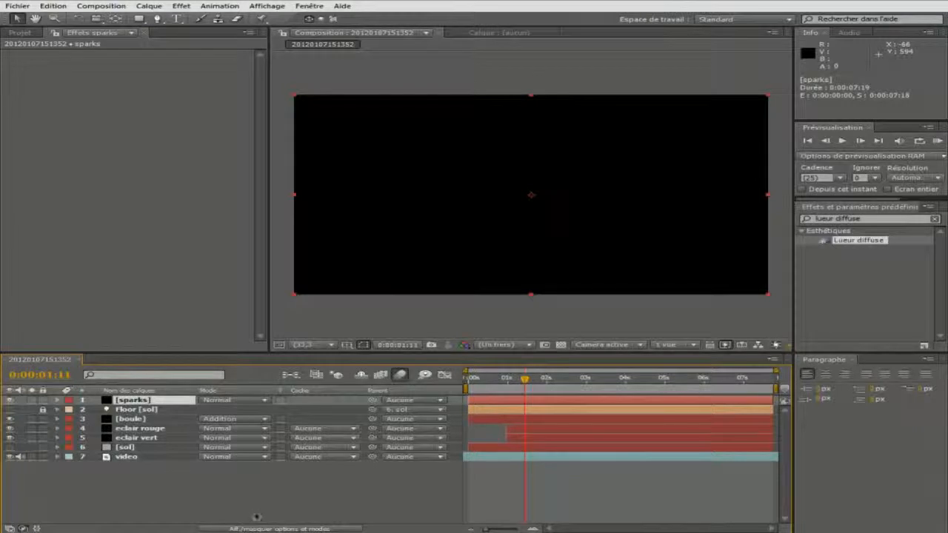
left_click(219, 401)
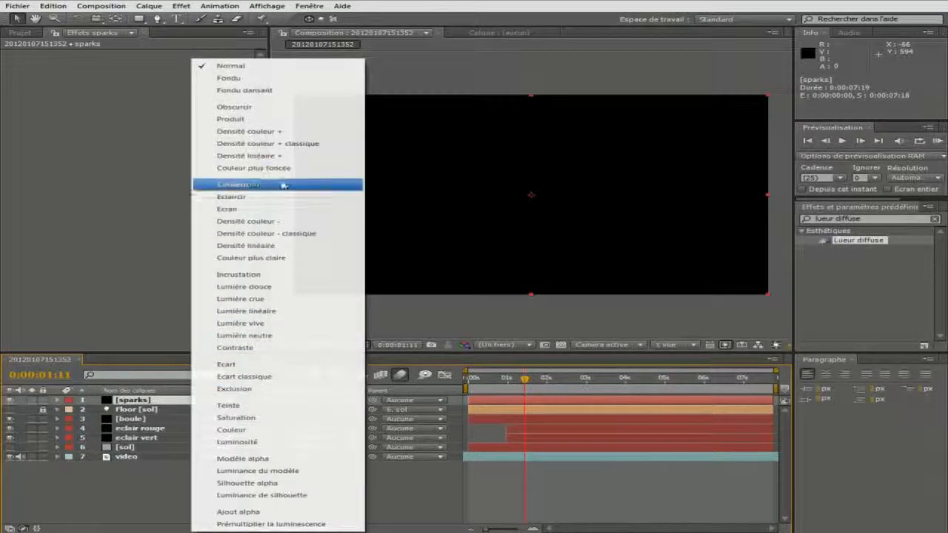
left_click(308, 186)
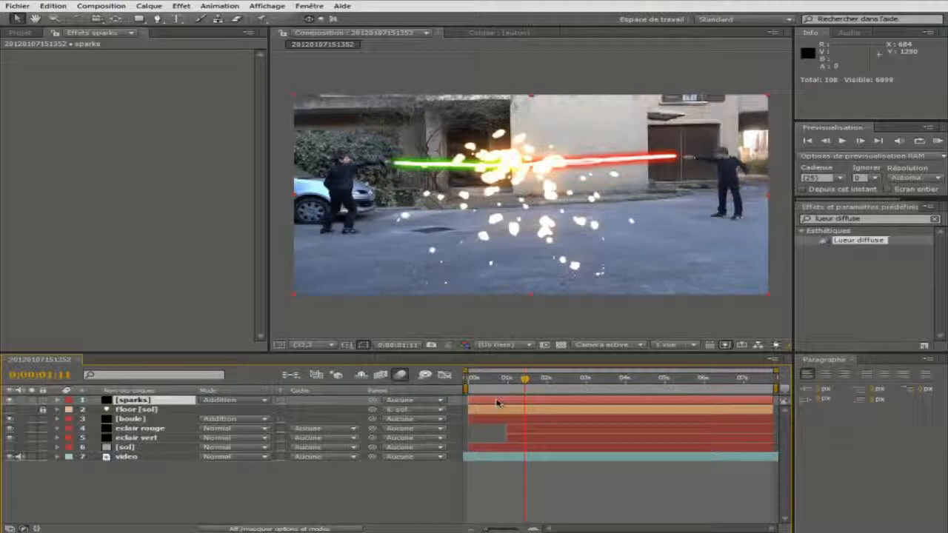
Step: Shift the sparks and boule layers together so that both start at 0:00:01:11
left_click(144, 419, "ctrl")
left_click_drag(506, 401, 560, 402)
Step: Step frame by frame through the footage from about 0:00:01:00 to 0:00:01:11 to examine when the two beams meet
left_click(519, 384)
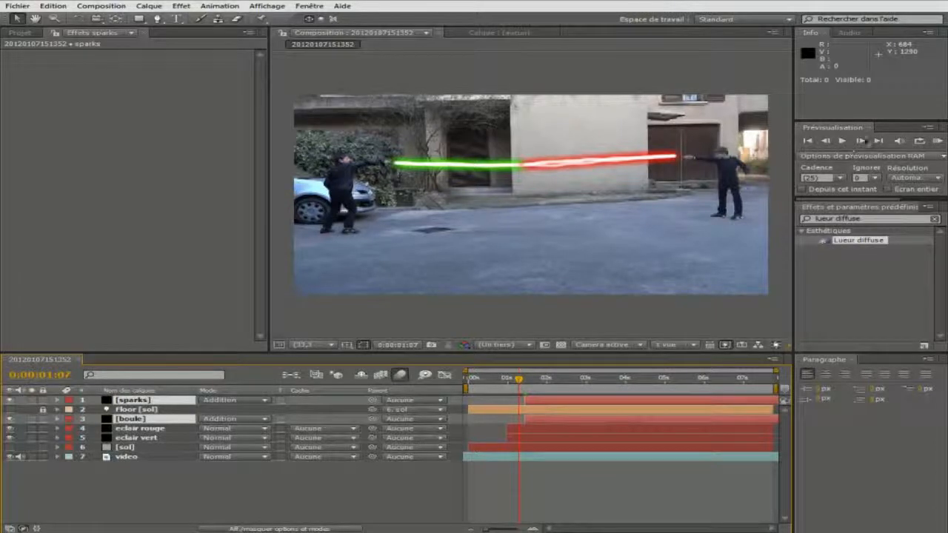
left_click(861, 140)
left_click(861, 141)
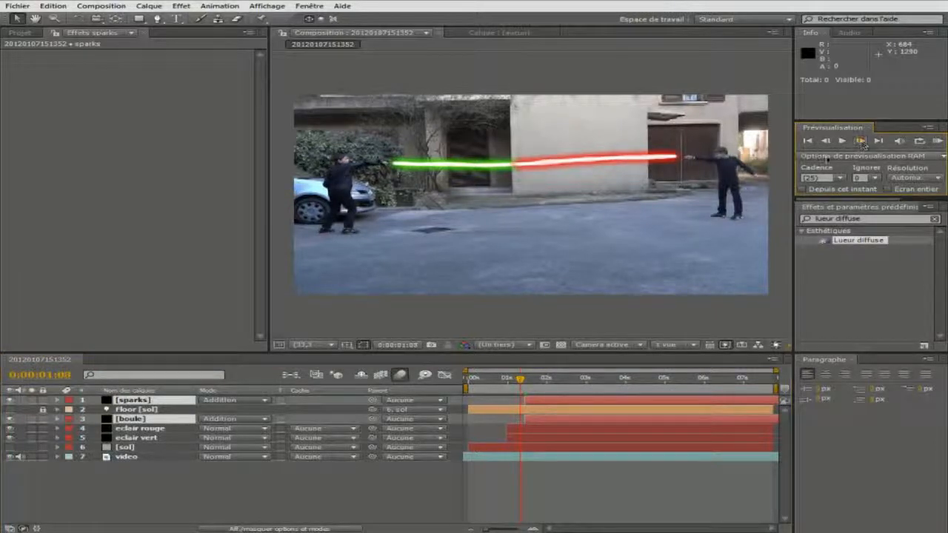
left_click(506, 378)
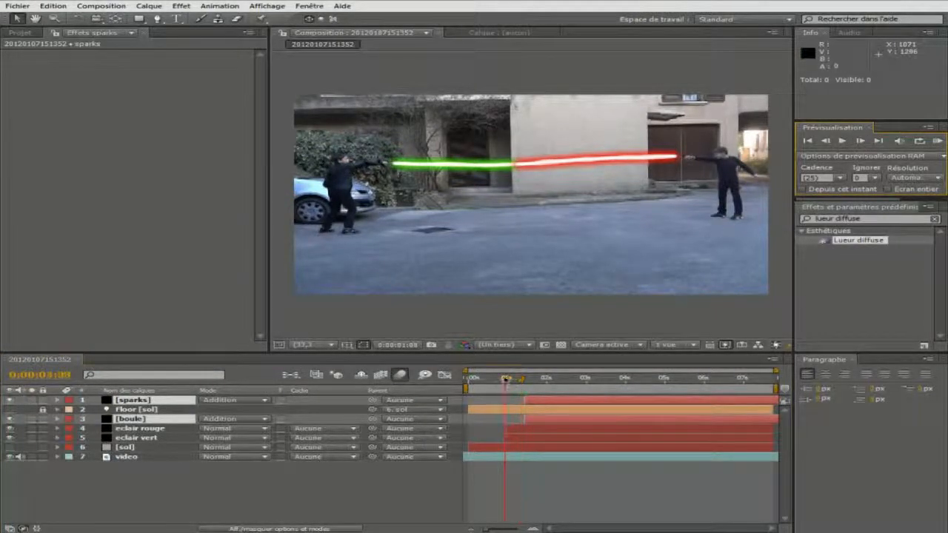
left_click(860, 141)
left_click(860, 143)
left_click(860, 143)
left_click(860, 143)
left_click(860, 143)
left_click(860, 143)
left_click(860, 143)
left_click(860, 143)
left_click(861, 143)
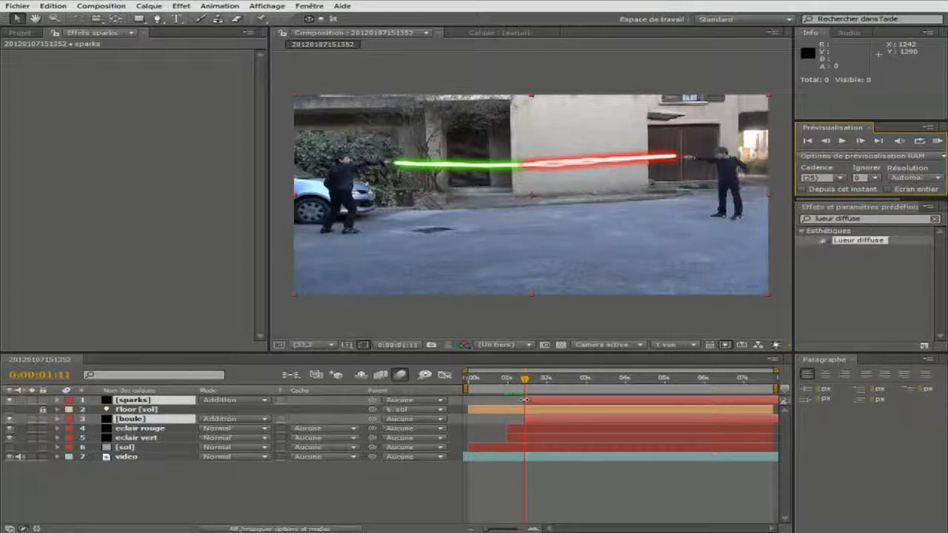
Step: Extend the start of the sparks and boule layers one frame earlier to 0:00:01:10 and check the following frames
left_click_drag(524, 400, 523, 400)
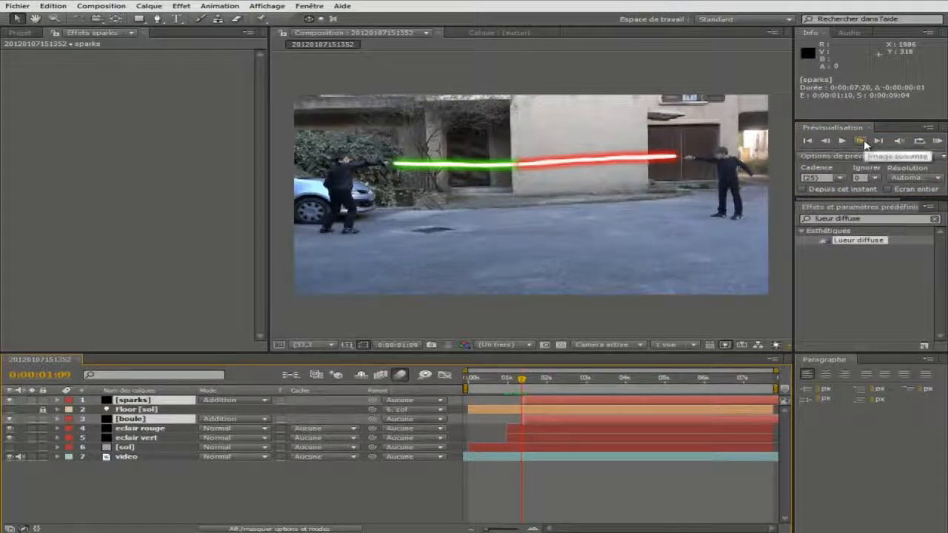
left_click(861, 141)
left_click(861, 141)
left_click(861, 141)
left_click(861, 141)
left_click(861, 141)
left_click(861, 141)
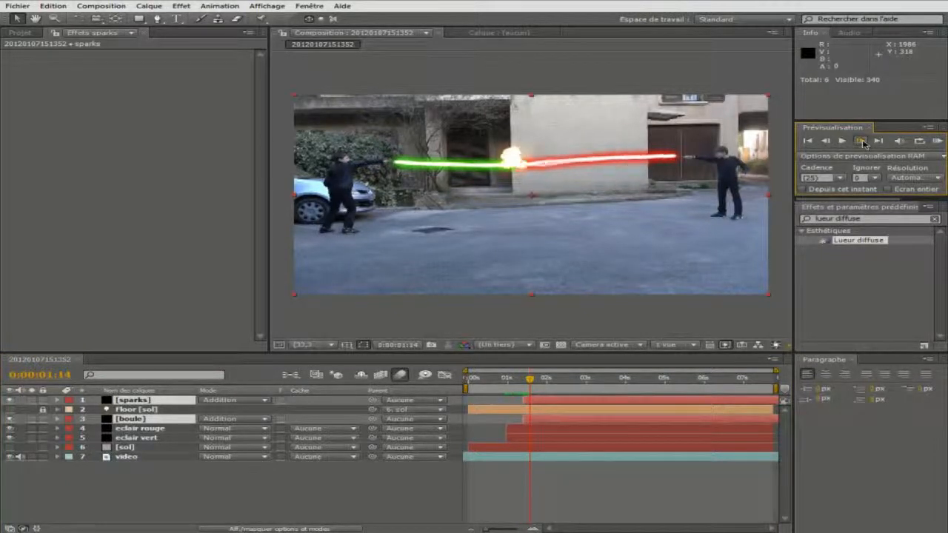
left_click(861, 141)
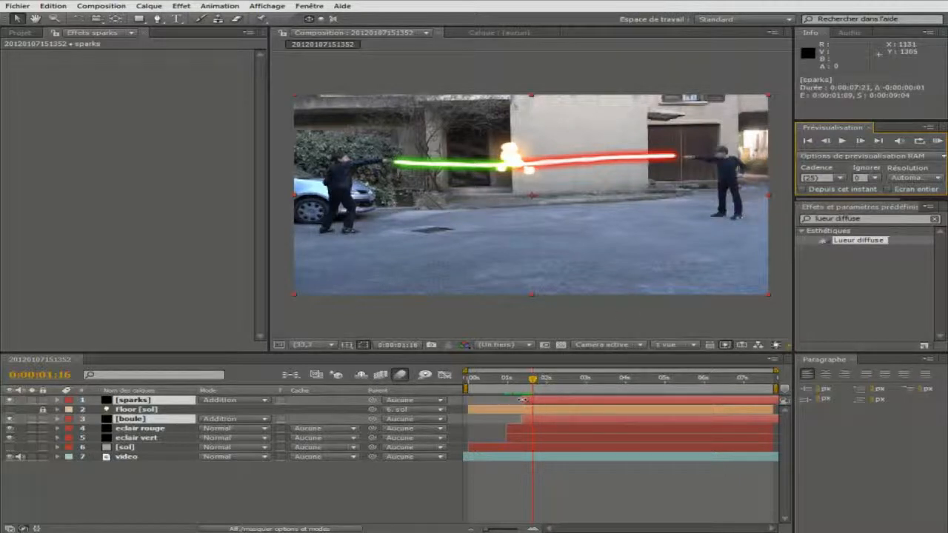
Step: Undo the last timing change of the sparks and boule layers
left_click_drag(532, 379, 523, 379)
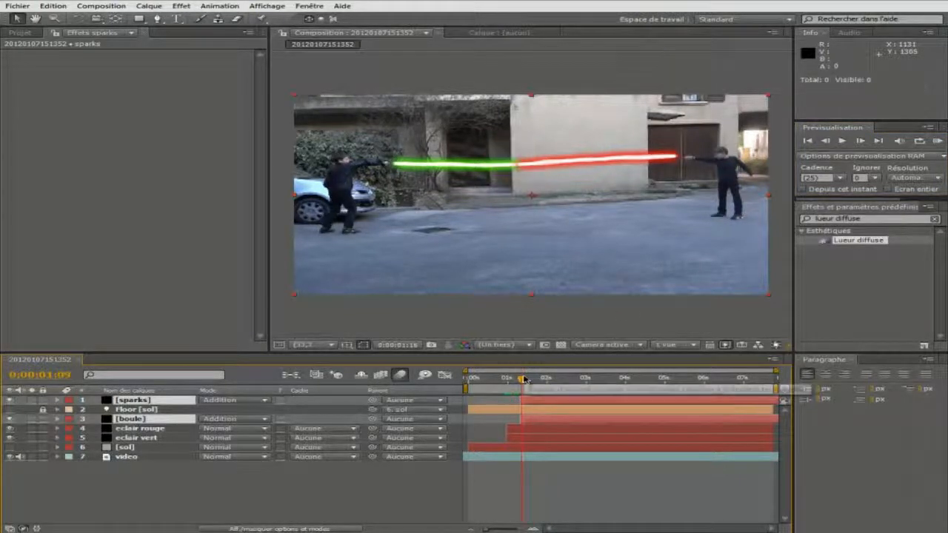
left_click(52, 5)
left_click(59, 28)
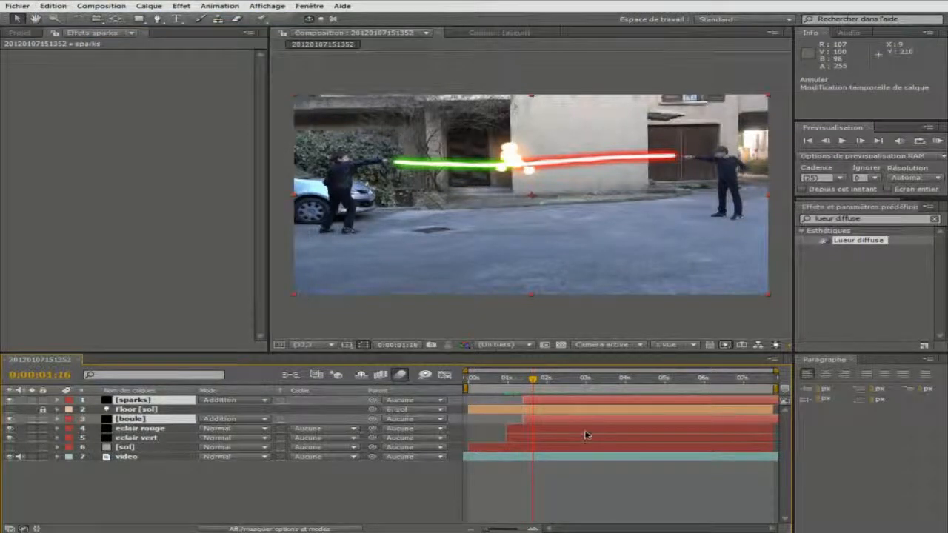
Step: Move the sparks and boule layers earlier so they start at 0:00:01:06, and check the frames up to 0:00:01:11
left_click_drag(532, 378, 523, 379)
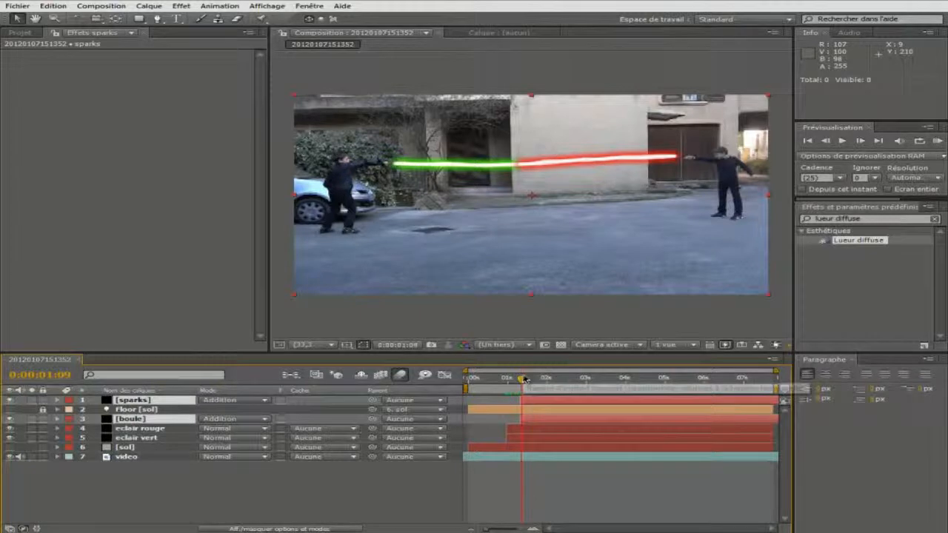
left_click_drag(524, 381, 519, 381)
left_click(859, 141)
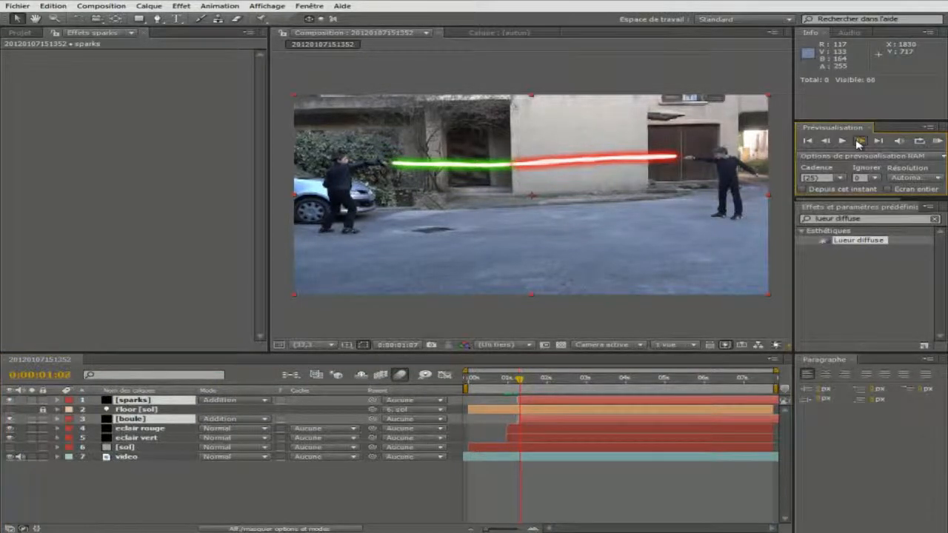
left_click(858, 143)
left_click(858, 143)
left_click(858, 143)
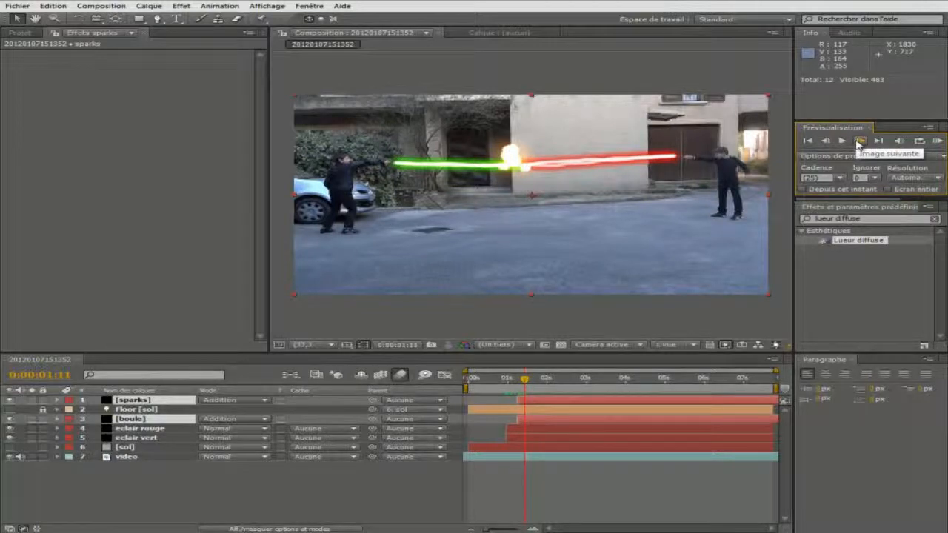
double_click(767, 195)
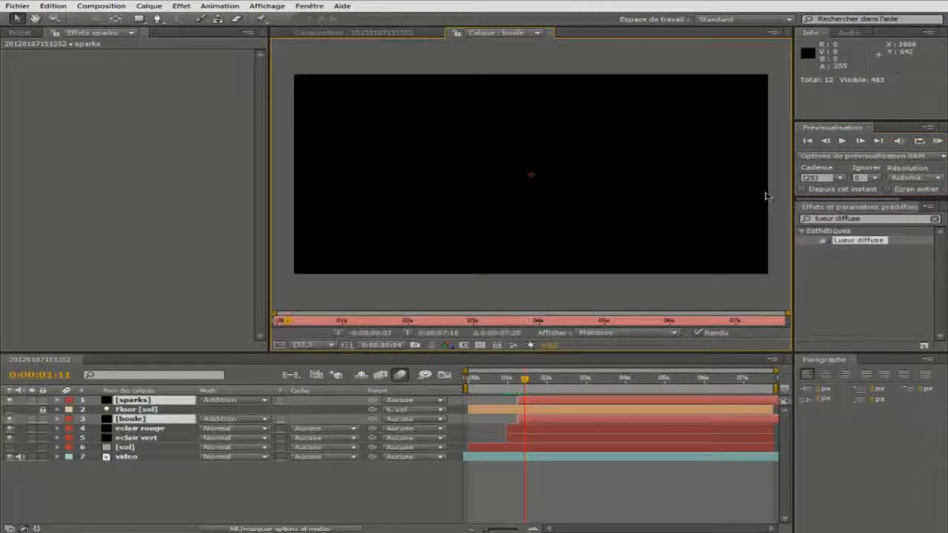
left_click(552, 33)
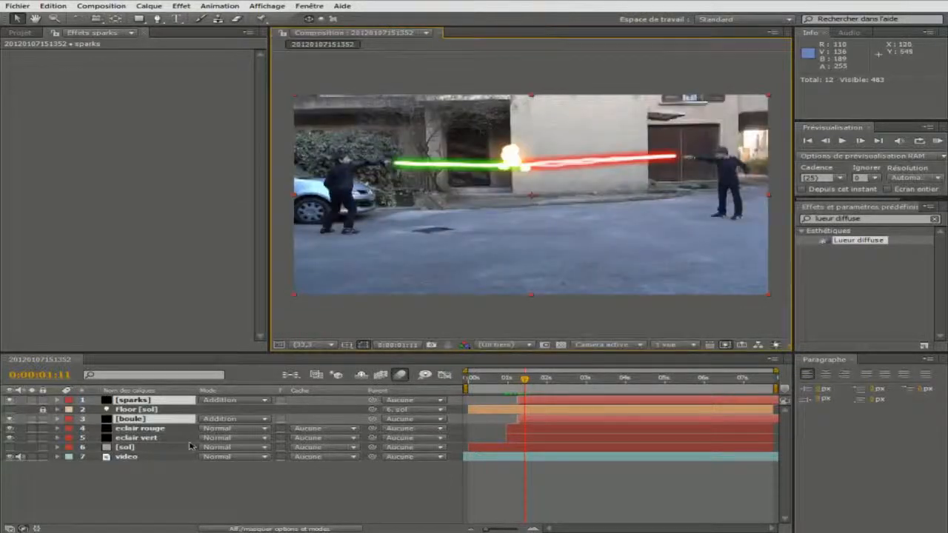
Step: Apply the Trapcode Particular effect to the sparks layer only and expand its parameters
left_click(182, 447)
left_click(142, 391)
left_click(141, 399)
left_click(182, 6)
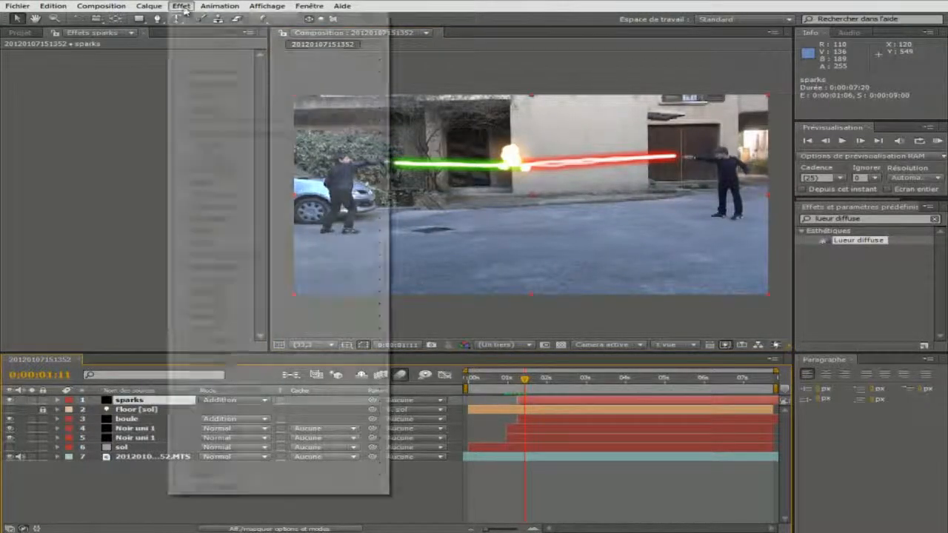
mouse_move(277, 468)
left_click(426, 475)
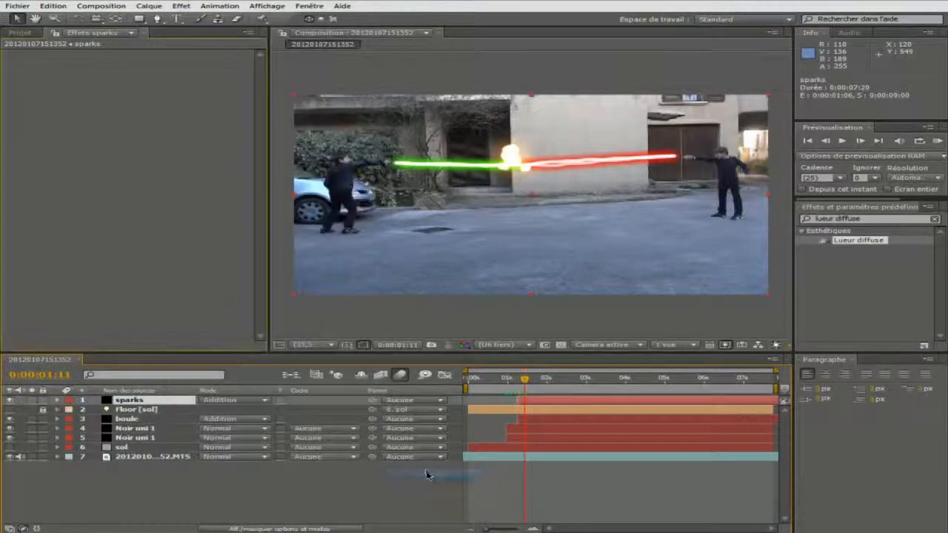
left_click(8, 55)
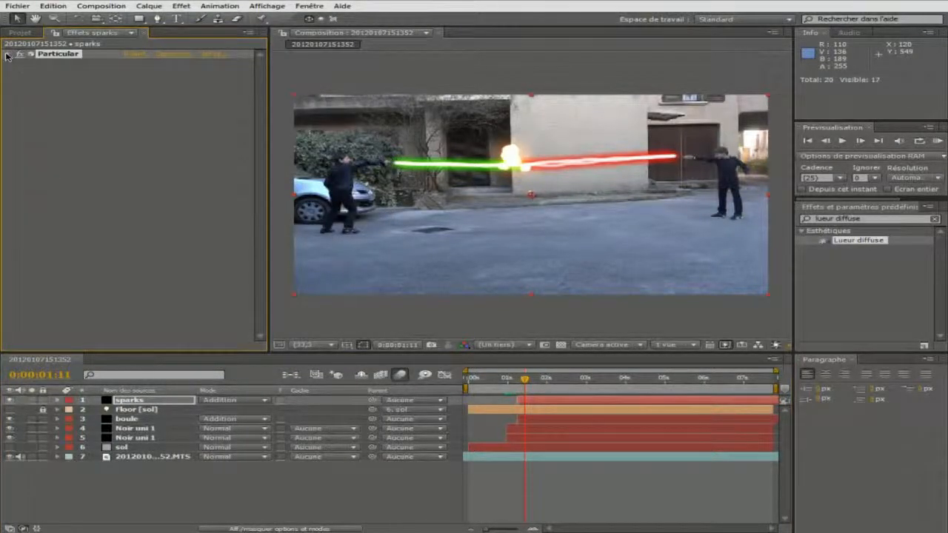
left_click(8, 54)
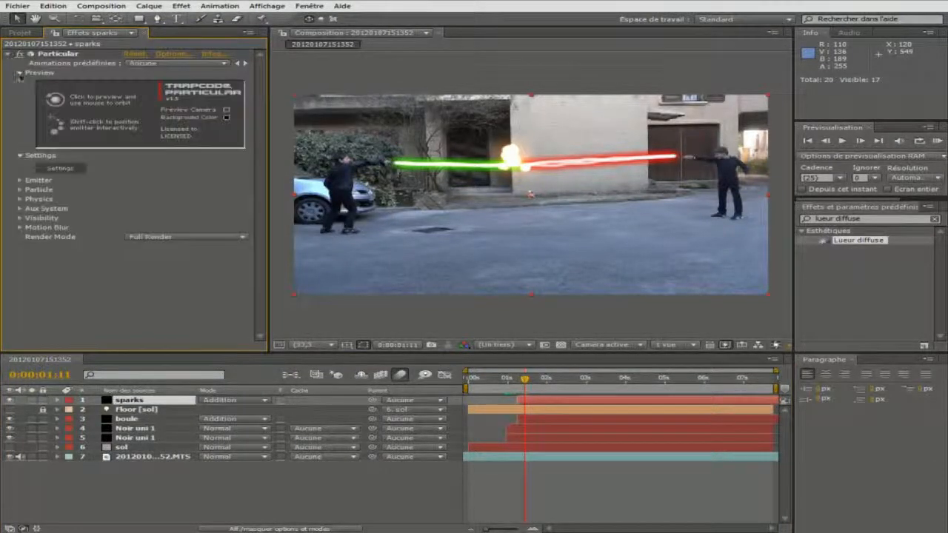
Step: Collapse Particular's Preview and Settings groups and set the Gravity value in its Physics group
left_click(21, 73)
left_click(20, 82)
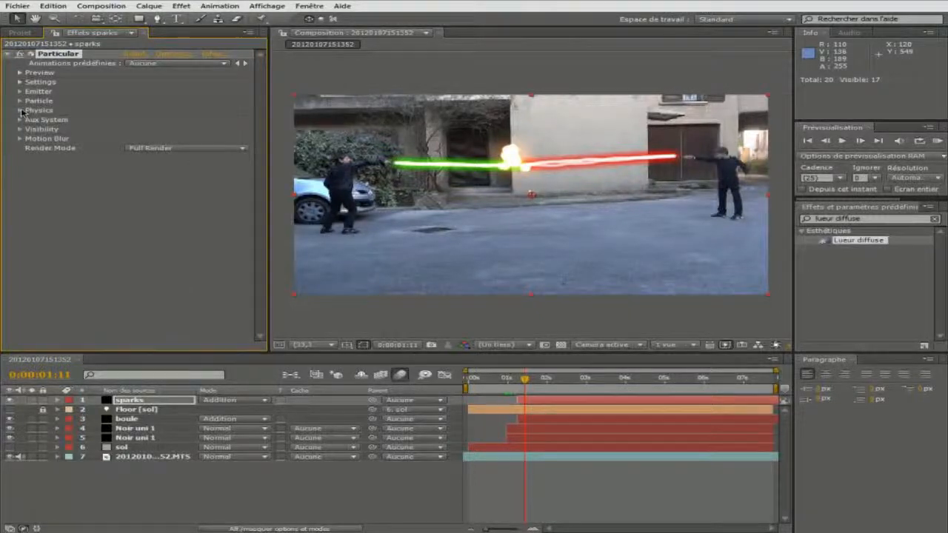
left_click(20, 110)
left_click(130, 73)
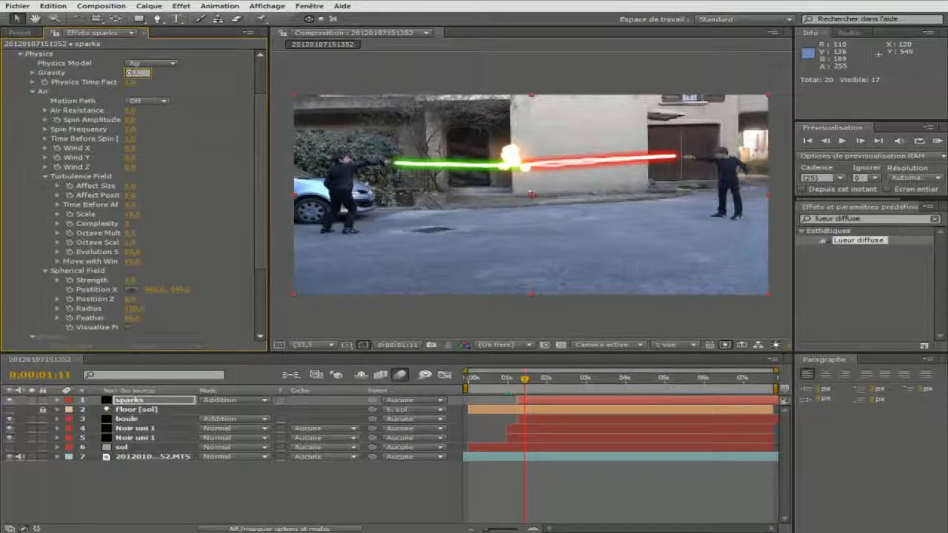
key("Return")
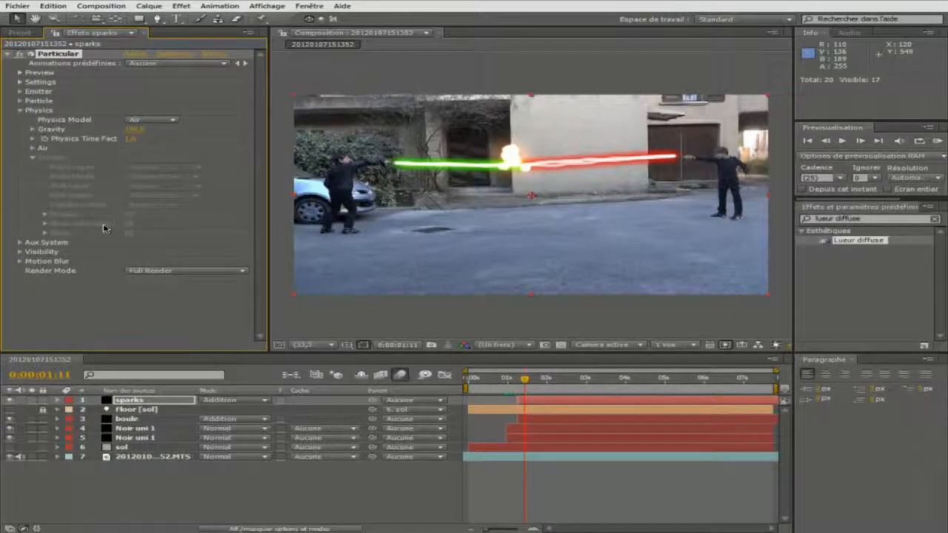
Step: Set the Physics Model to Bounce and choose the sol layer as the Floor Layer
left_click(152, 119)
left_click(168, 134)
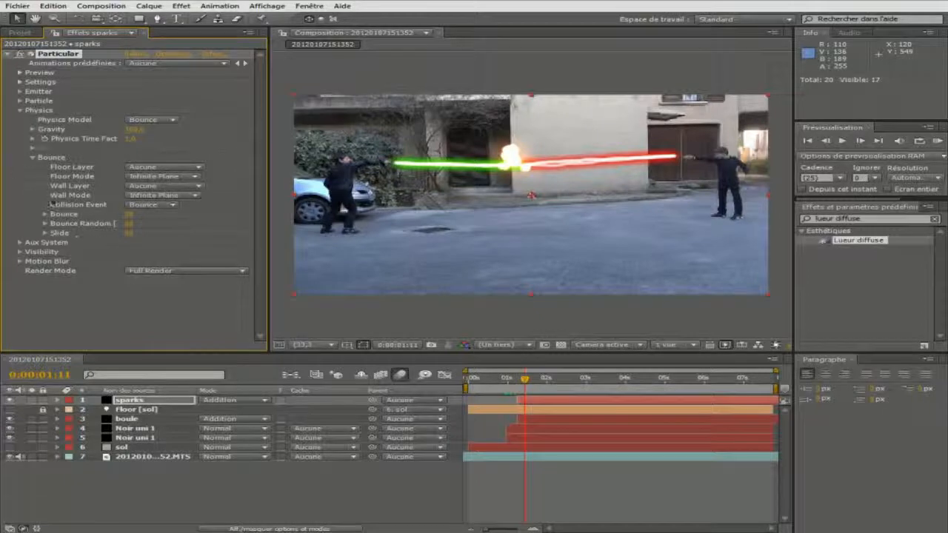
left_click(148, 167)
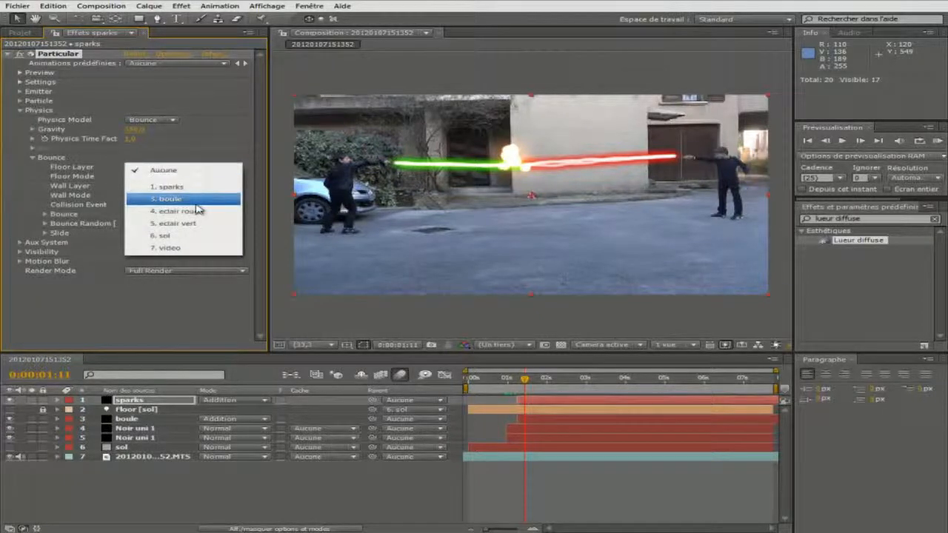
left_click(172, 235)
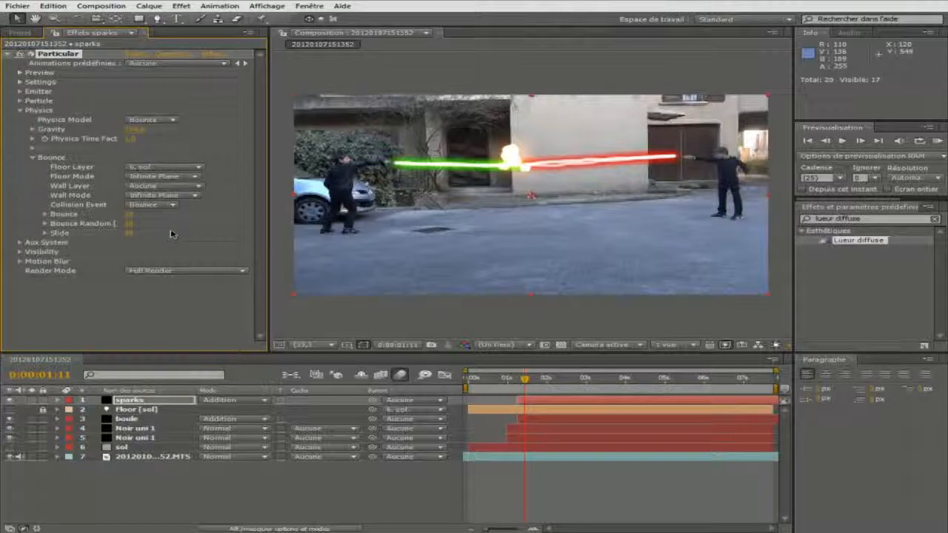
Step: Set the emitter's Velocity to 770 for the sparks particles
left_click(20, 73)
left_click(20, 72)
left_click(20, 91)
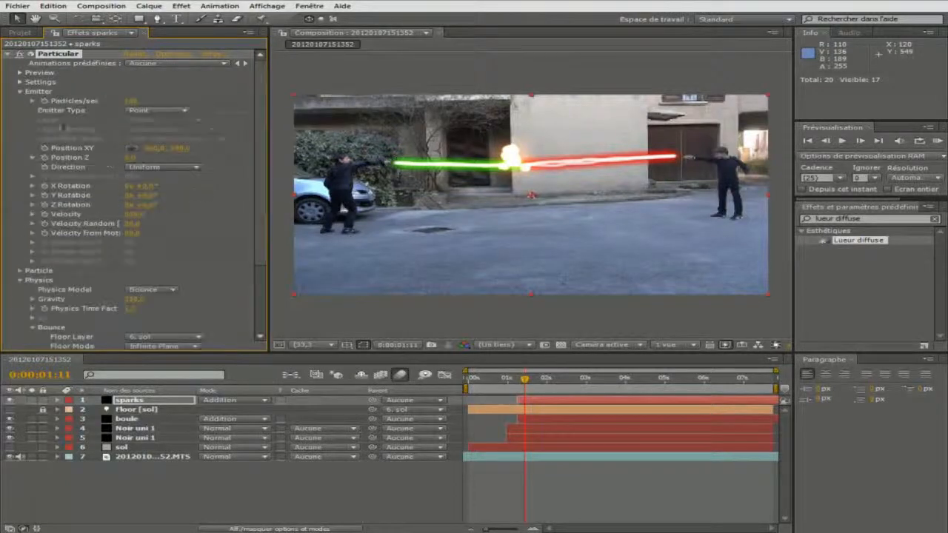
left_click(135, 214)
type("770")
key("Return")
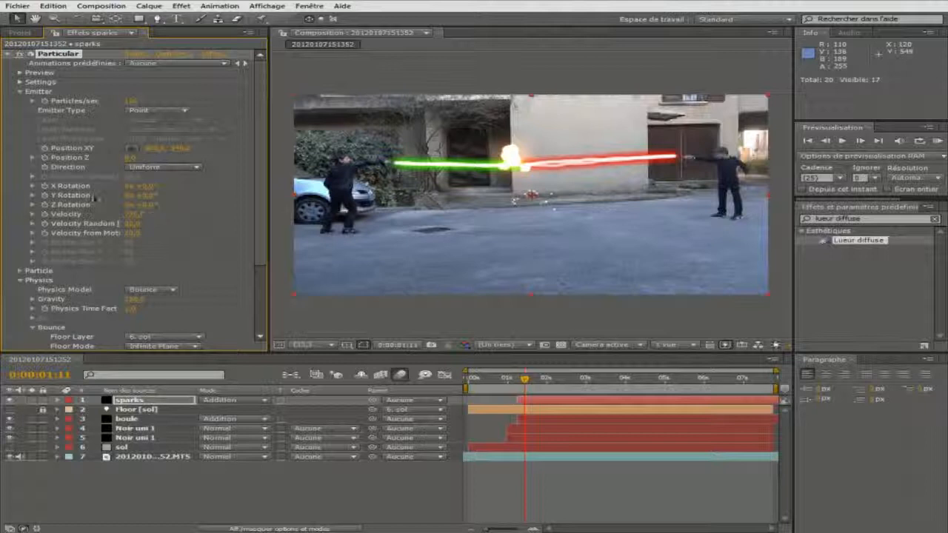
Step: Set the Life of the sparks particles to 1.5 seconds
left_click(21, 271)
scroll(29, 267, "down", 5)
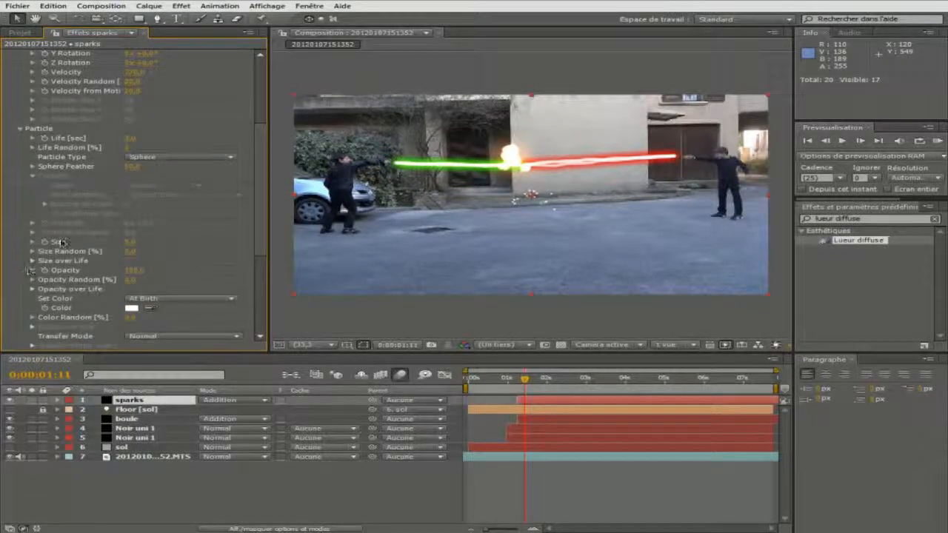
left_click(132, 138)
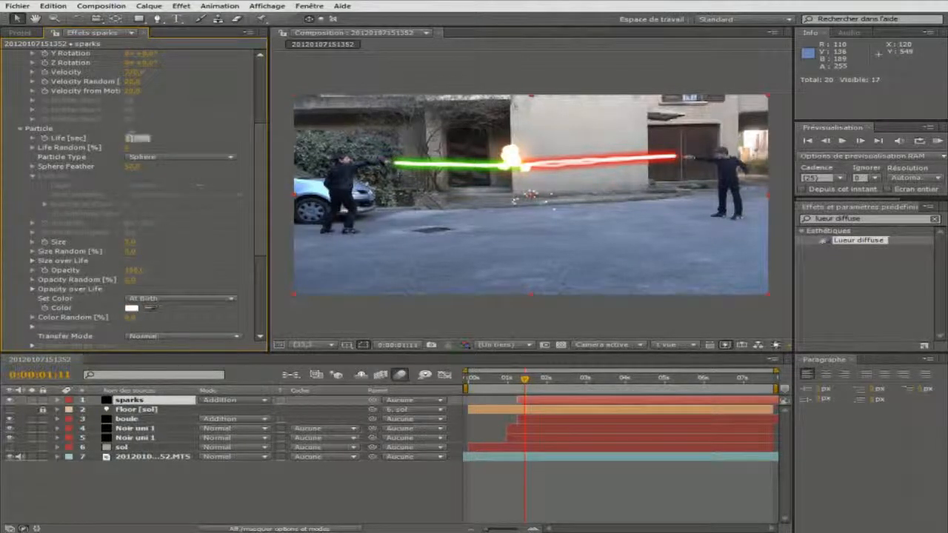
type("1")
key("Return")
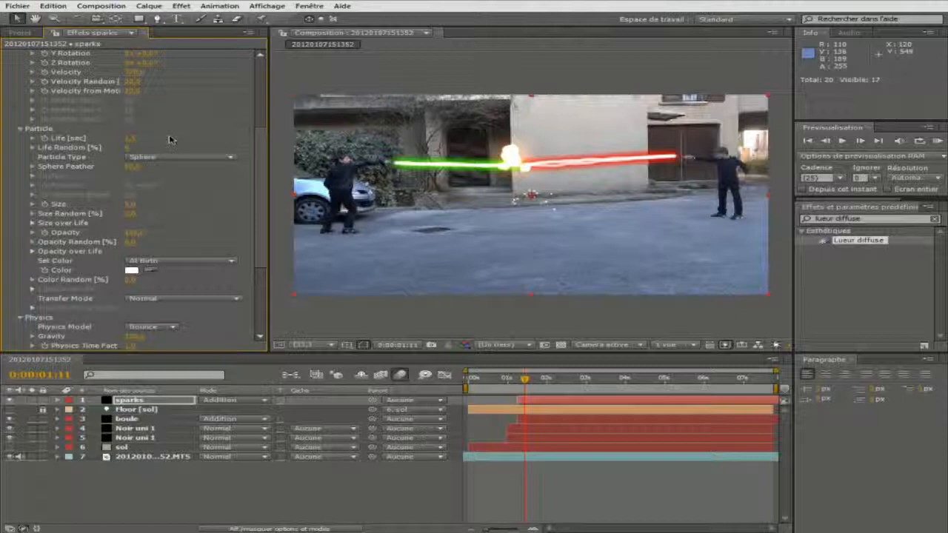
Step: Show the layer switches and enable motion blur on the sparks layer
left_click(292, 525)
left_click(260, 402)
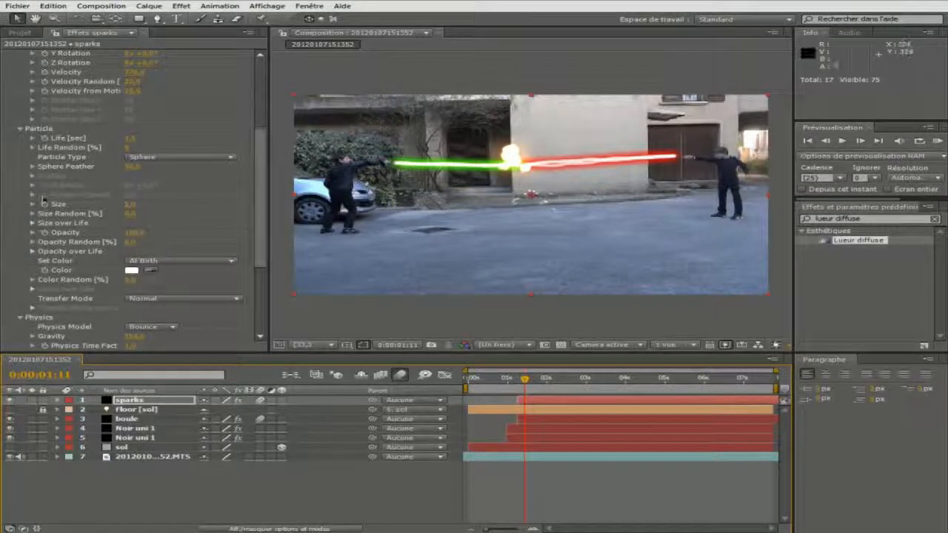
Step: Draw descending Size over Life and Opacity over Life curves so the sparks shrink and fade from birth to death
left_click(32, 251)
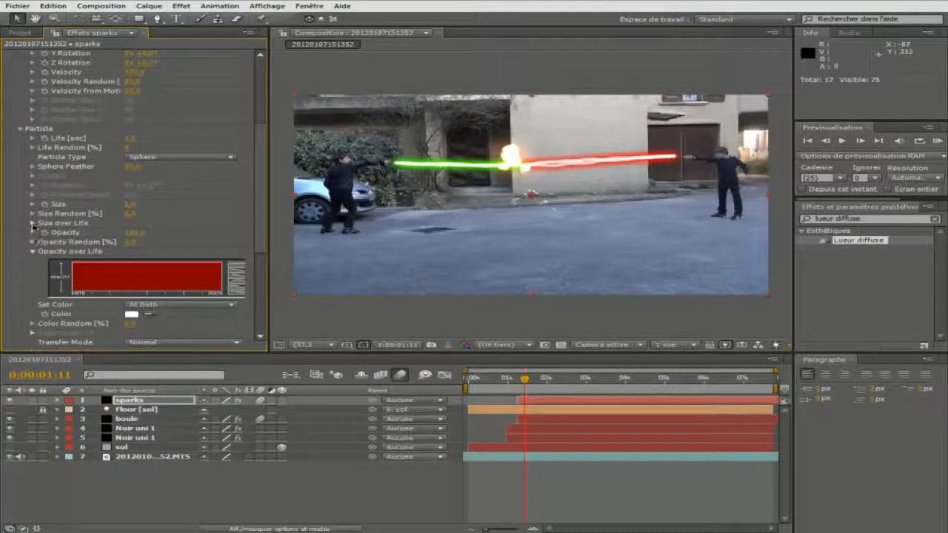
left_click(32, 223)
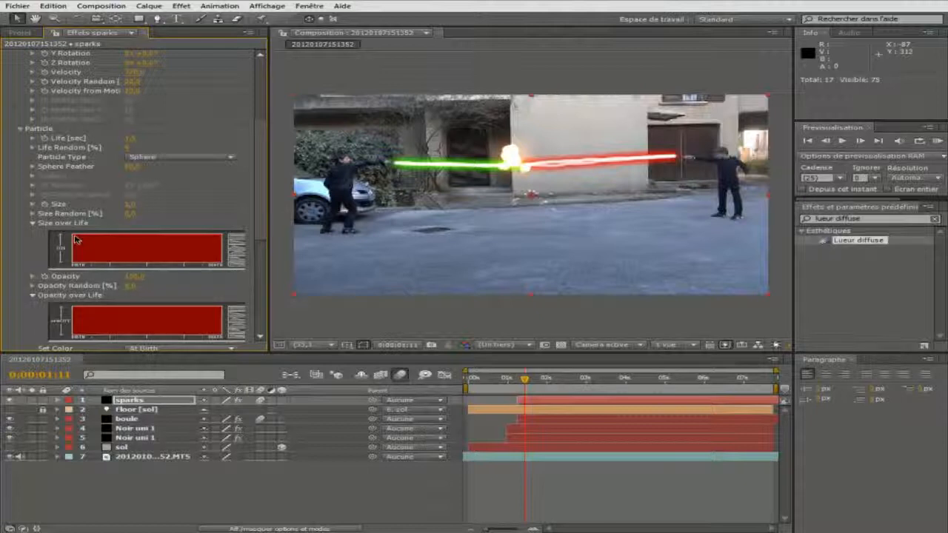
left_click_drag(82, 239, 219, 261)
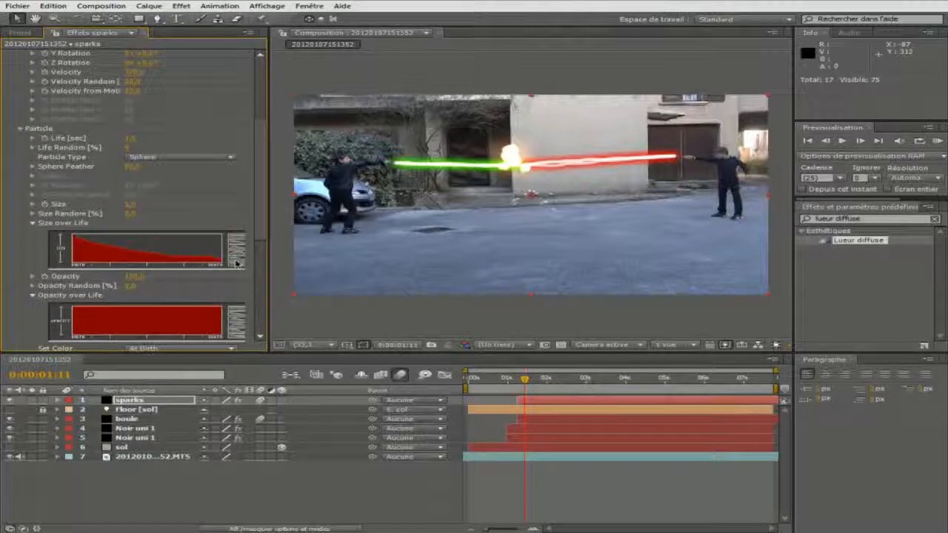
left_click_drag(77, 312, 239, 335)
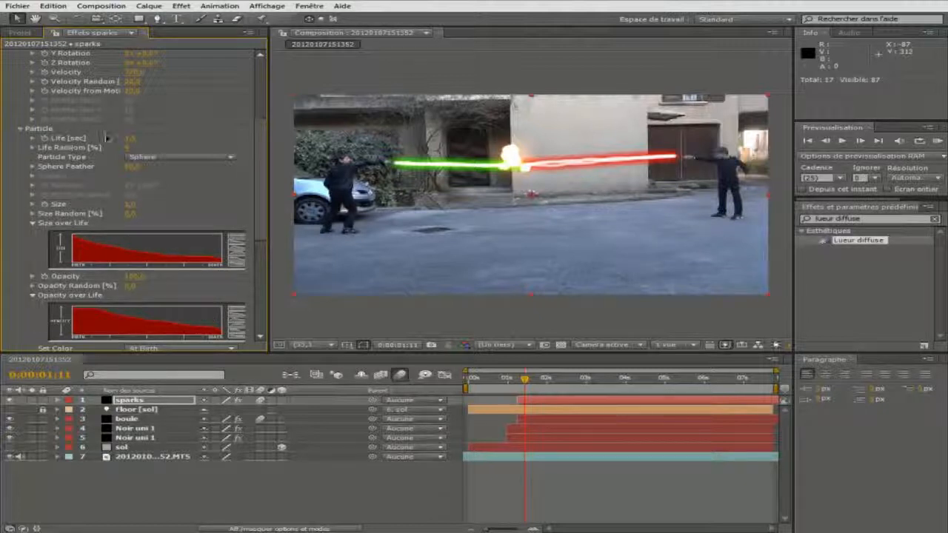
Step: Set the Size Random of the sparks particles to 100%
left_click(132, 215)
type("0")
key("Return")
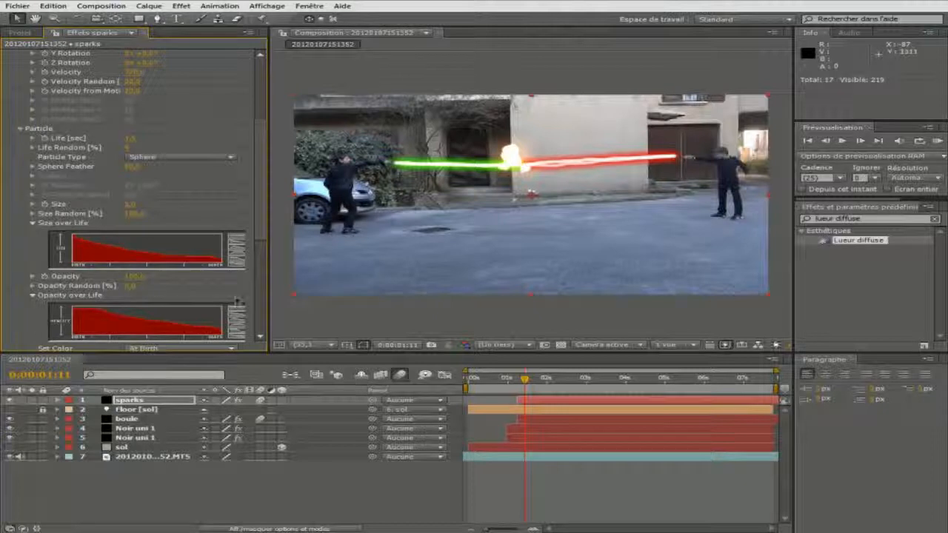
Step: Try the Glow Sphere (No DOF) particle type for the sparks particles
left_click(156, 158)
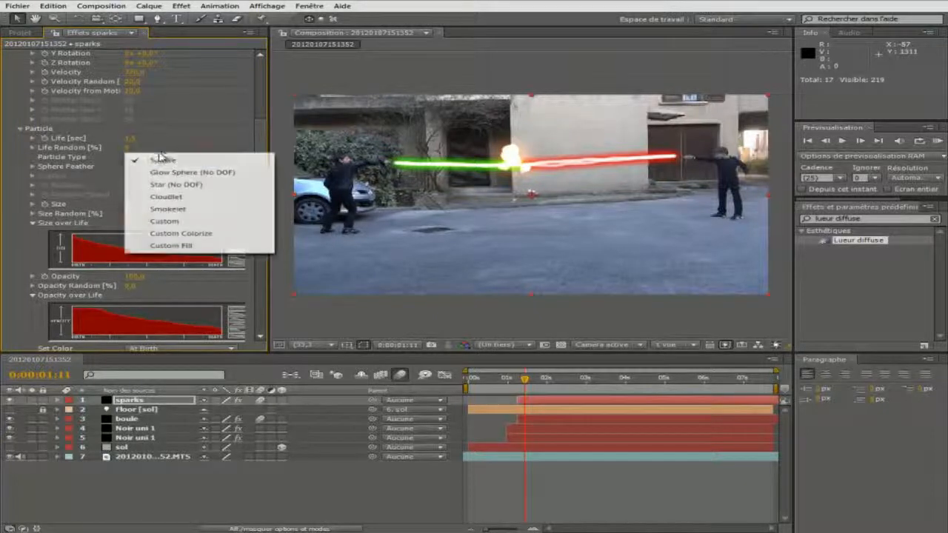
left_click(200, 173)
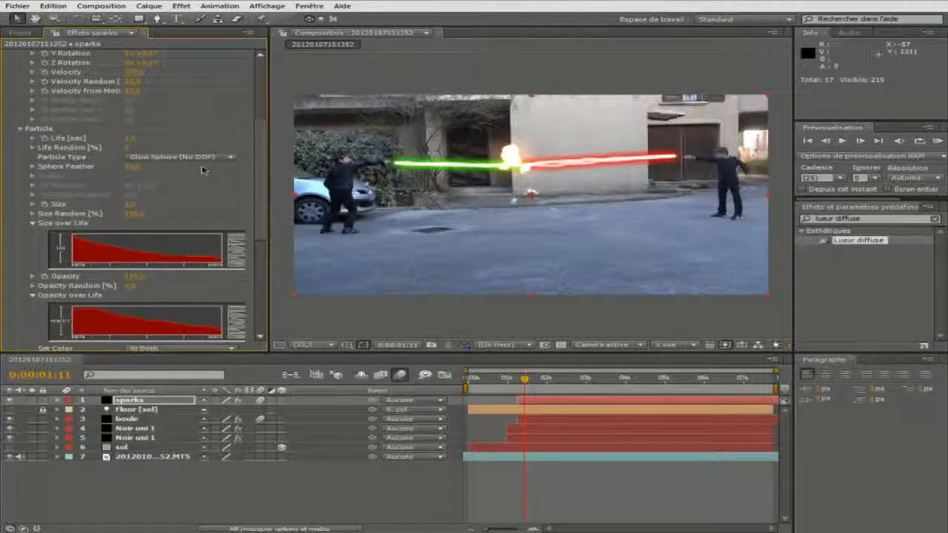
Step: Apply the Lueur diffuse glow effect to the sparks layer and set its Couleurs option to A et B
left_click_drag(856, 241, 15, 69)
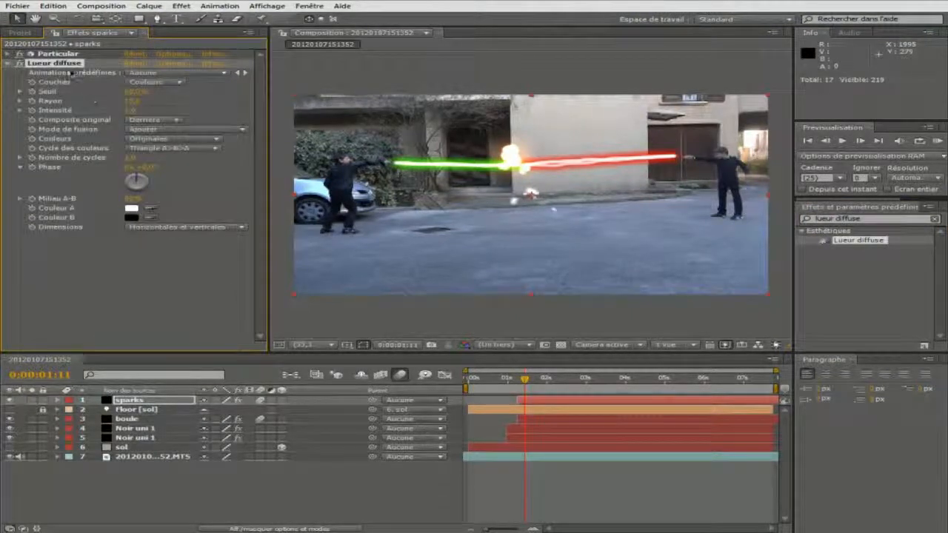
left_click(132, 139)
left_click(132, 151)
Step: Set the sparks glow's Couleur A to orange FF6600
left_click(131, 208)
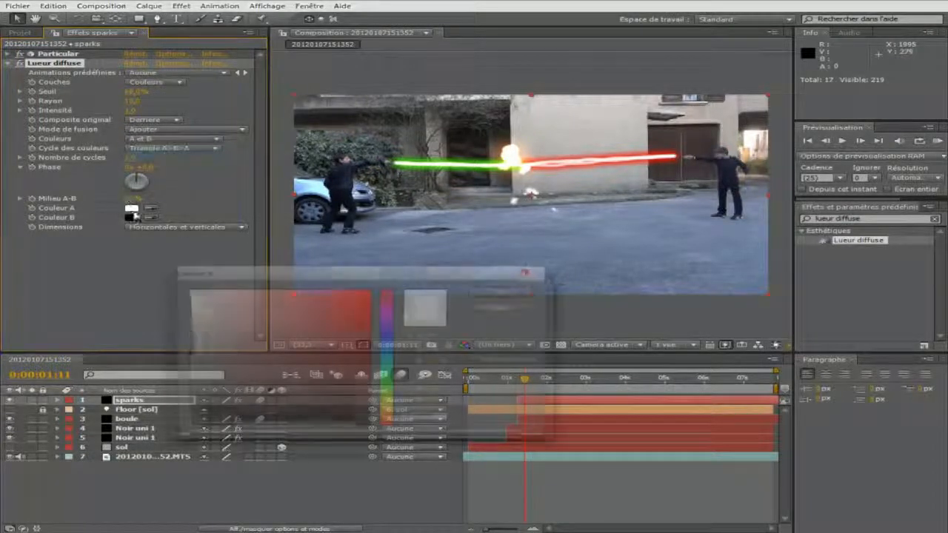
left_click_drag(447, 421, 396, 422)
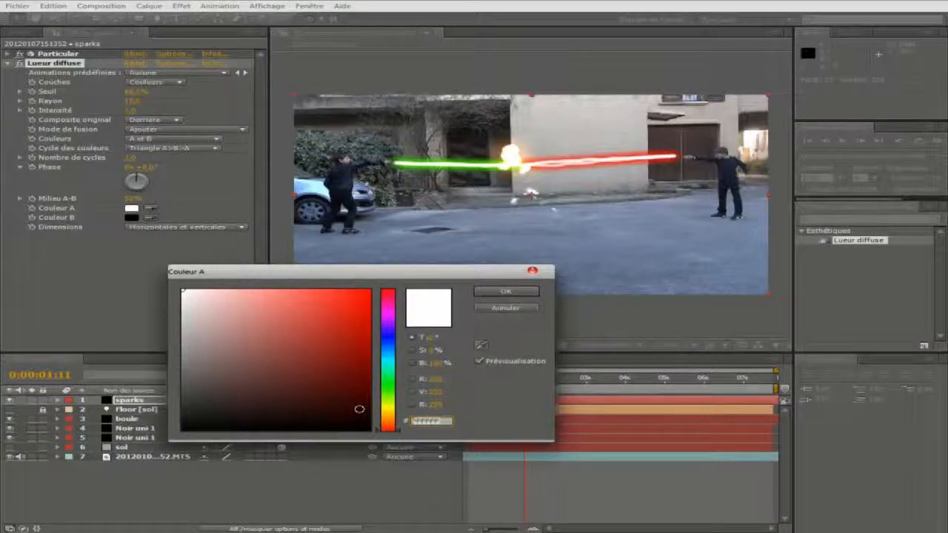
type("FF6")
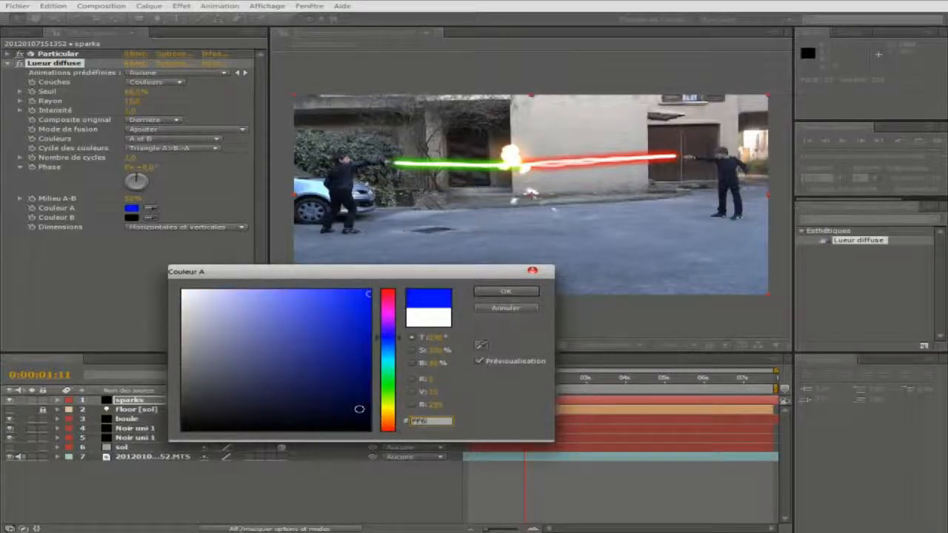
type("600")
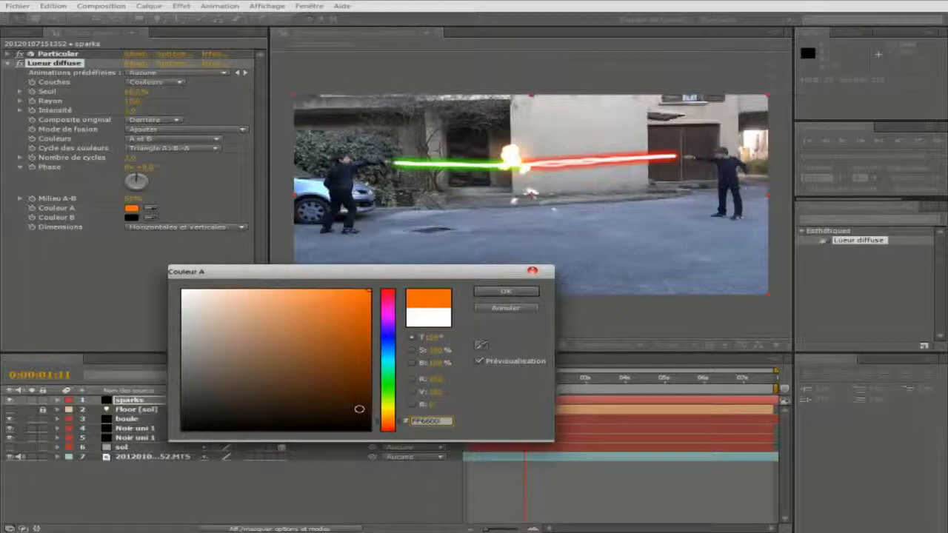
left_click(506, 292)
Step: Set the sparks glow's Couleur B to orange FF6600 and duplicate the glow effect on the layer
left_click(132, 218)
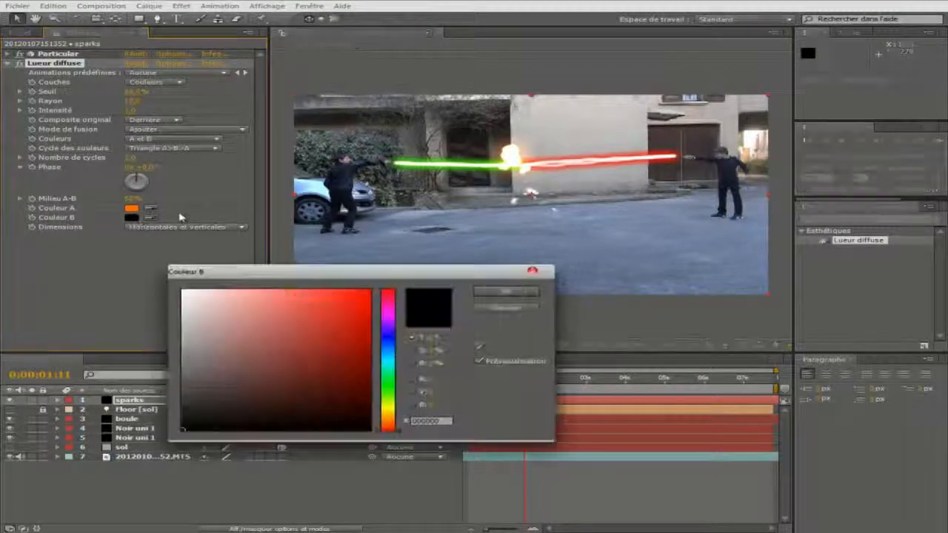
type("FF66")
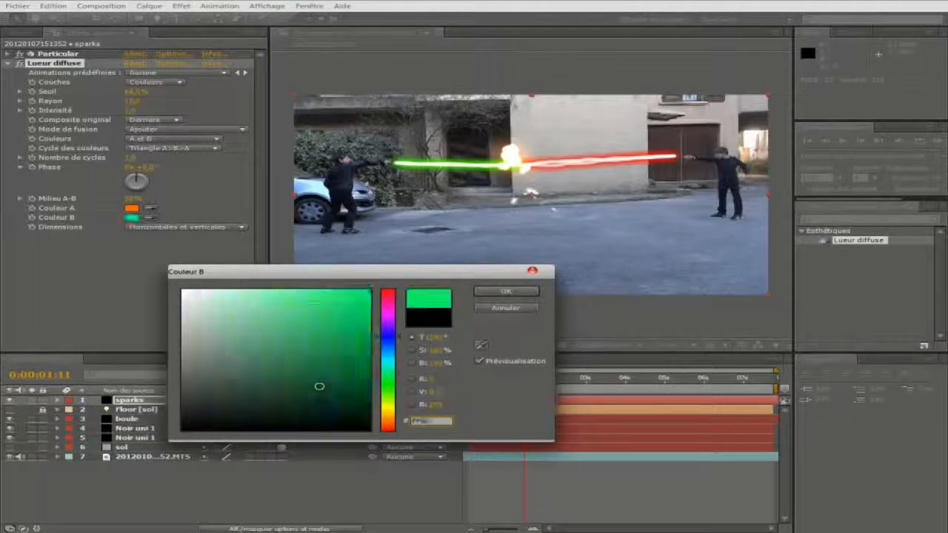
type("C00")
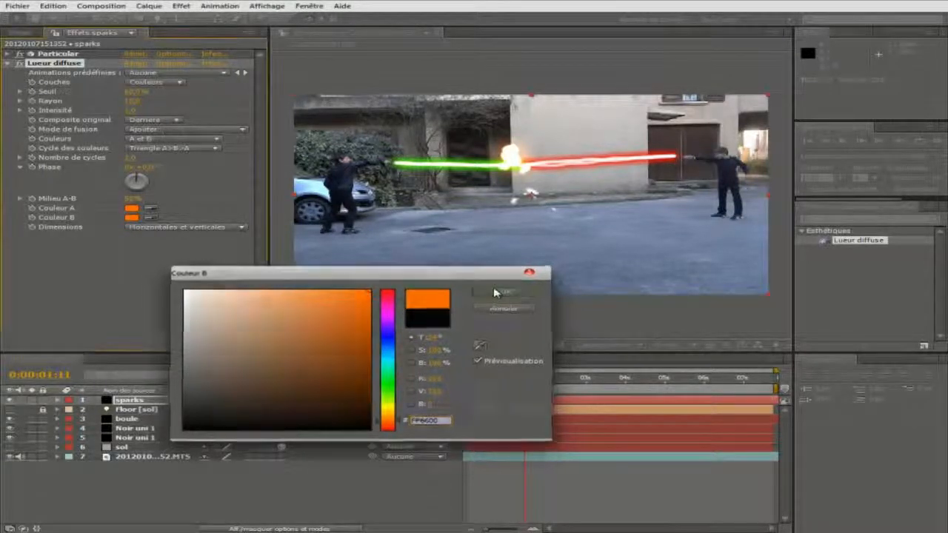
left_click(495, 291)
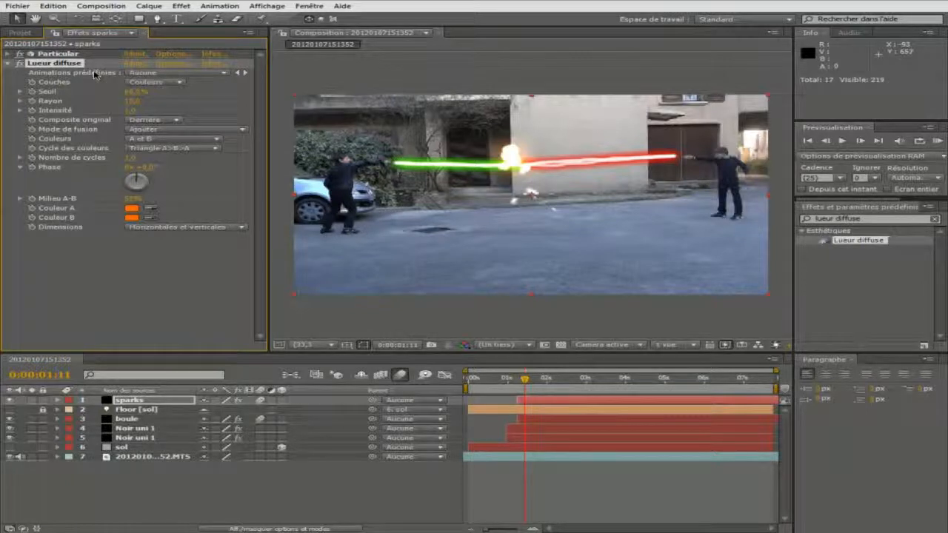
key("ctrl+d")
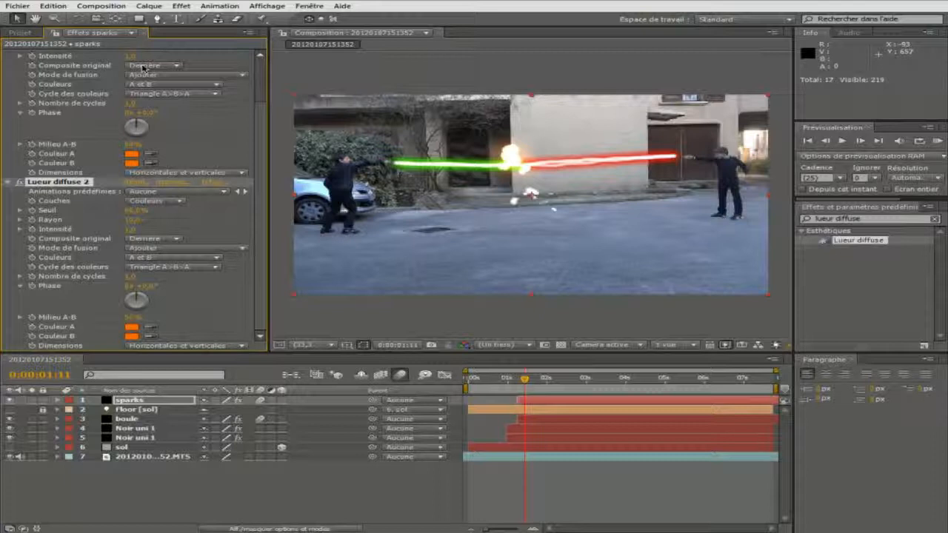
Step: Set the Particle Type of the sparks layer's Particular effect to Sphere
scroll(141, 68, "up", 2)
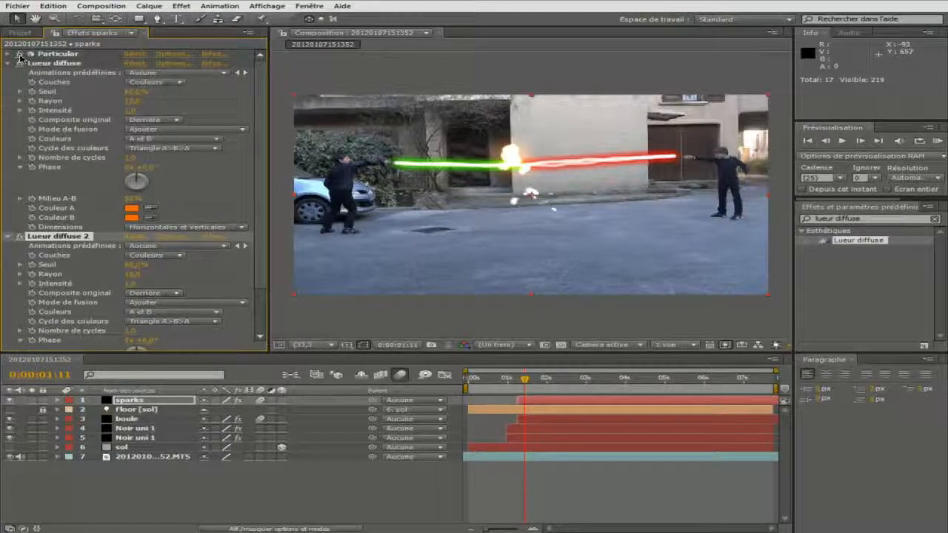
left_click(9, 54)
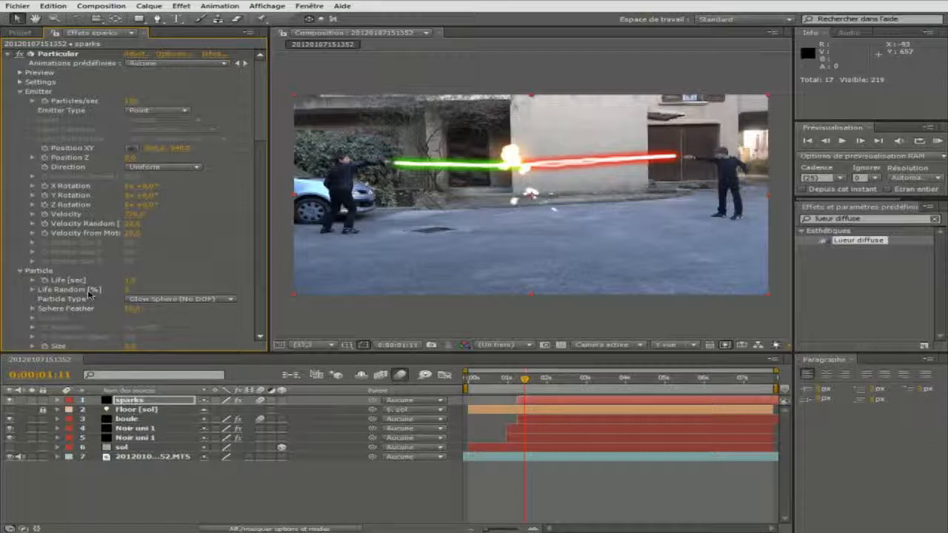
left_click(141, 302)
left_click(151, 289)
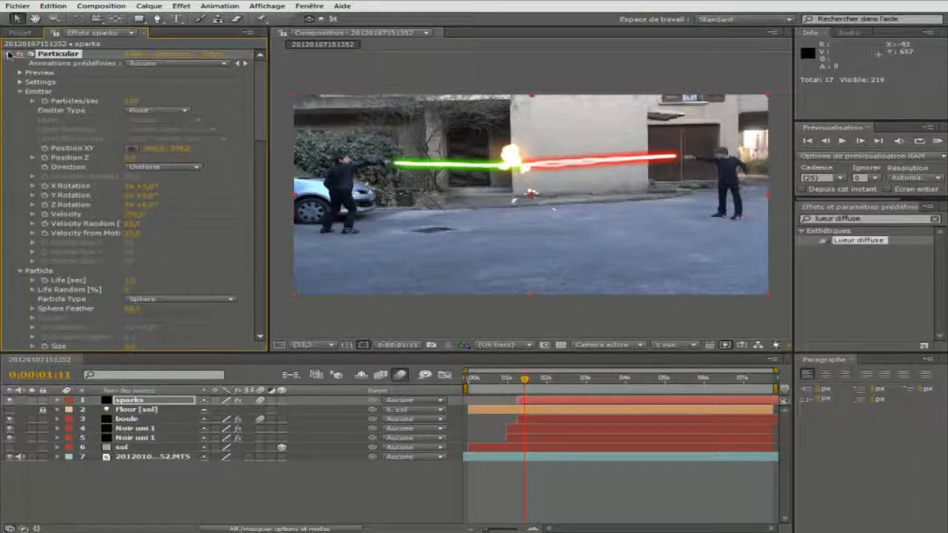
Step: Clear the Lueur diffuse search term from the effects and presets list
left_click(851, 219)
left_click_drag(851, 220, 806, 220)
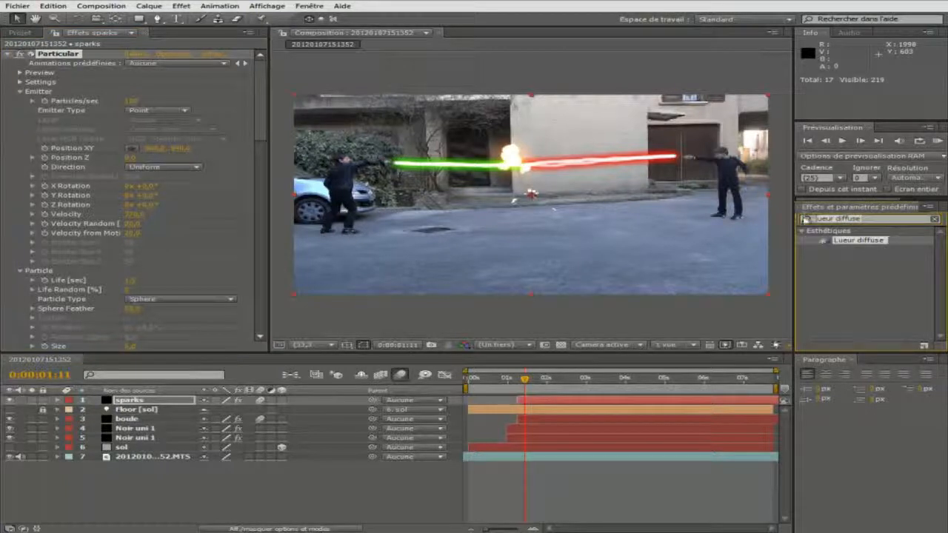
type("te")
key("BackSpace")
key("BackSpace")
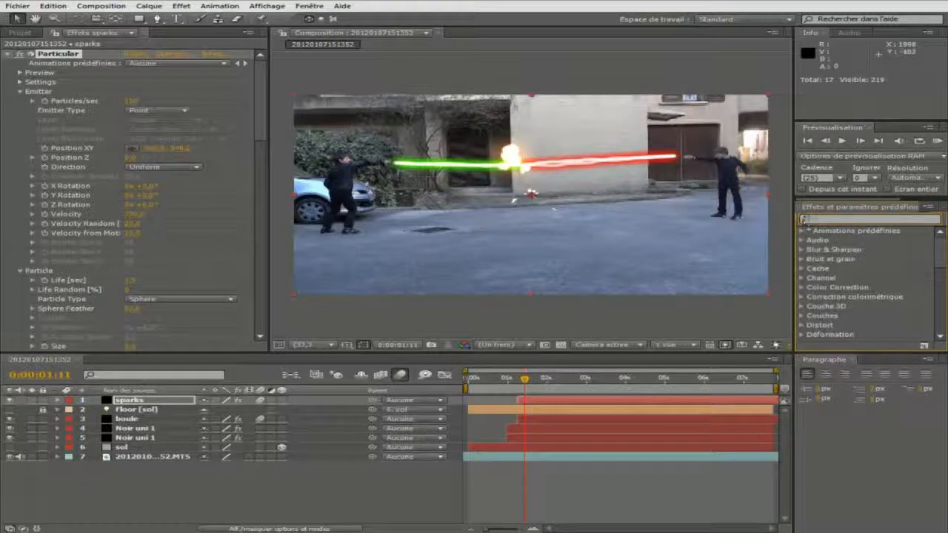
Step: Create a new black composition-sized solid layer named shoc
left_click(16, 6)
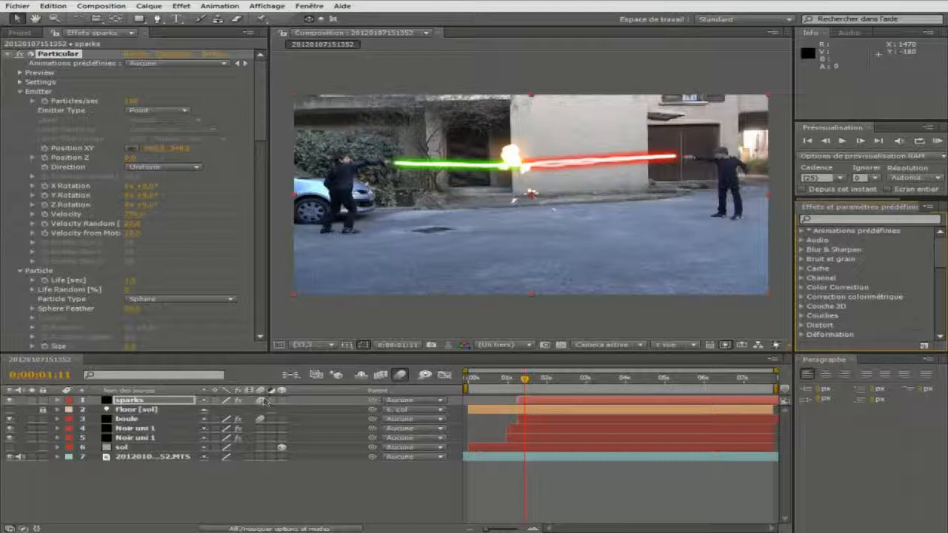
left_click(148, 7)
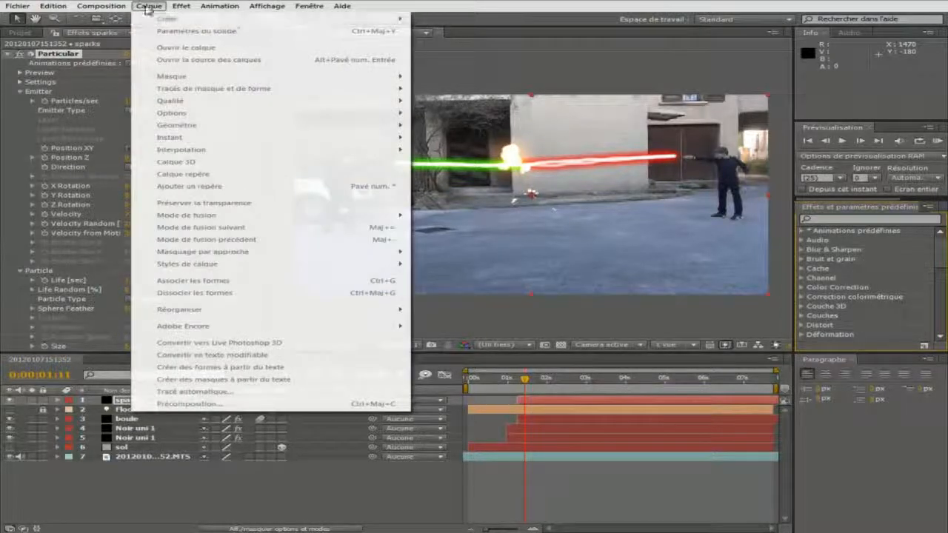
left_click(148, 7)
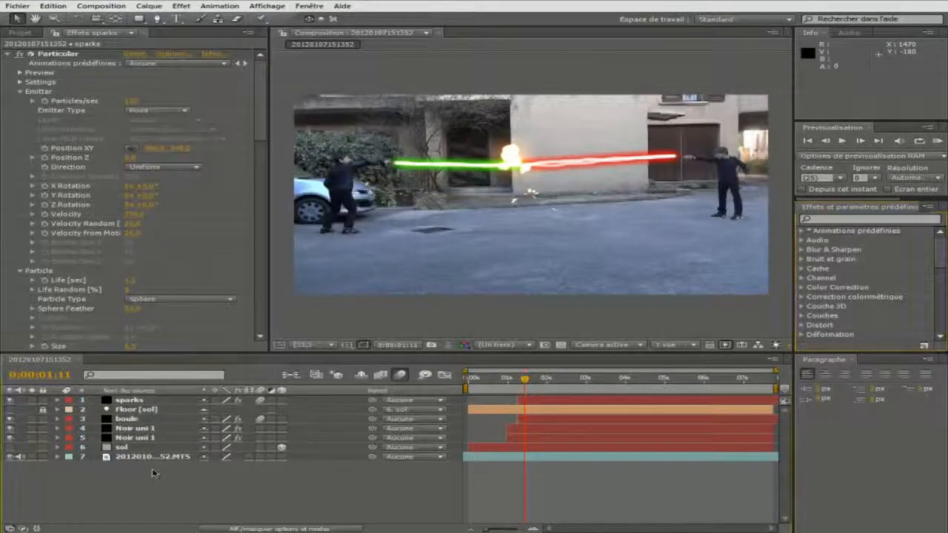
left_click(148, 7)
mouse_move(296, 20)
left_click(482, 32)
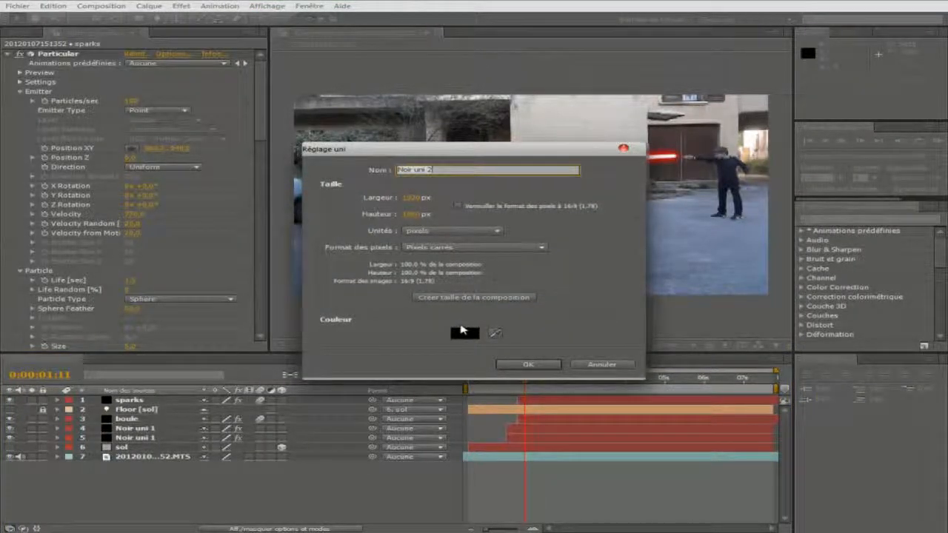
type("N")
left_click(529, 364)
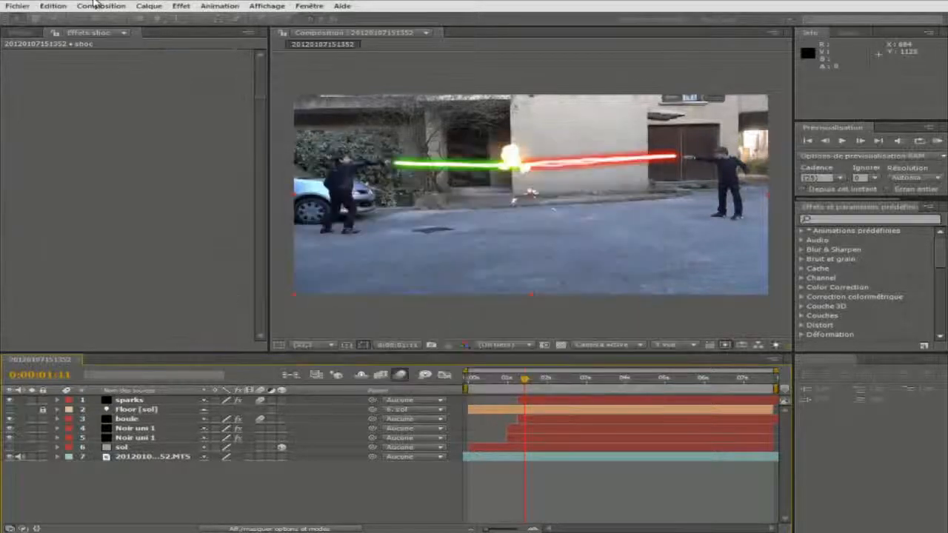
Step: Apply Trapcode Particular to the shoc layer and collapse its Preview and Settings groups
left_click(181, 6)
mouse_move(322, 464)
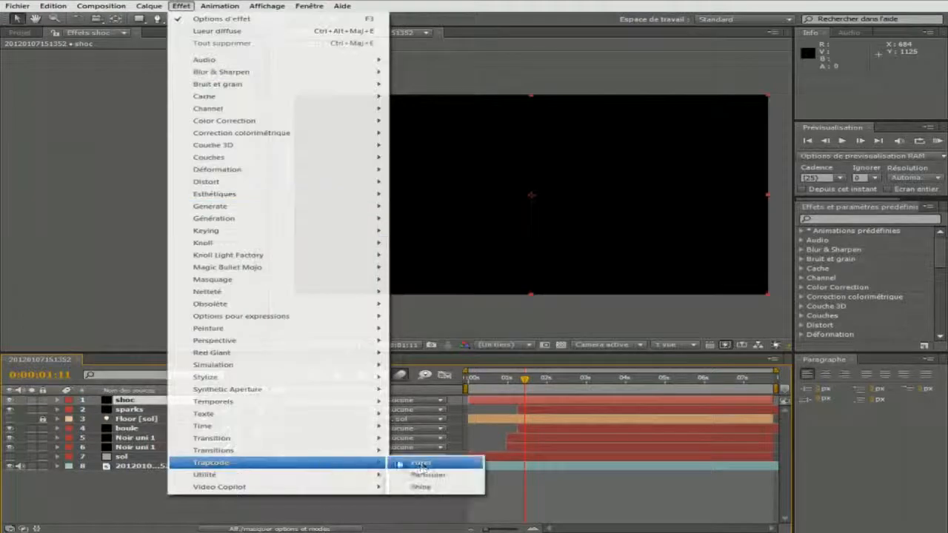
left_click(428, 475)
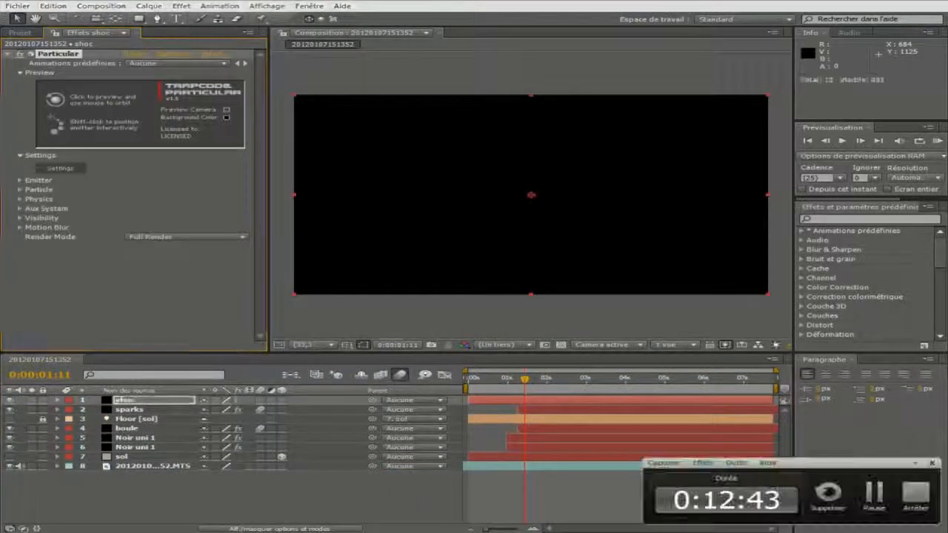
left_click(20, 74)
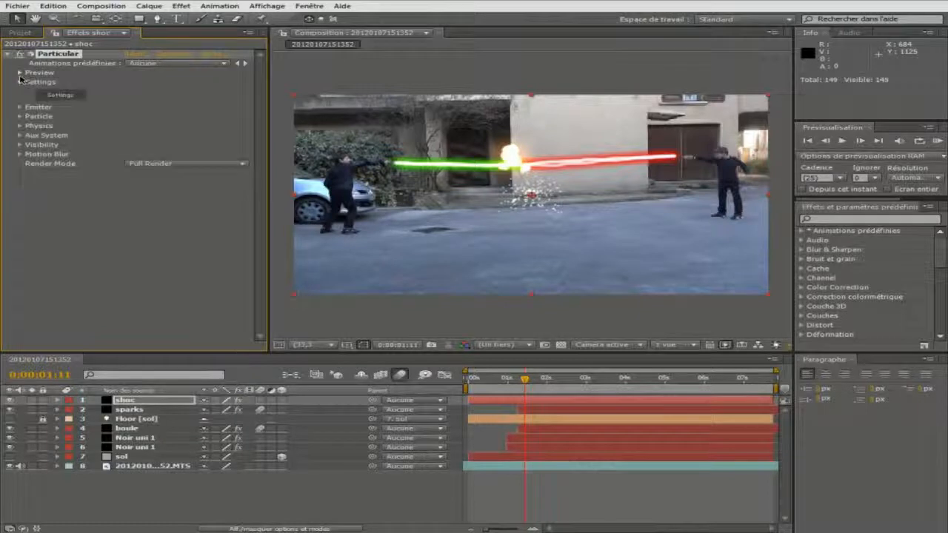
left_click(21, 82)
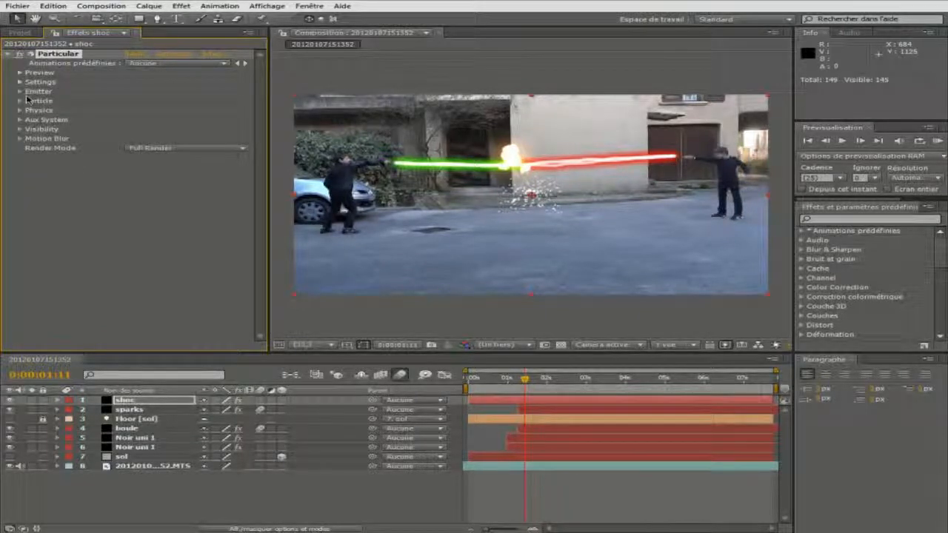
Step: Set the shoc emitter's type to Sphere and its direction to Outwards
left_click(20, 91)
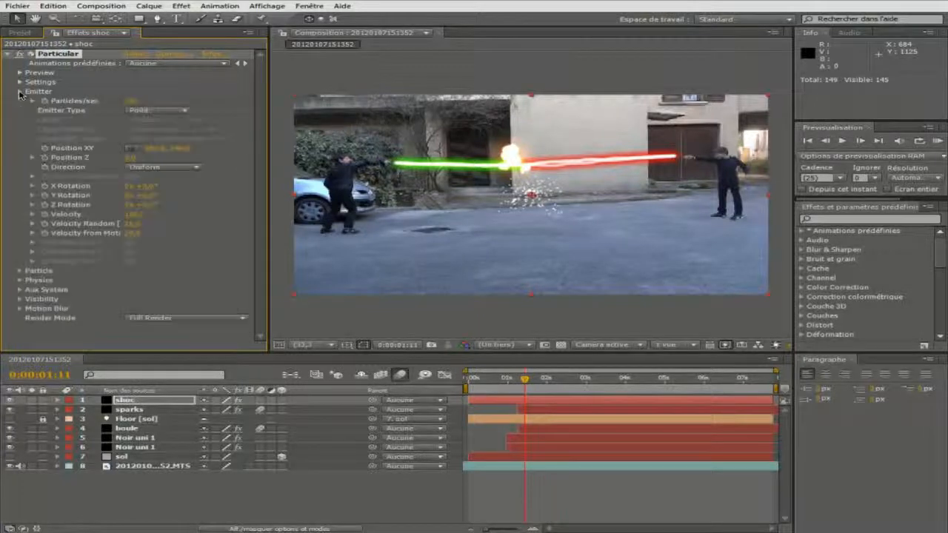
left_click(141, 111)
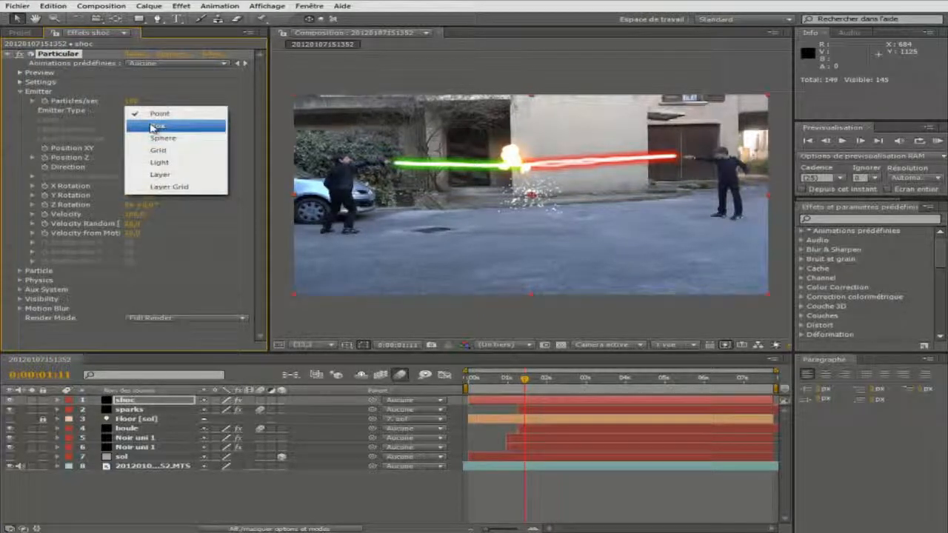
left_click(160, 138)
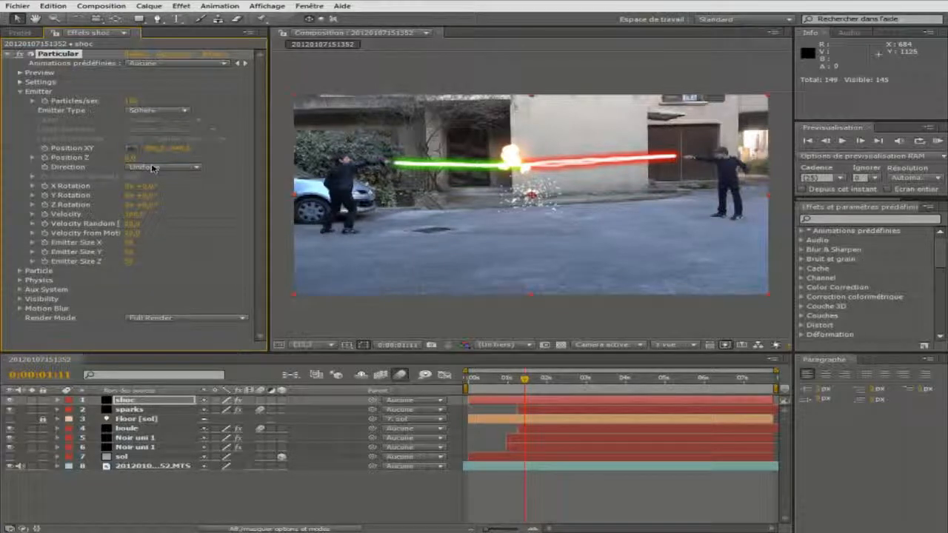
left_click(152, 167)
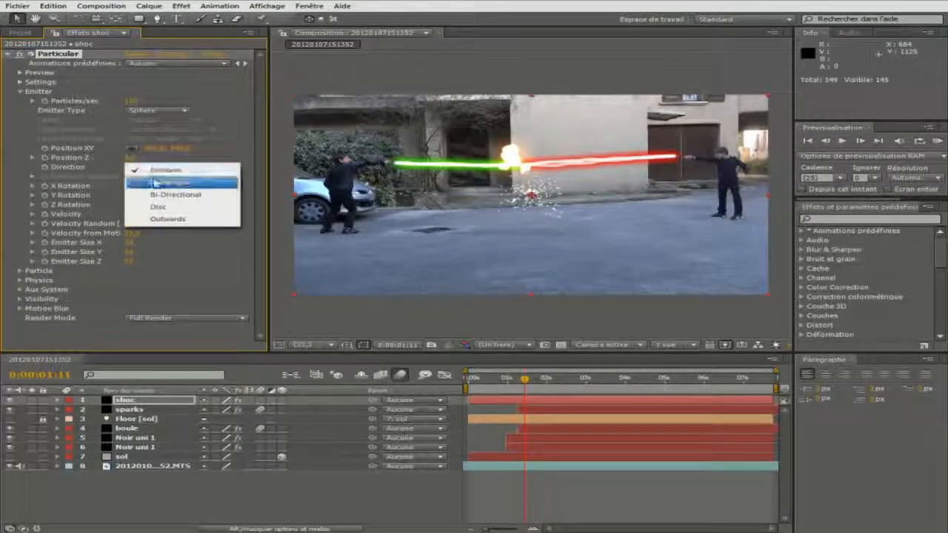
left_click(175, 219)
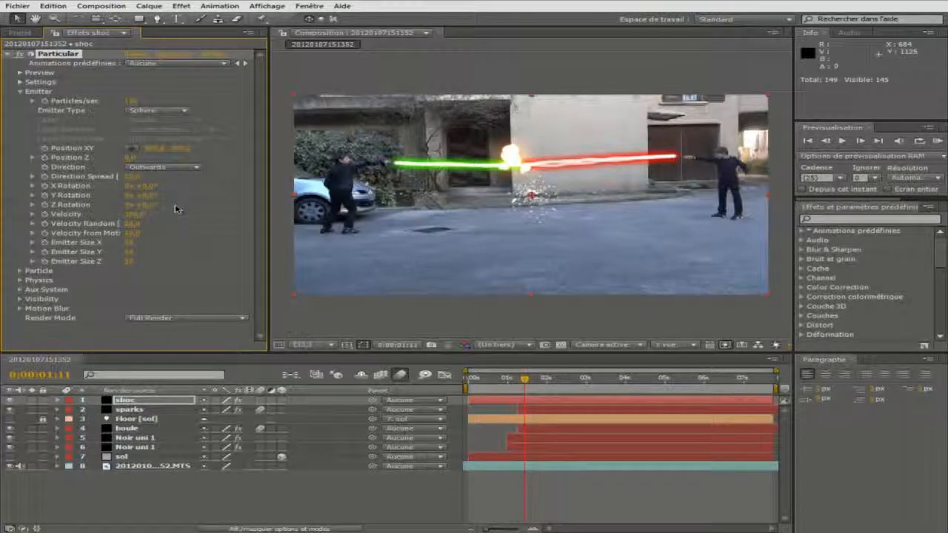
Step: Set the Physics Model of the shoc particles to Bounce
left_click(20, 280)
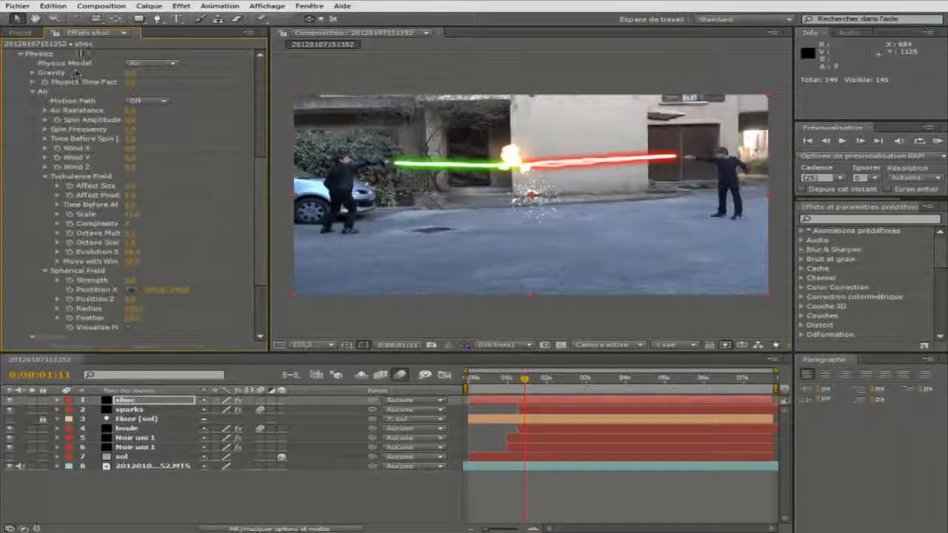
left_click(134, 68)
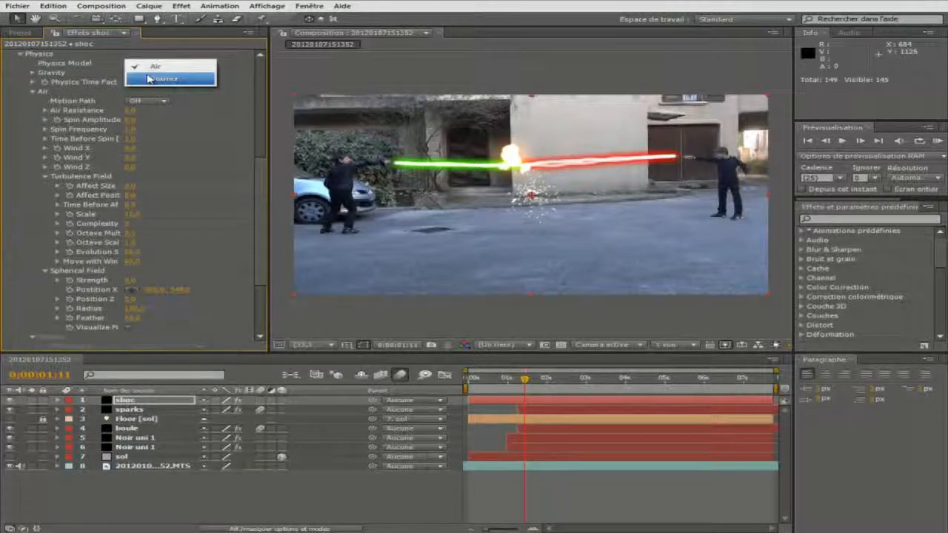
left_click(147, 77)
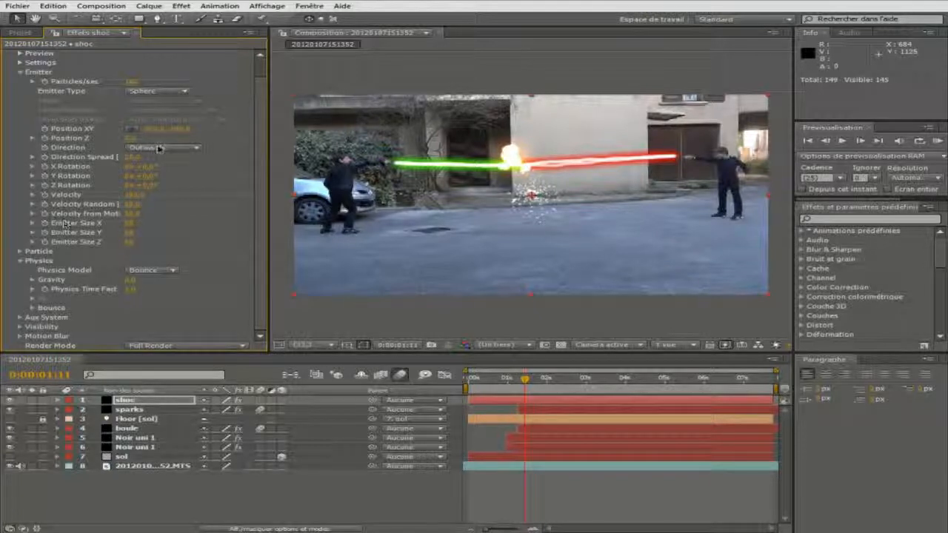
Step: Set the shoc particles' bounce floor layer to 7. sol and their collision event to Kill
left_click(33, 309)
left_click(158, 283)
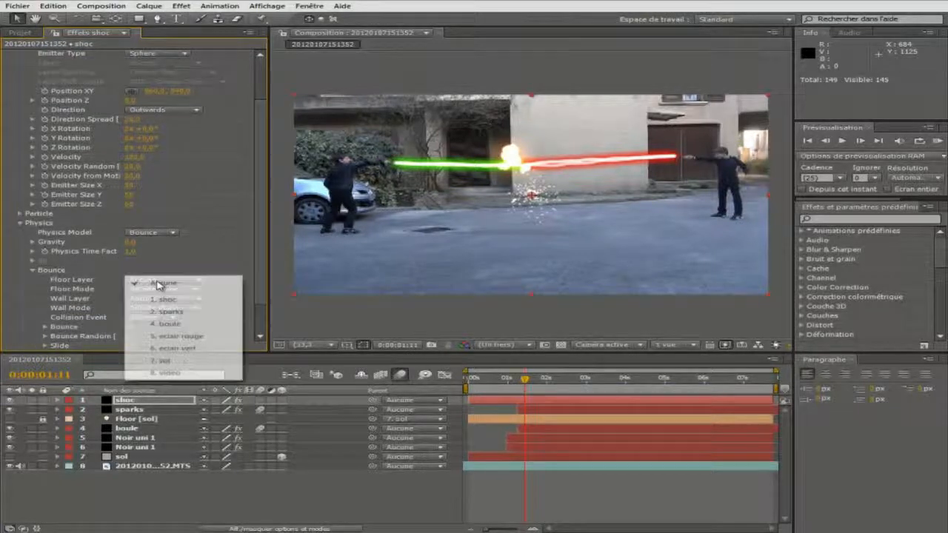
left_click(194, 360)
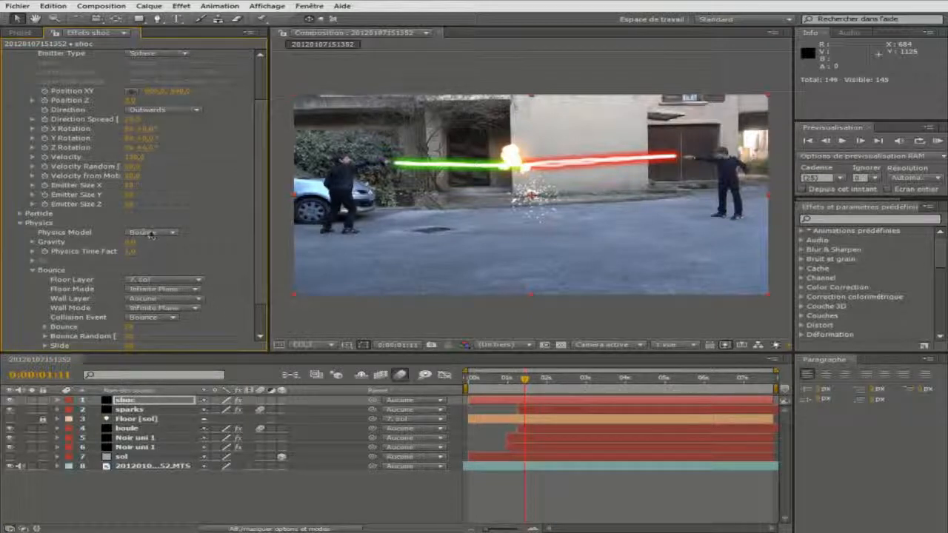
left_click(163, 318)
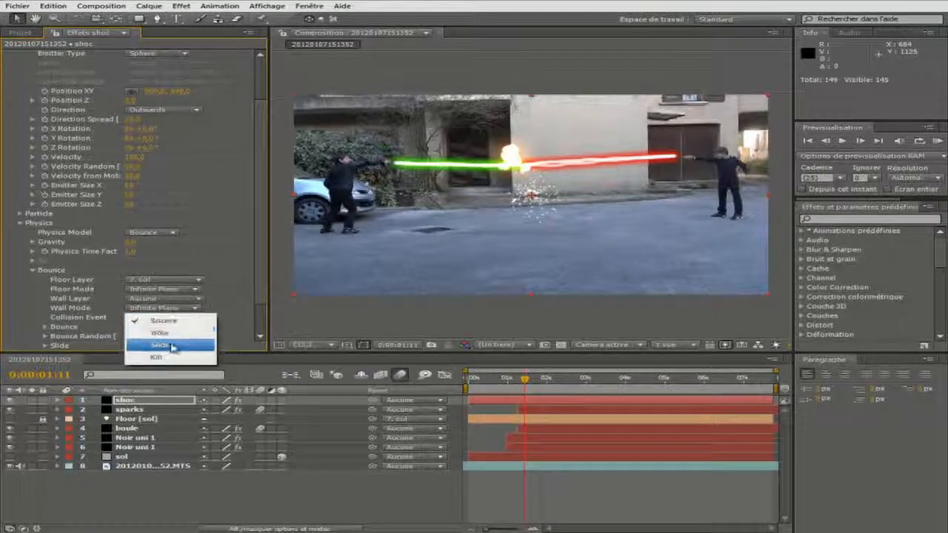
left_click(171, 345)
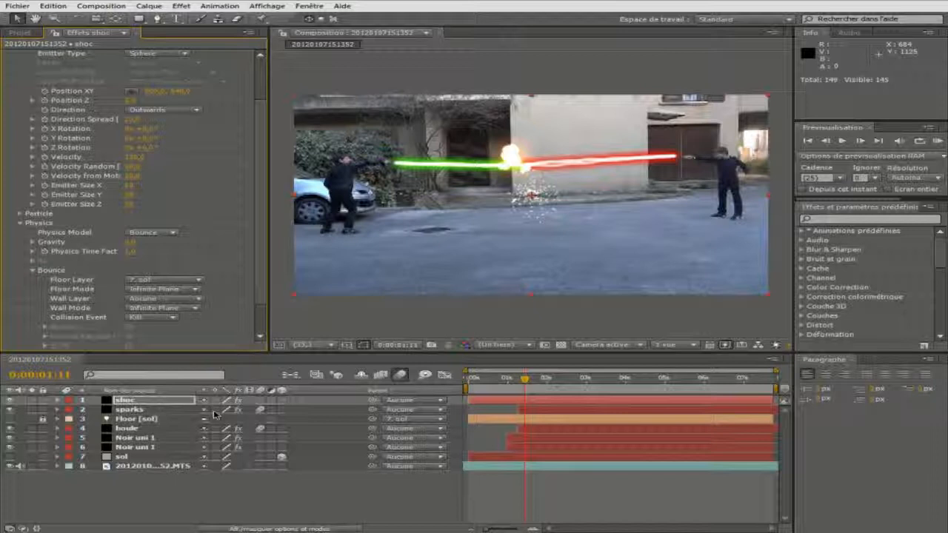
Step: Set the shoc emitter's X and Y sizes to 1000 each
scroll(114, 124, "up", 3)
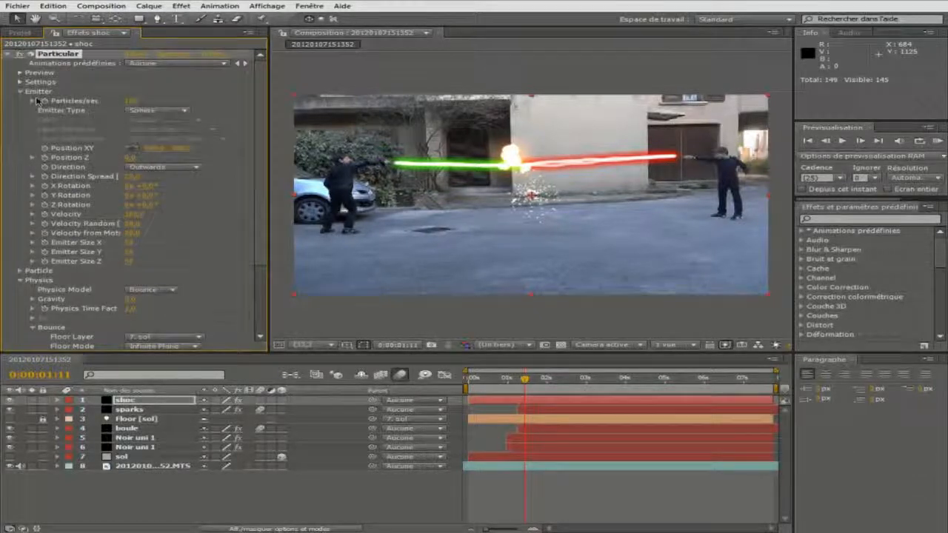
left_click(20, 91)
left_click(20, 92)
left_click(129, 243)
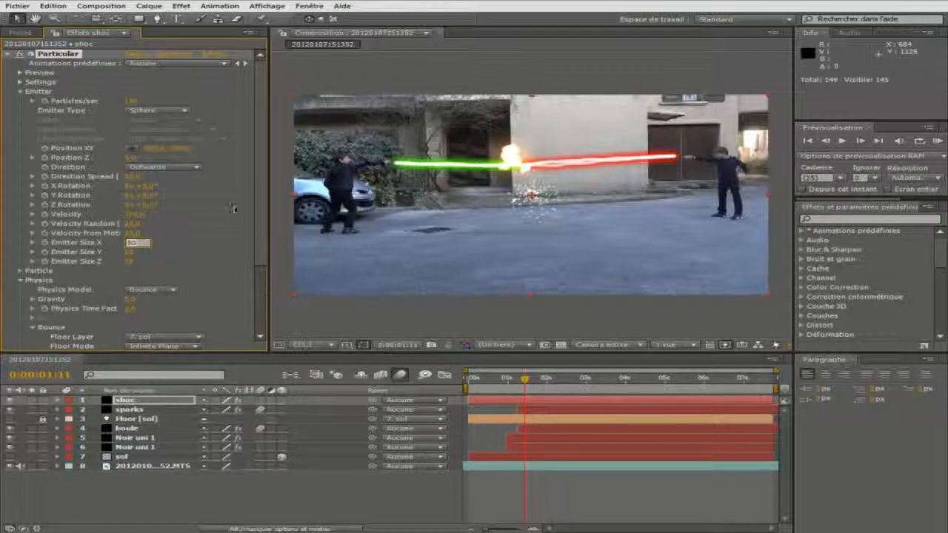
type("1000")
left_click(118, 241)
left_click(128, 253)
type("5")
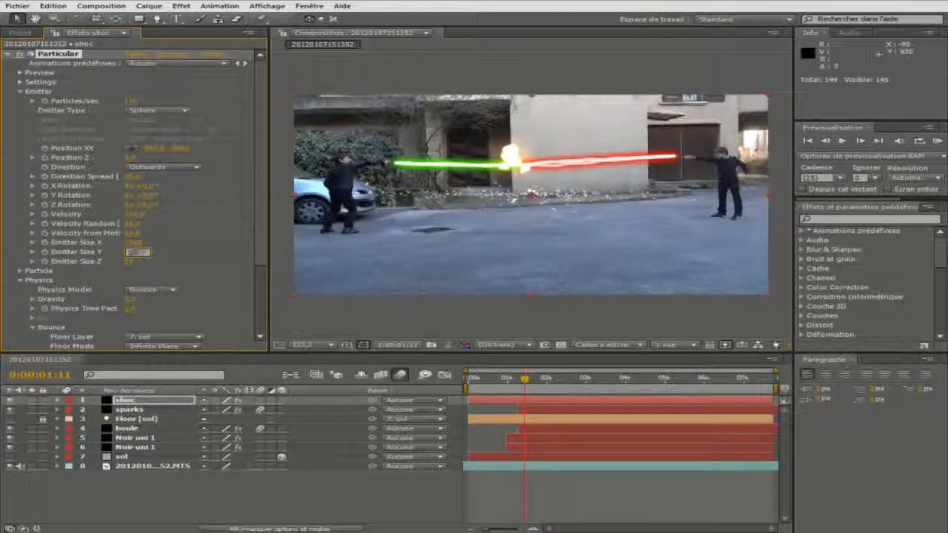
key("Return")
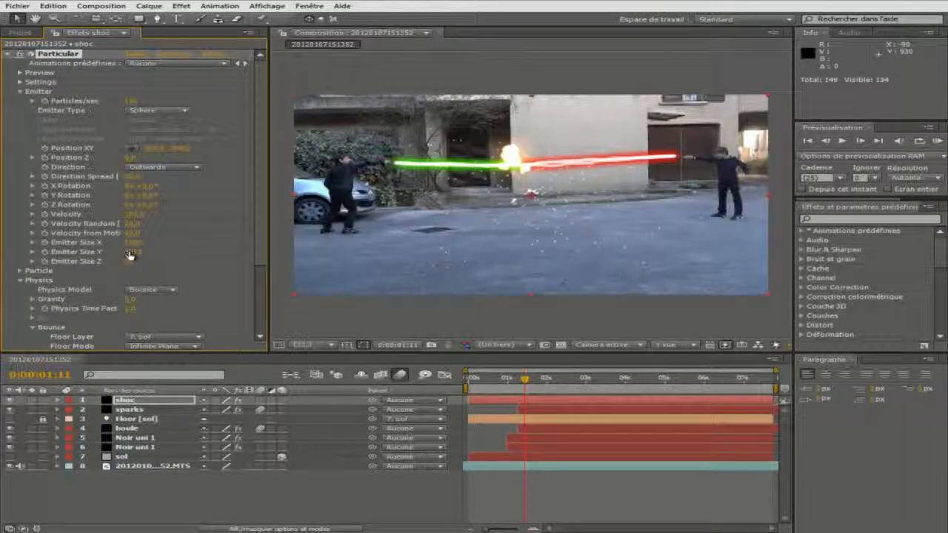
Step: Set the shoc emitter's rate to 1000 particles per second
left_click(146, 101)
type("1000")
key("Return")
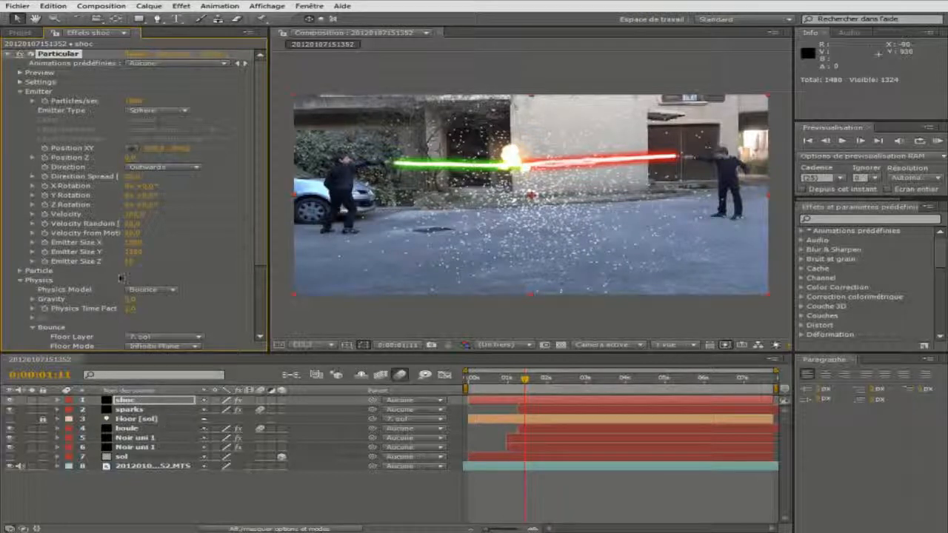
Step: Change the shoc layer's particle type to Cloudlet
scroll(120, 278, "down", 1)
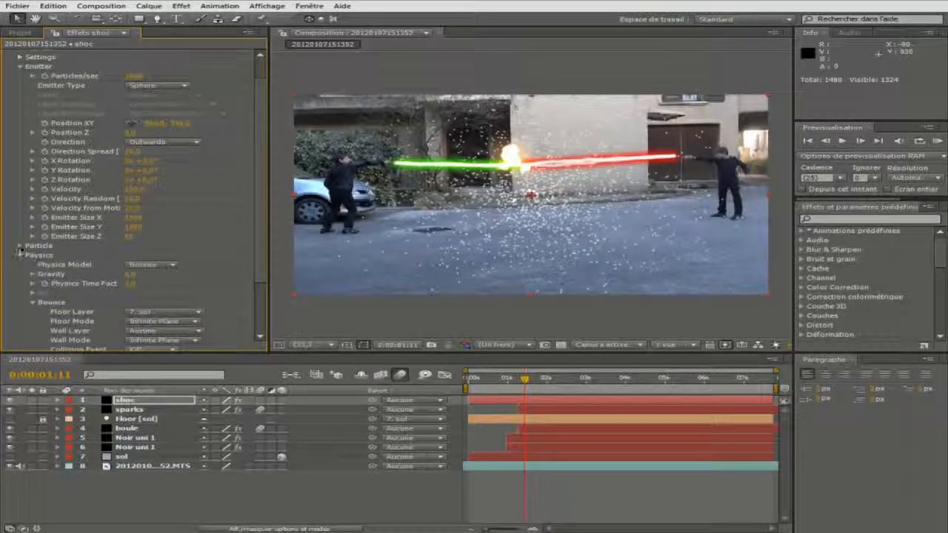
left_click(20, 246)
scroll(89, 222, "down", 5)
left_click(163, 158)
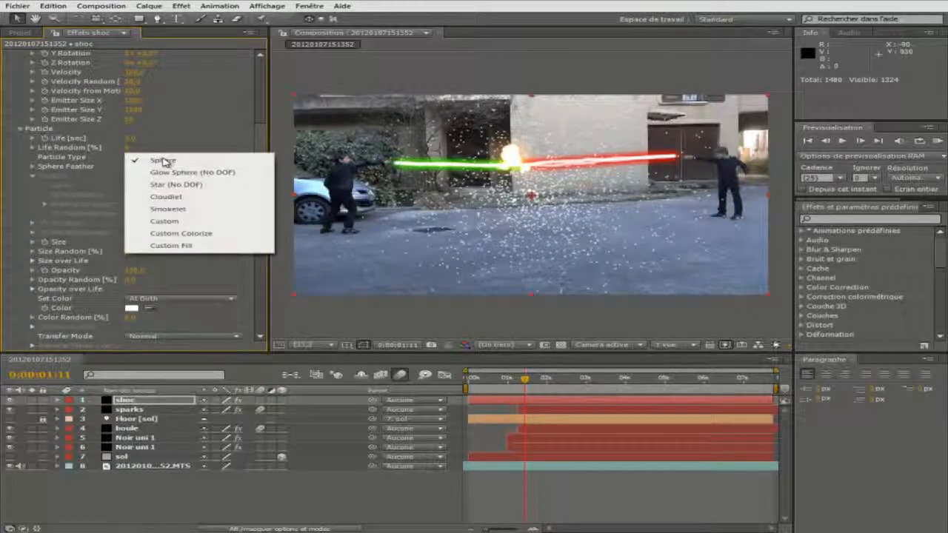
left_click(176, 199)
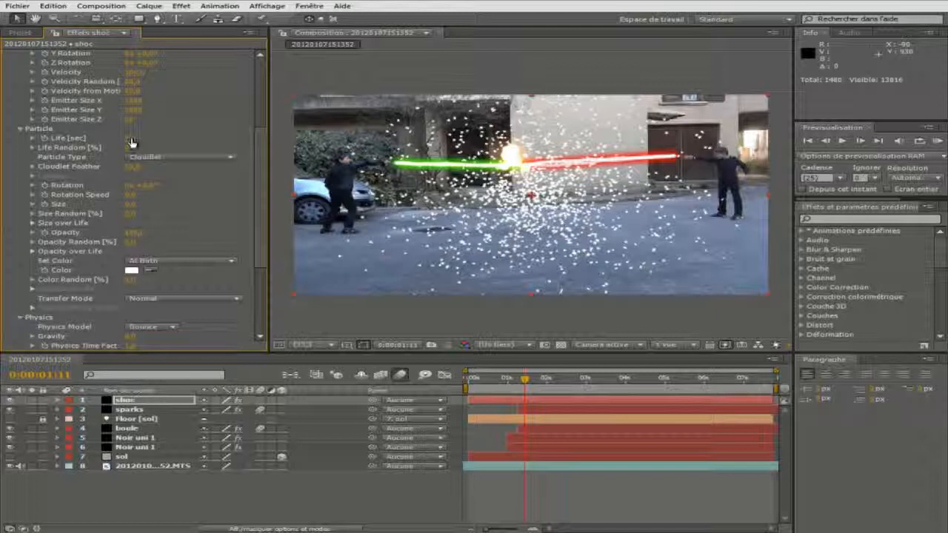
Step: Enlarge the shoc cloudlet particles and set their life to 1,5 seconds
left_click(131, 206)
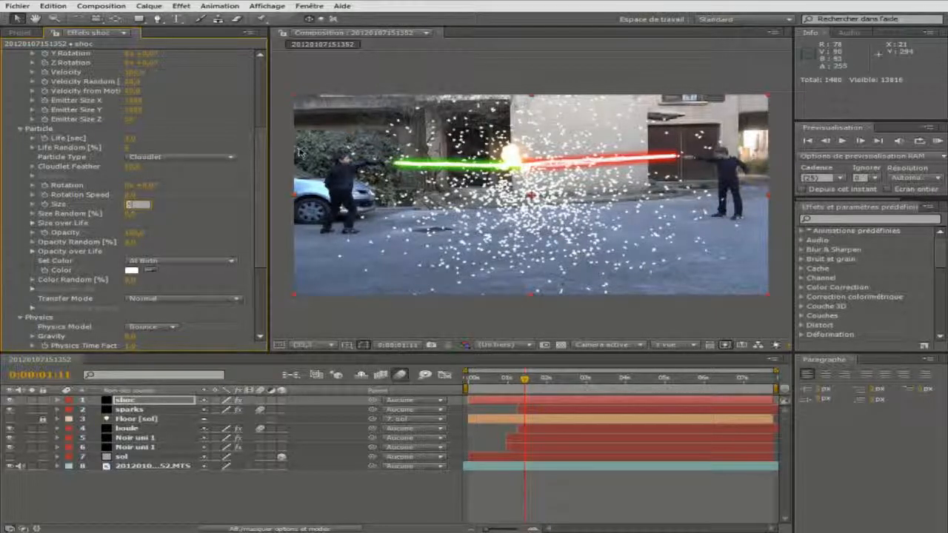
key("Return")
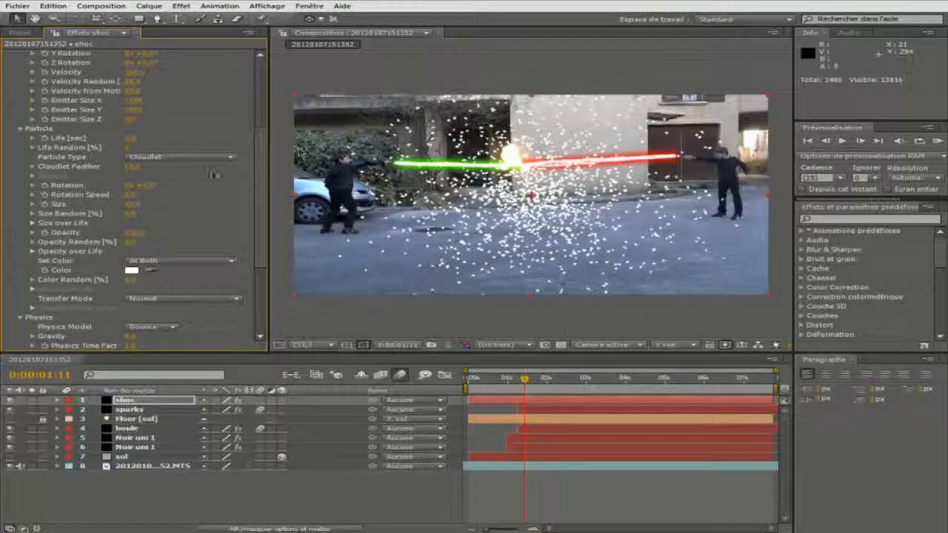
left_click(132, 138)
type("1,5")
key("Return")
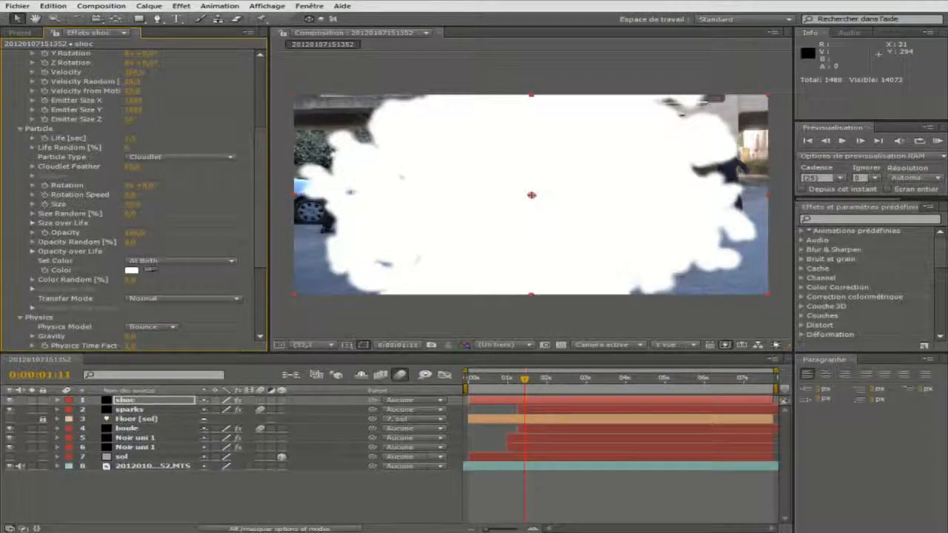
mouse_move(296, 531)
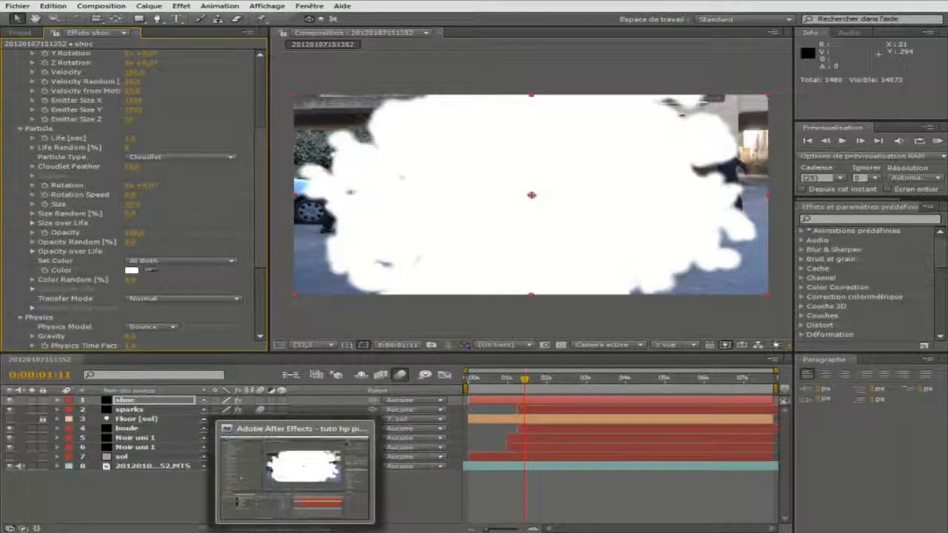
left_click(220, 501)
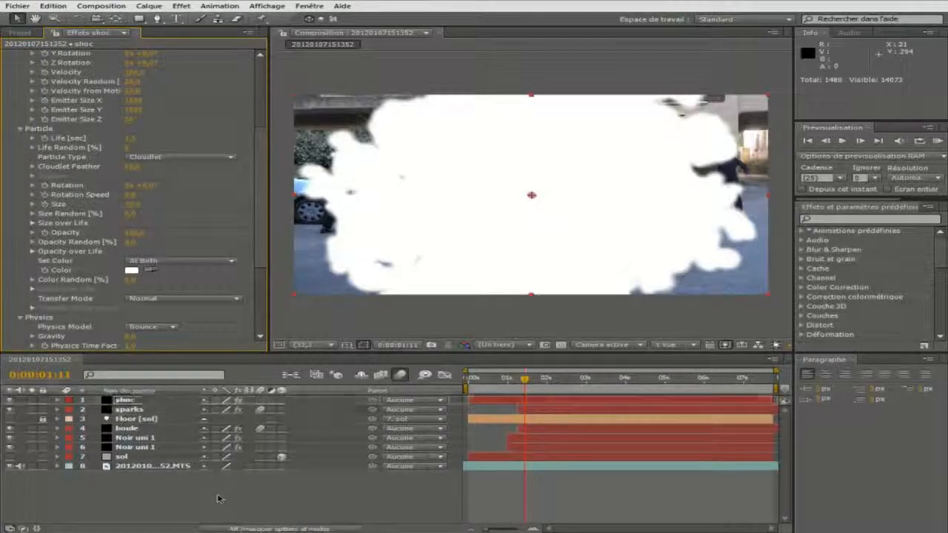
mouse_move(249, 532)
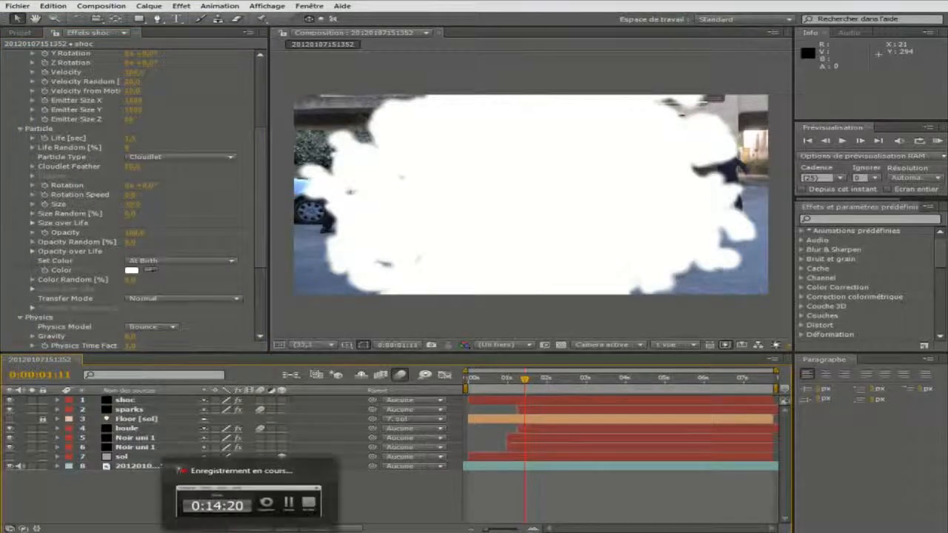